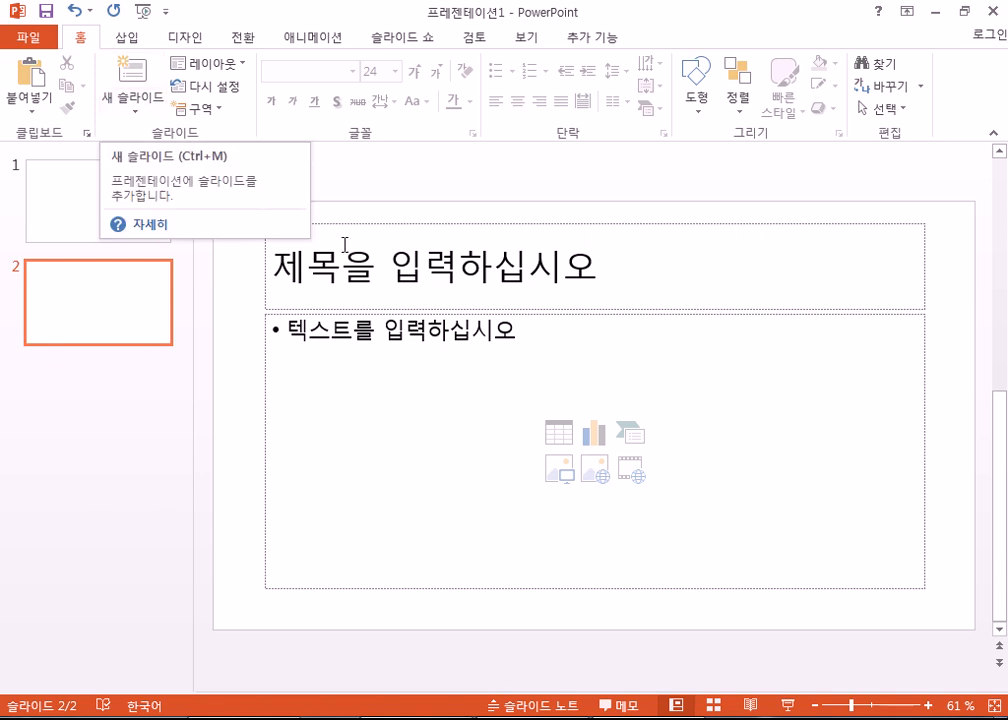
Enter "외국인 지분 증가 추이" as the title of slide 2.
left_click(364, 277)
type("외국인 지분 증가")
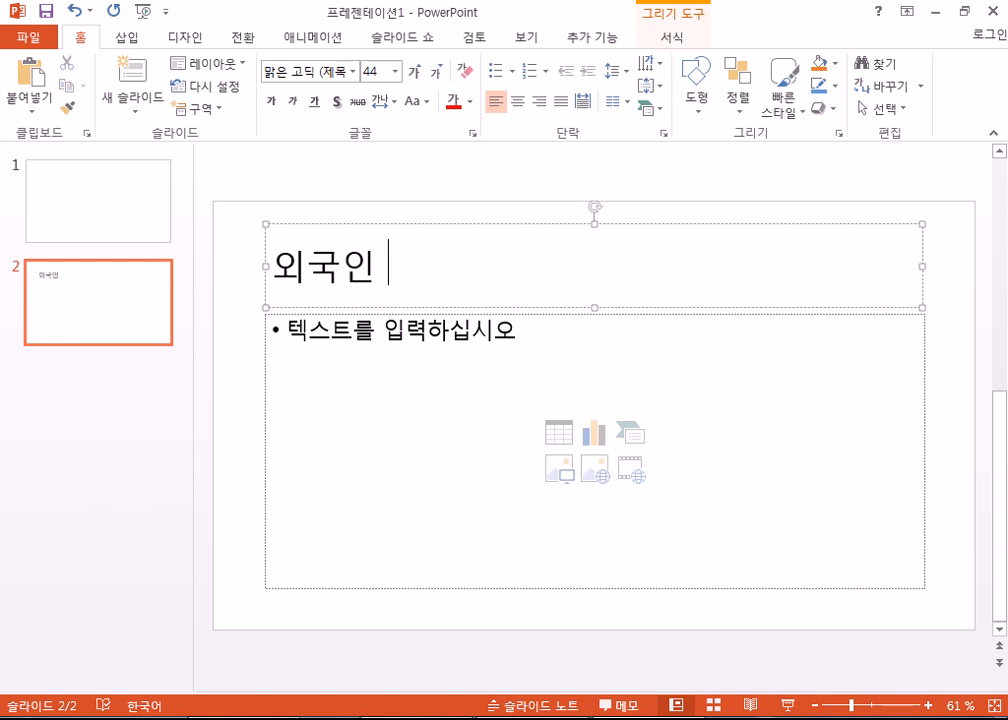
type(" 추이")
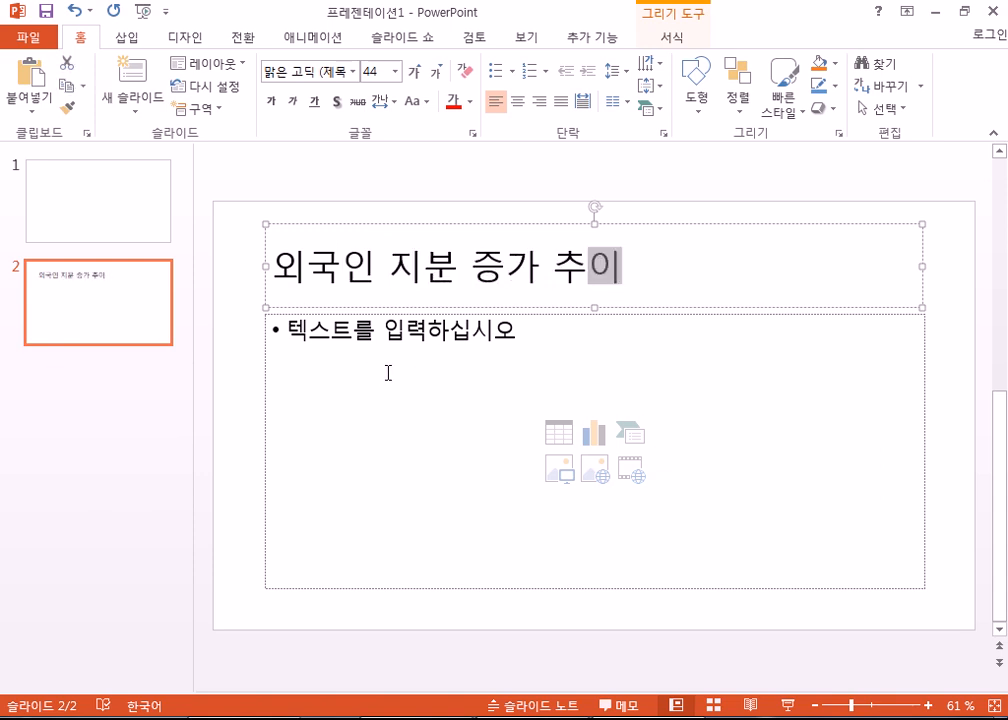
left_click(253, 361)
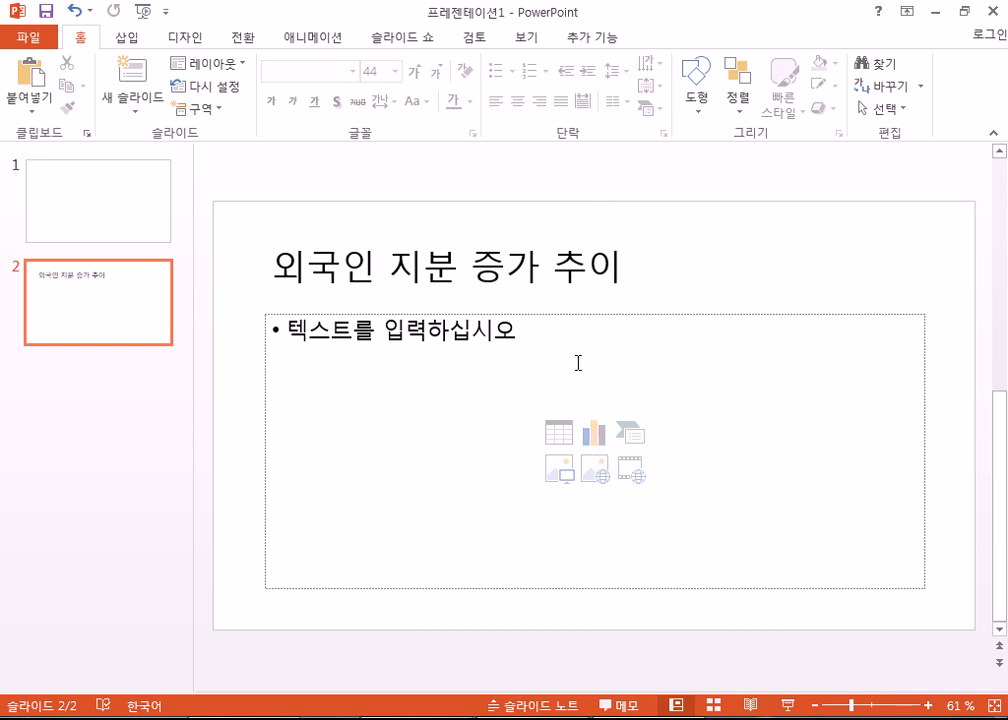
Start inserting a chart in the content placeholder and preview the line, pie and horizontal bar chart types.
left_click(460, 346)
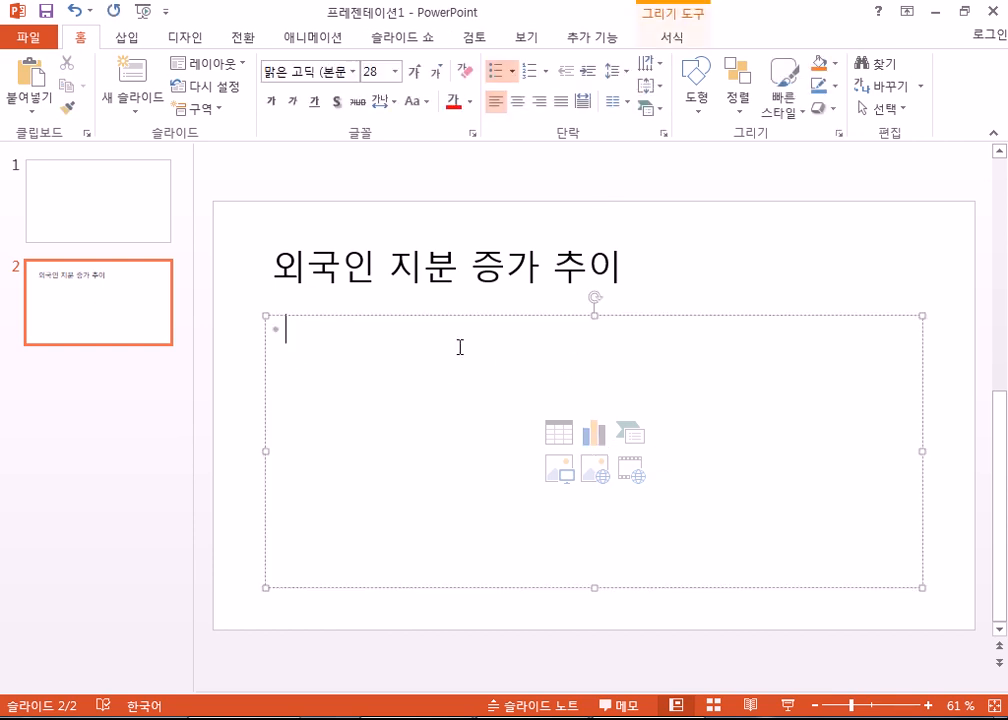
left_click(592, 437)
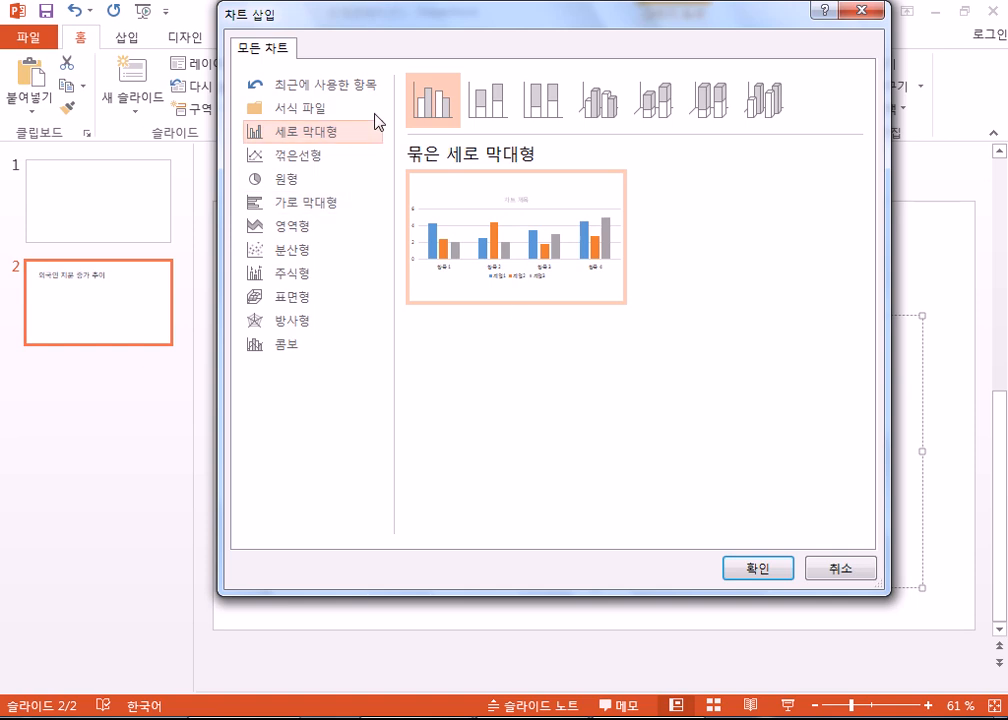
left_click(290, 158)
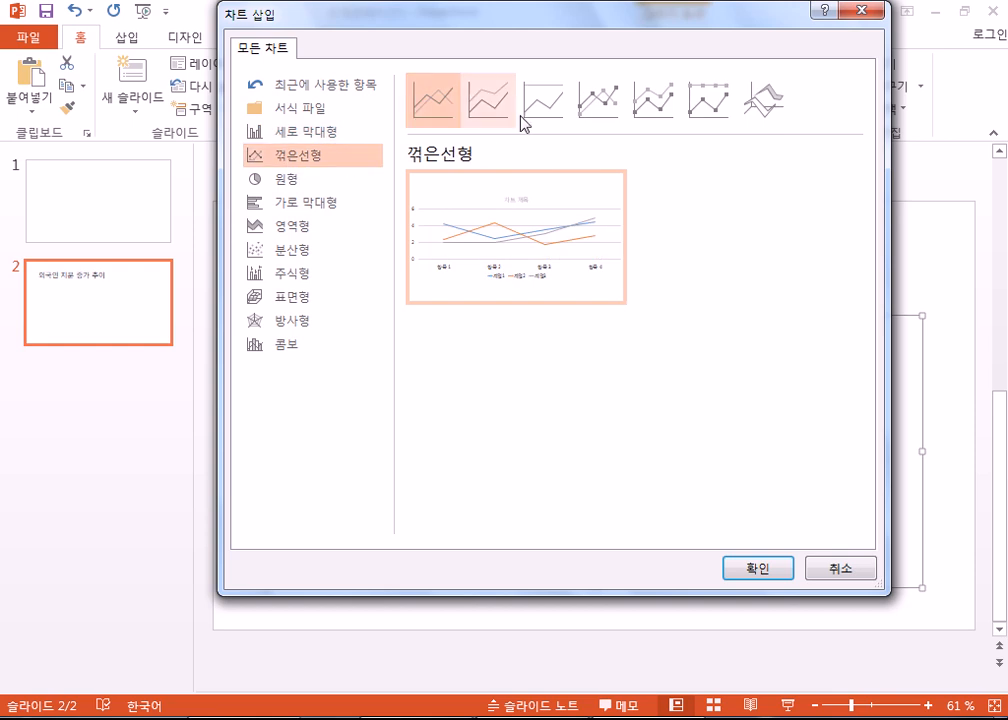
left_click(319, 184)
left_click(313, 206)
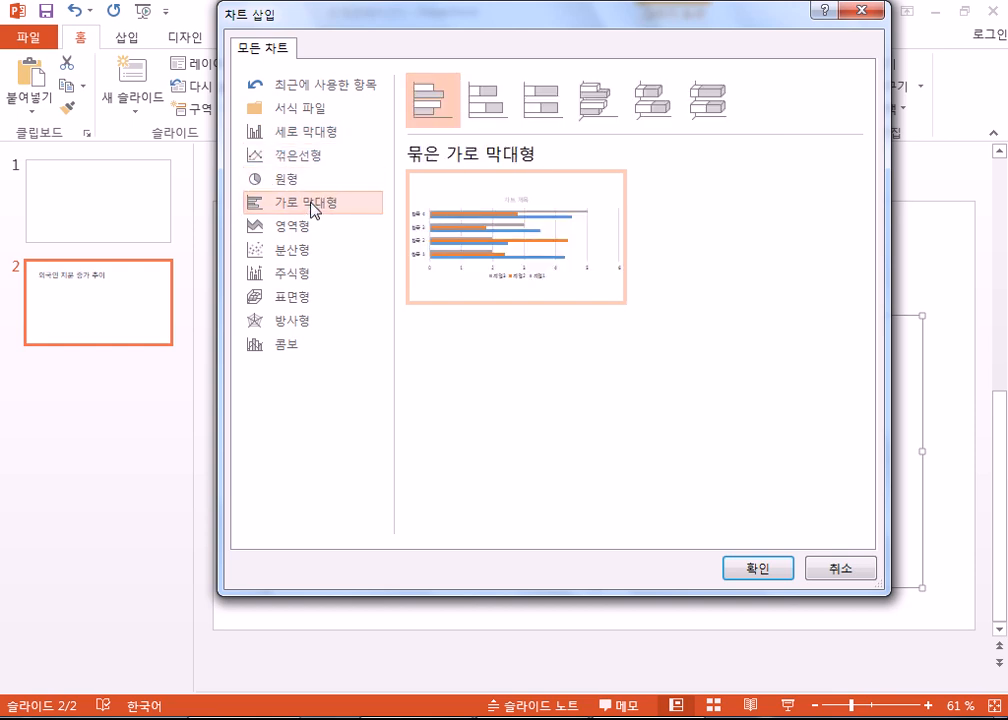
Compare the previews of the clustered, stacked and 100% stacked column chart subtypes.
left_click(300, 134)
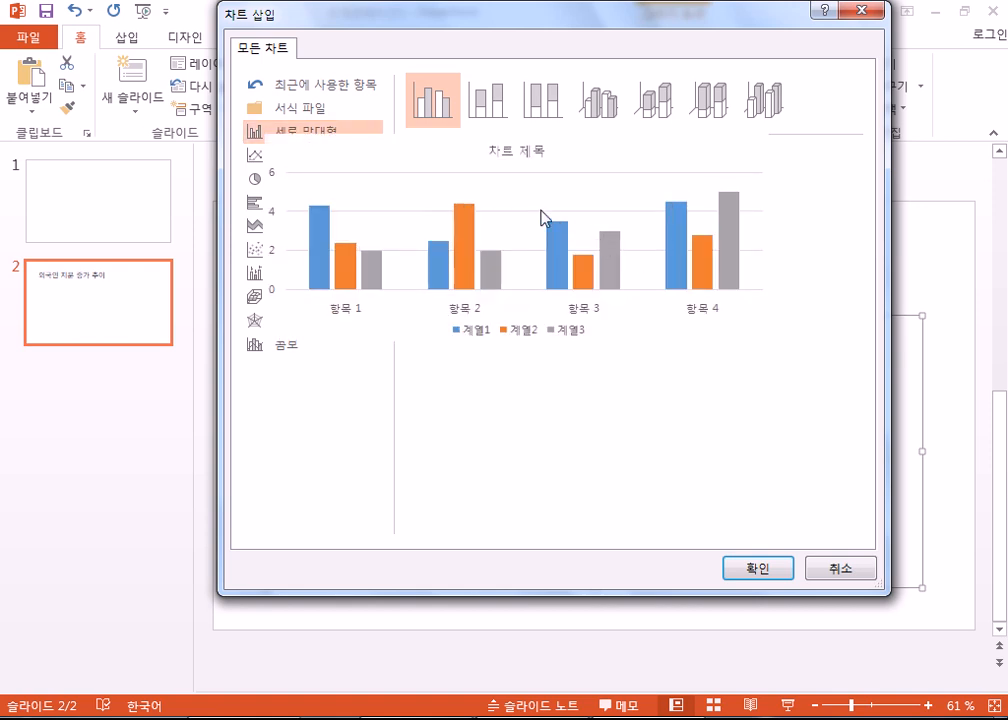
left_click(492, 103)
left_click(541, 100)
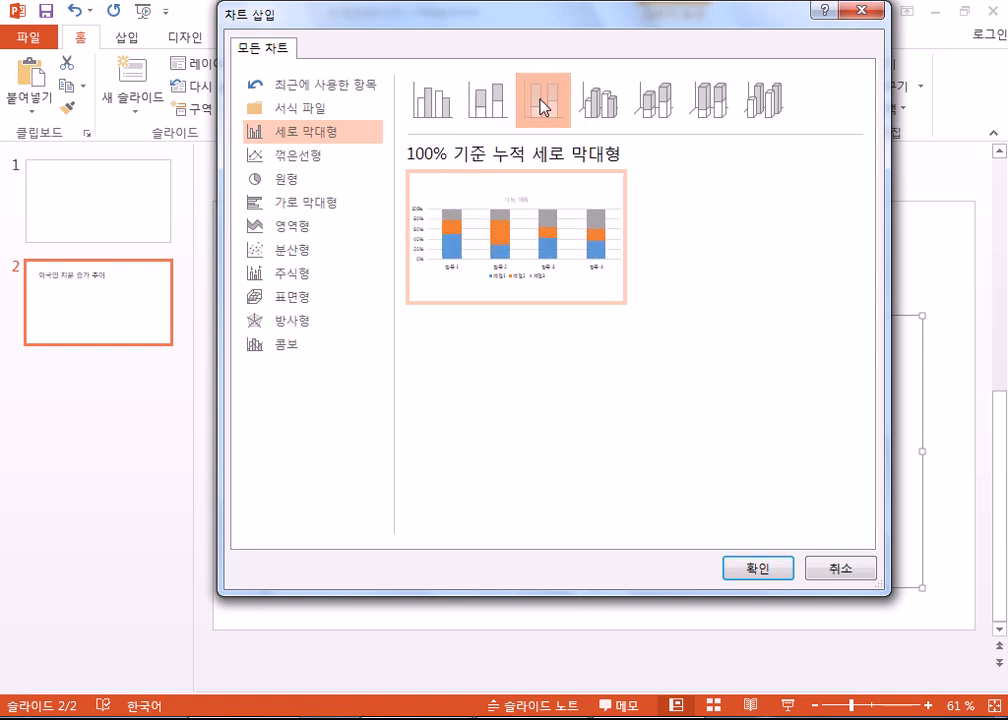
left_click(449, 107)
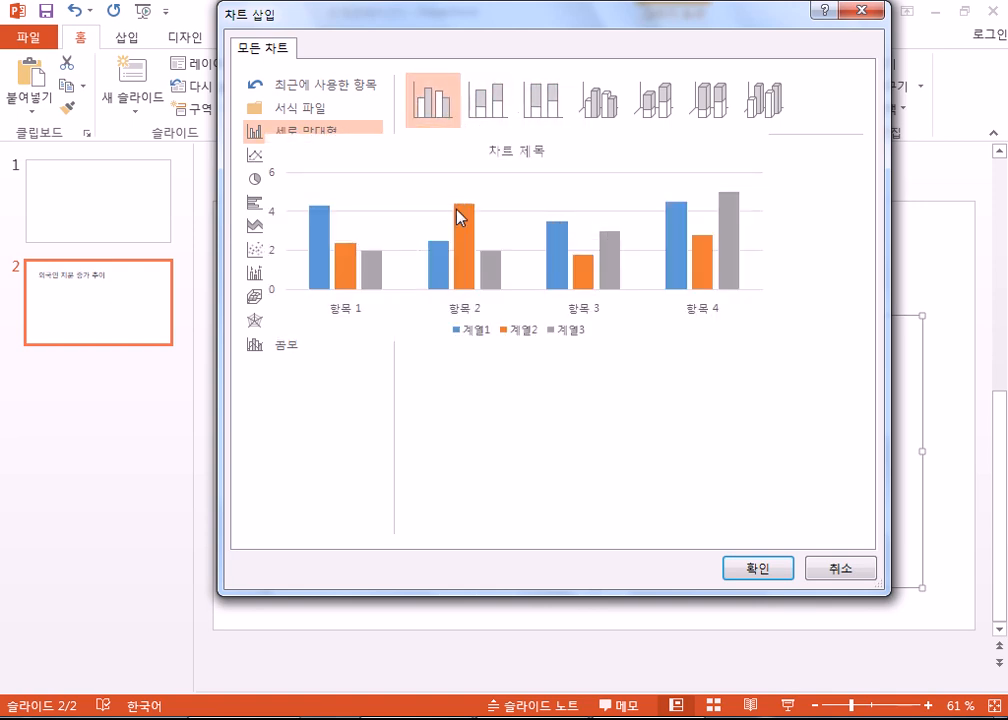
left_click(499, 108)
mouse_move(452, 258)
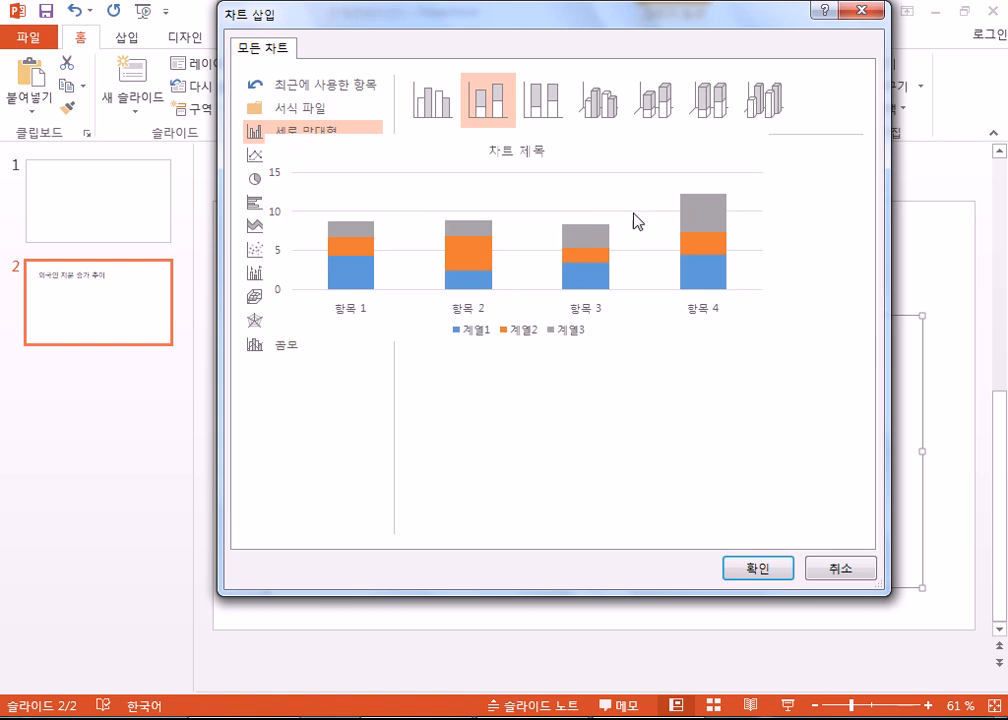
mouse_move(565, 243)
left_click(541, 100)
mouse_move(540, 220)
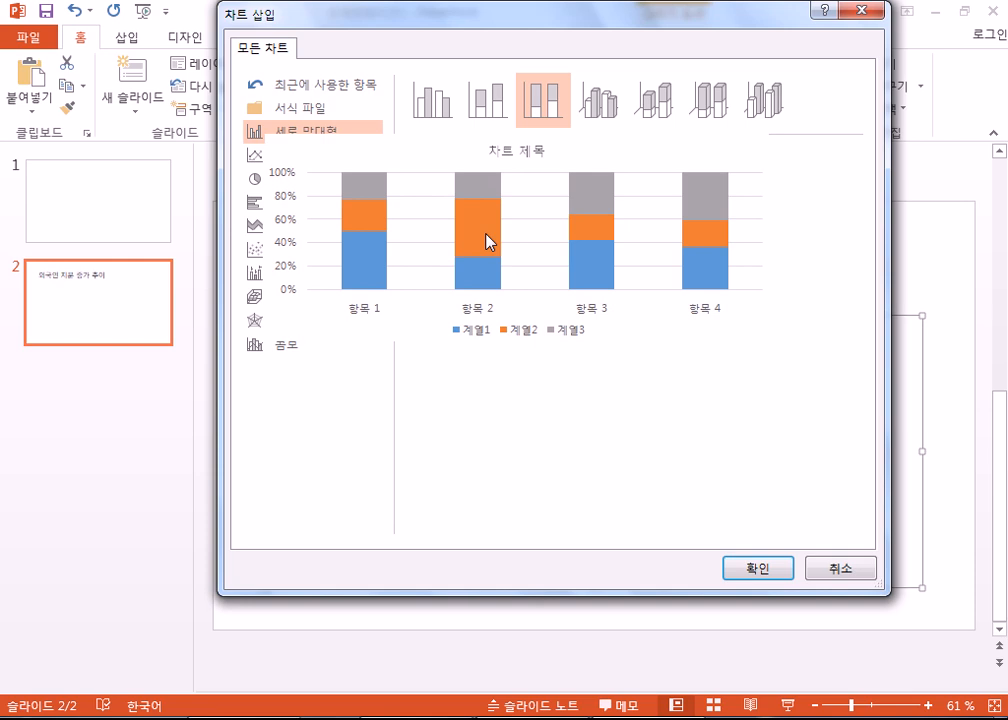
left_click(438, 103)
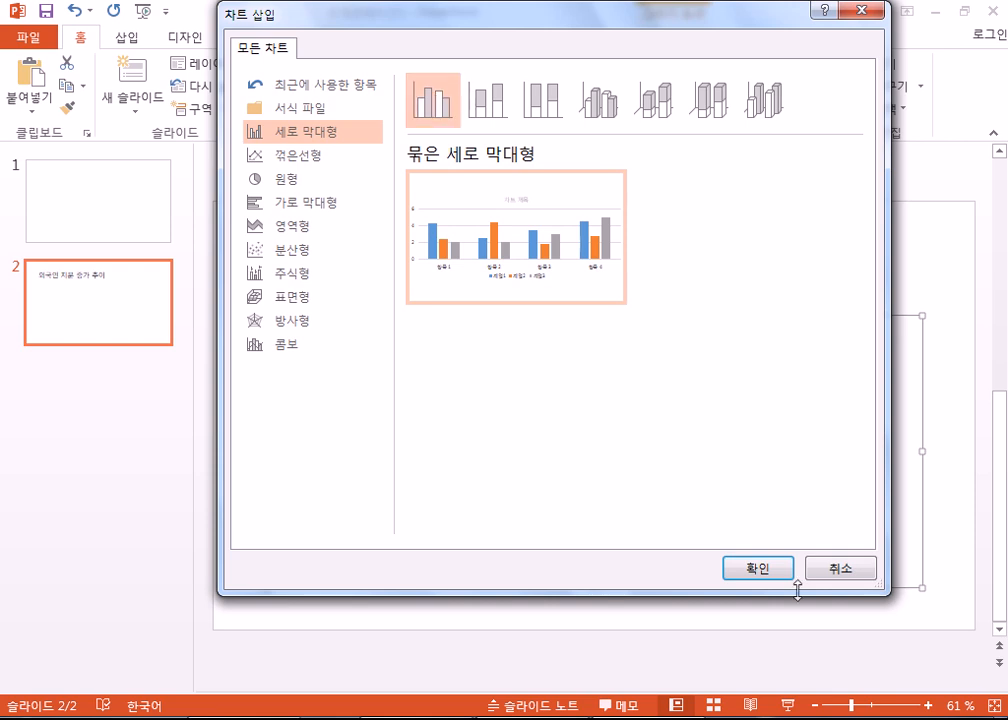
left_click(745, 569)
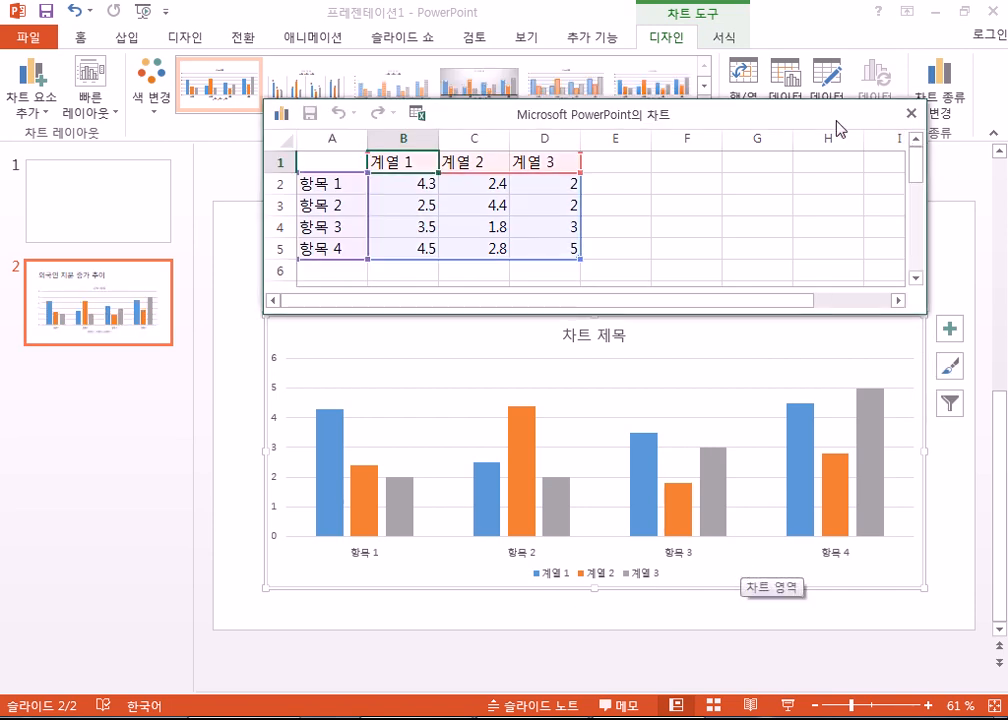
left_click_drag(745, 120, 621, 45)
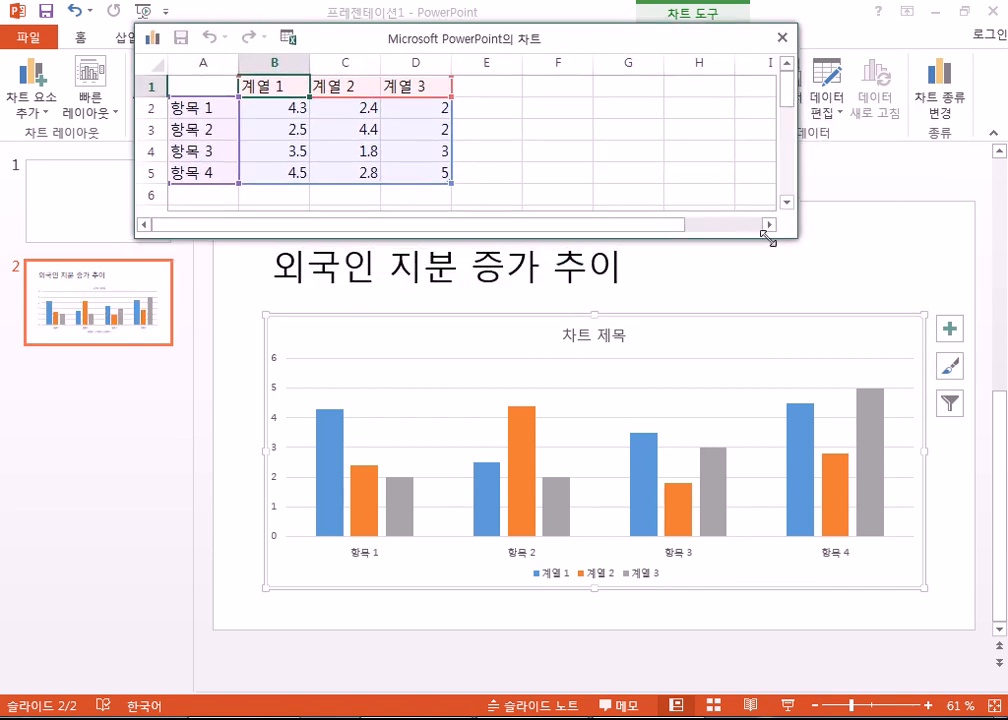
left_click_drag(792, 234, 970, 535)
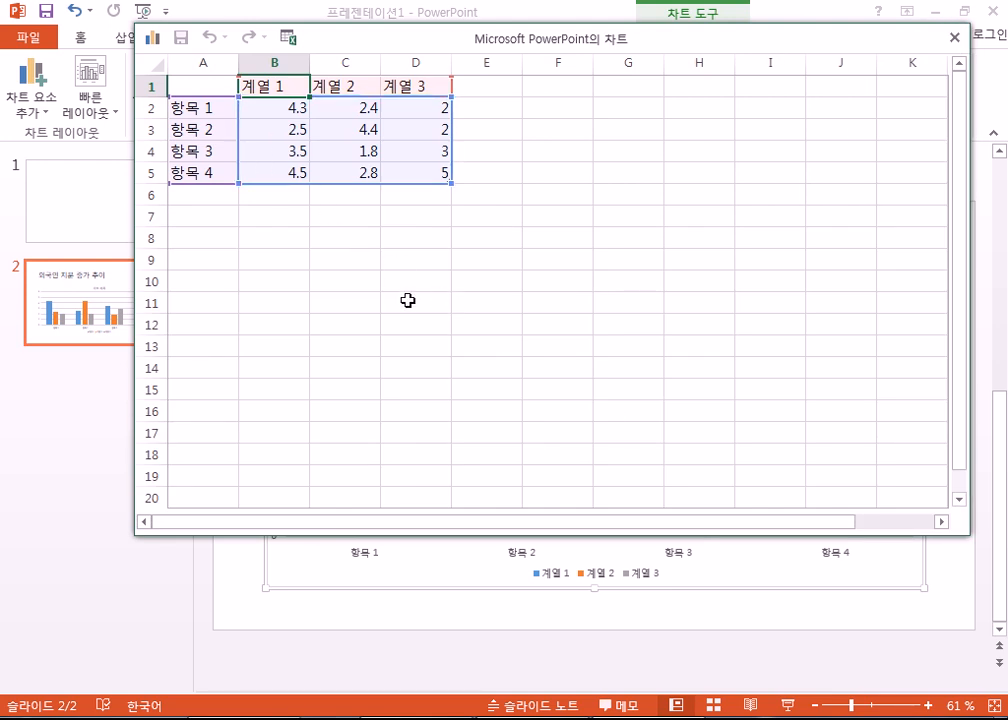
left_click(955, 37)
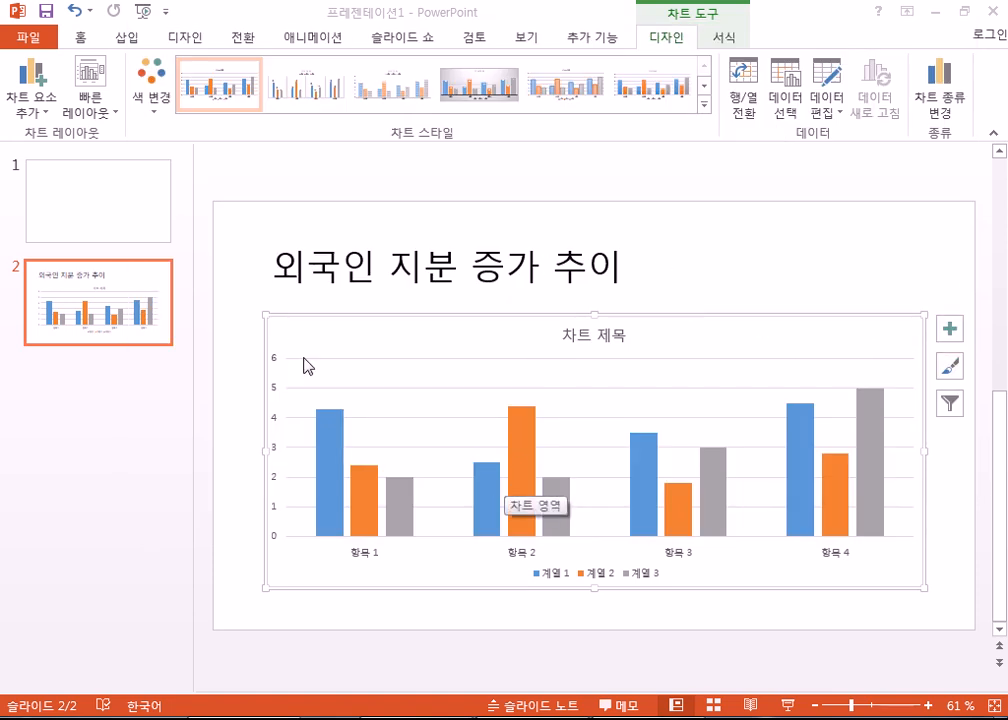
key("Delete")
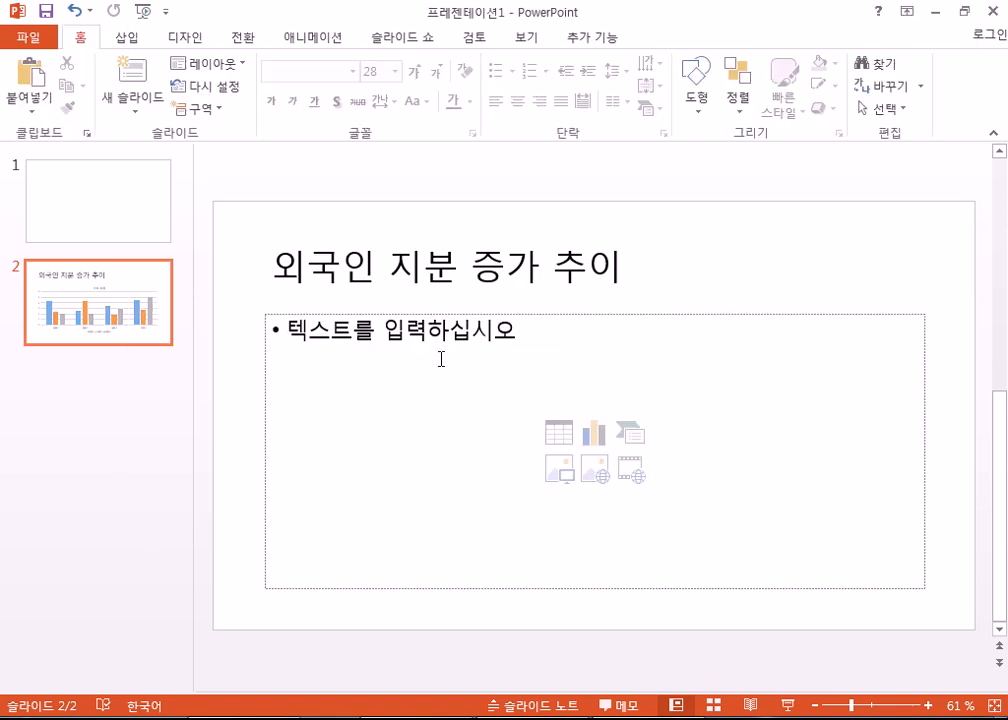
Insert a clustered column chart in the content placeholder, and move and enlarge its data sheet window.
left_click(595, 443)
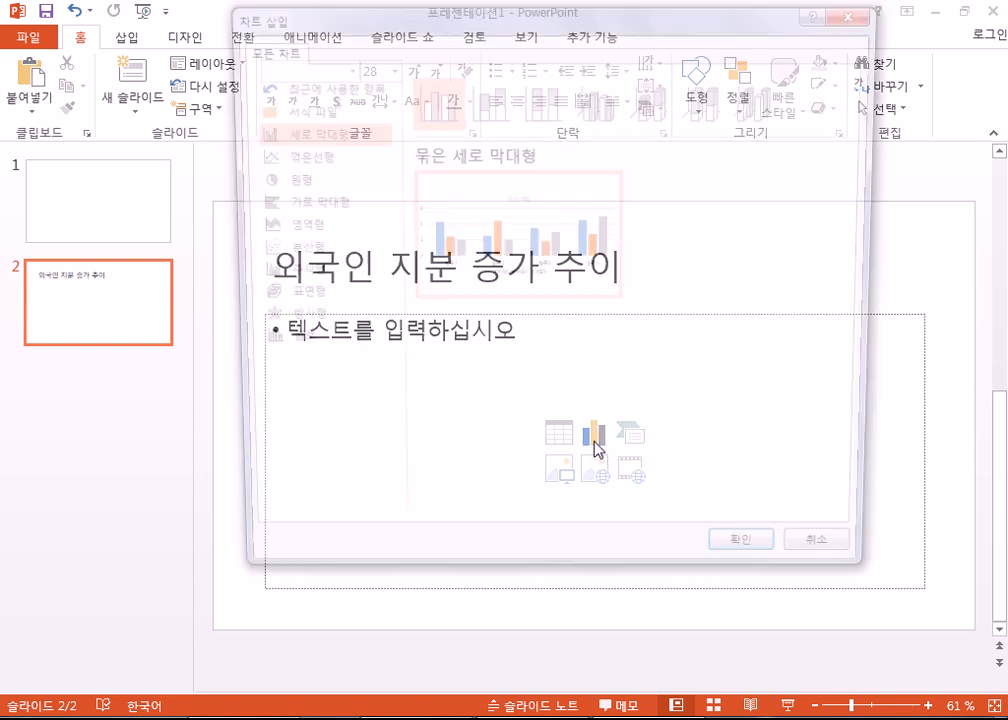
mouse_move(475, 237)
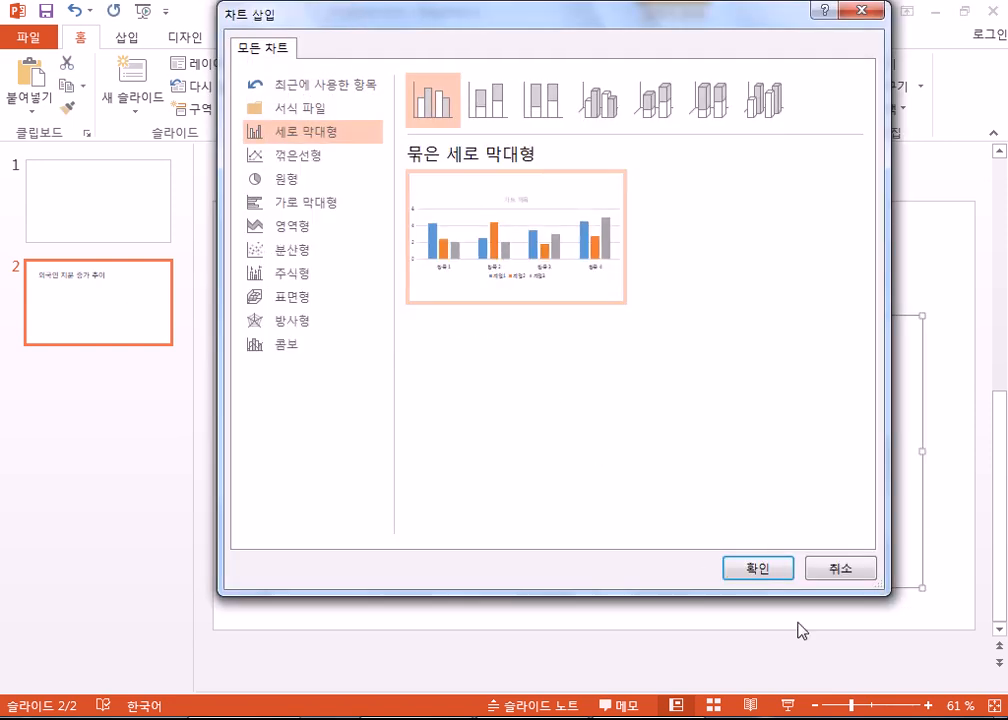
left_click(727, 566)
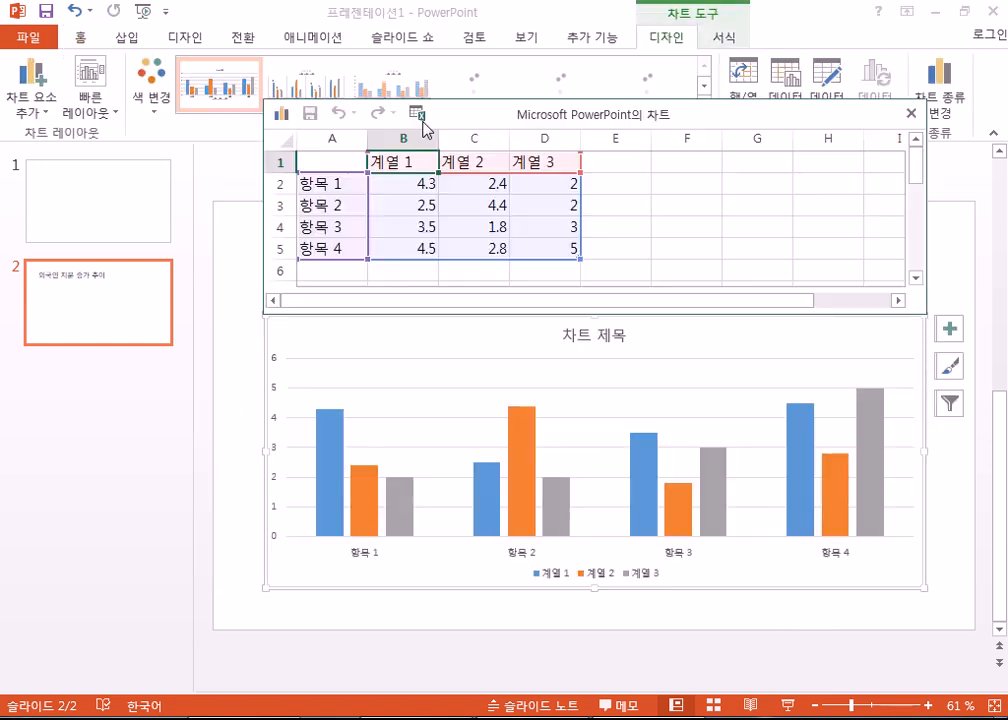
left_click_drag(493, 118, 369, 72)
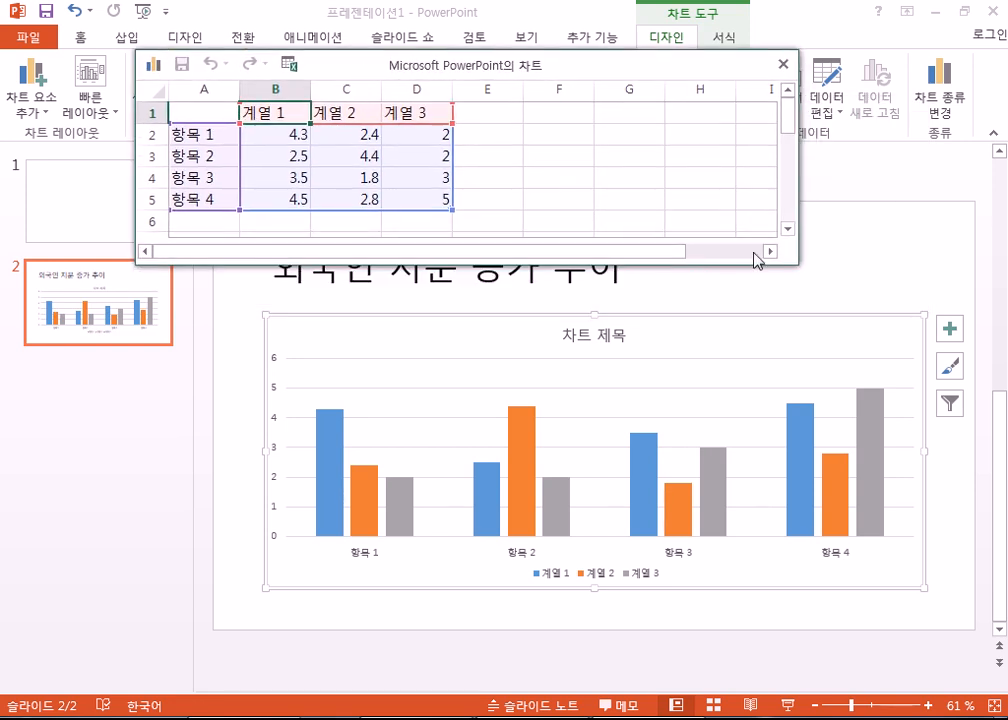
left_click_drag(796, 264, 868, 353)
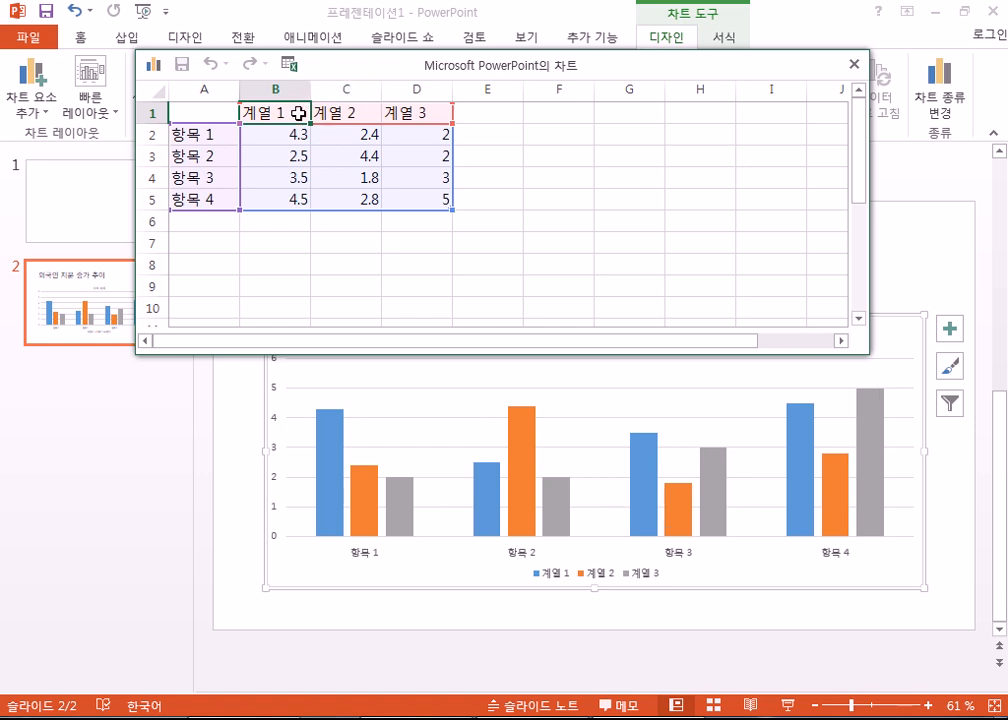
Name the three data series in cells B1 to D1 5월말, 6월말 and 7월말.
type("5dnjfakf")
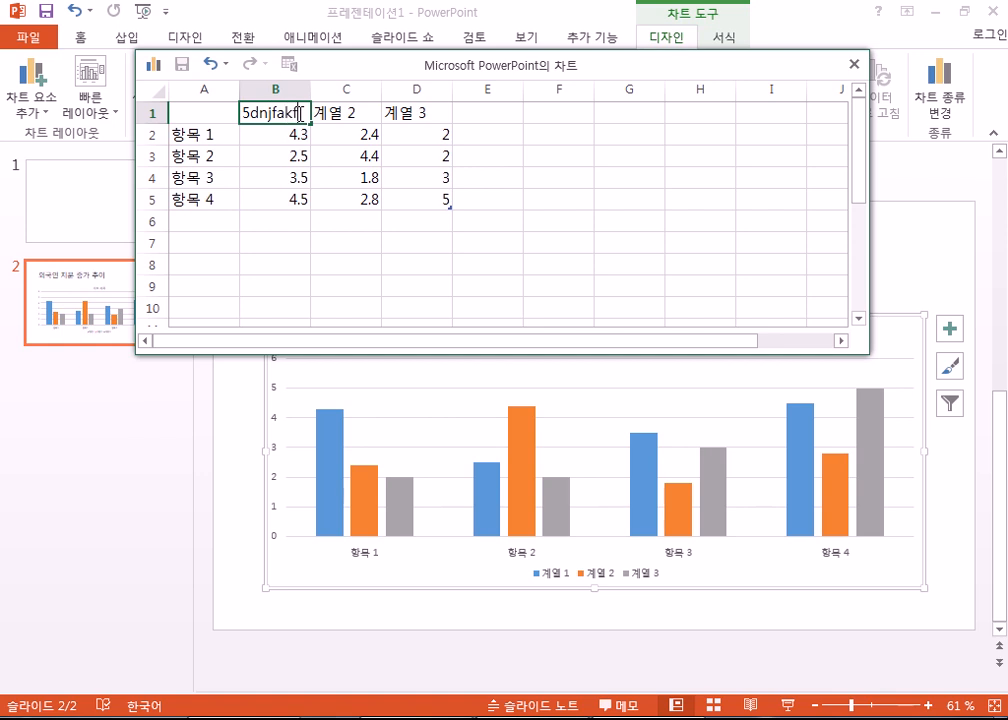
key("Tab")
left_click(298, 113)
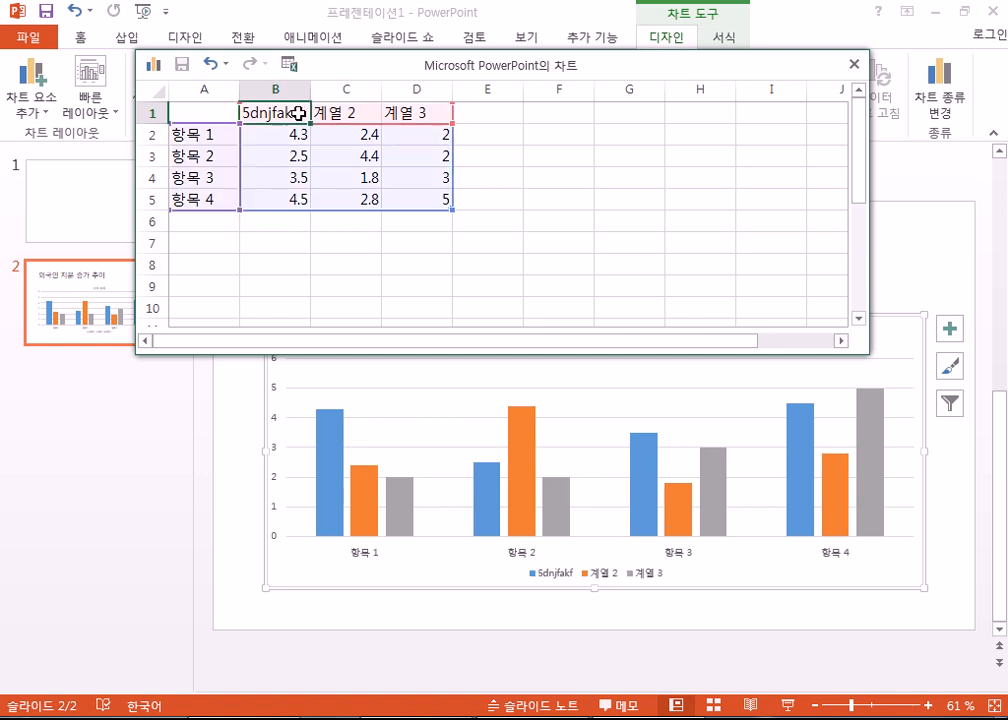
type("5월마ㄹ")
key("Tab")
type("6월말")
key("Tab")
type("7월말")
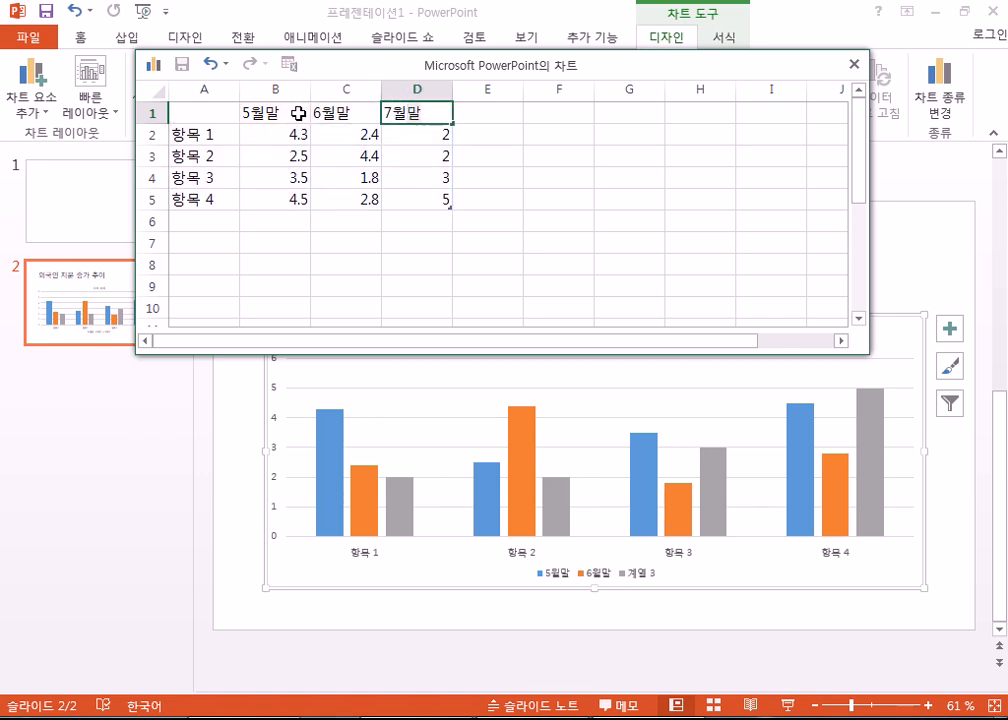
key("Return")
Name the four categories in cells A2 to A5 디스플레이, 전자, 화학 and 반도체.
key("Left")
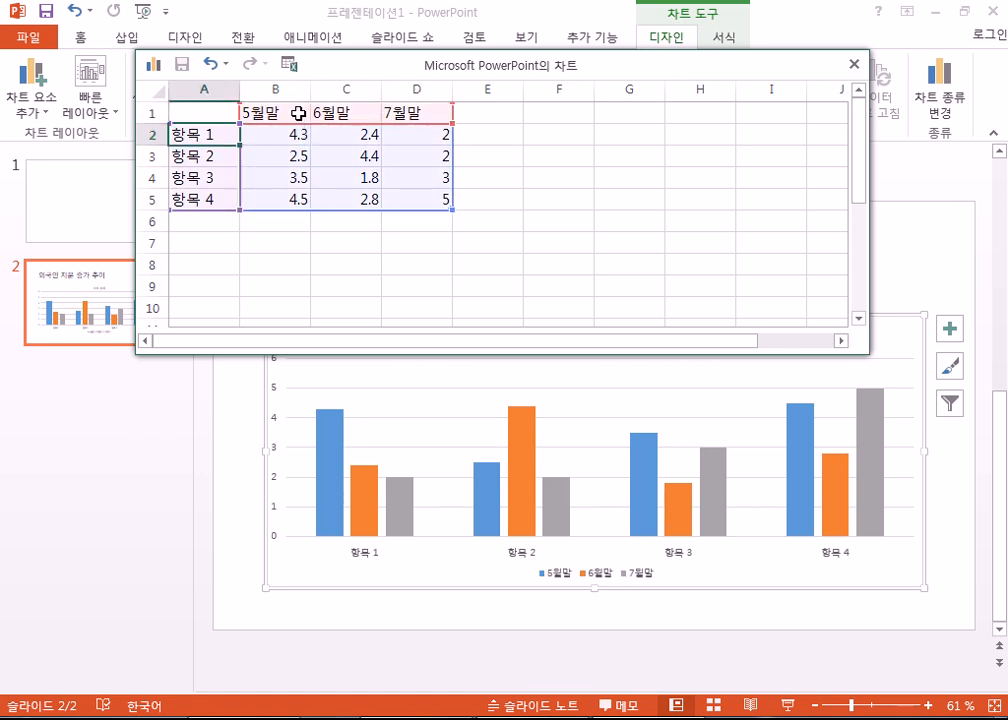
type("디스ㅋ")
type("플레이")
key("Return")
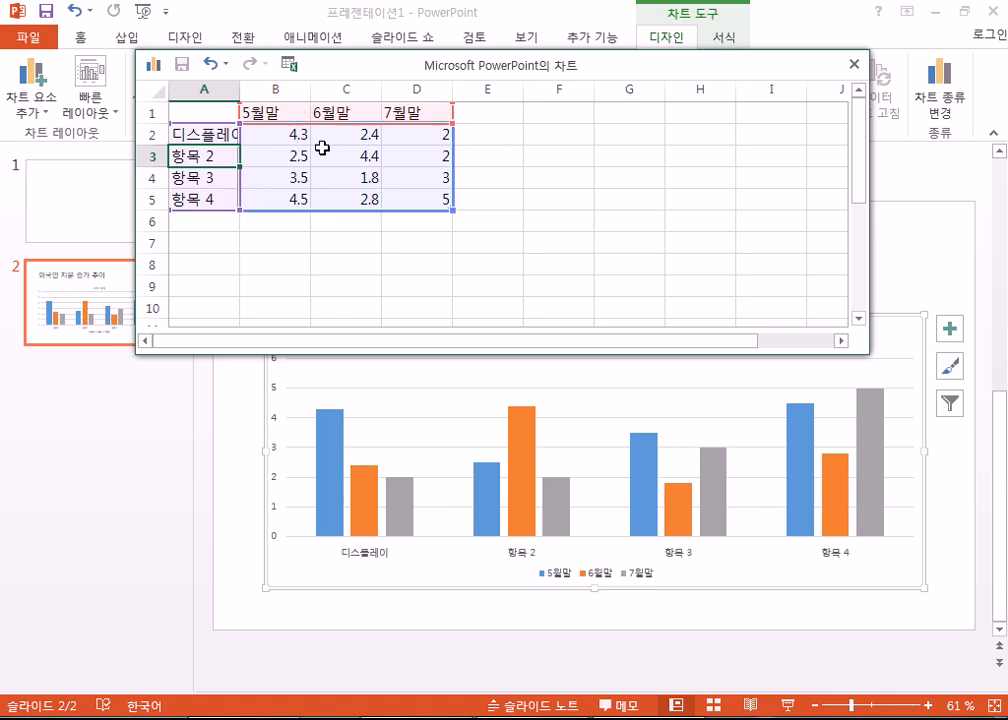
left_click(208, 178)
left_click(207, 156)
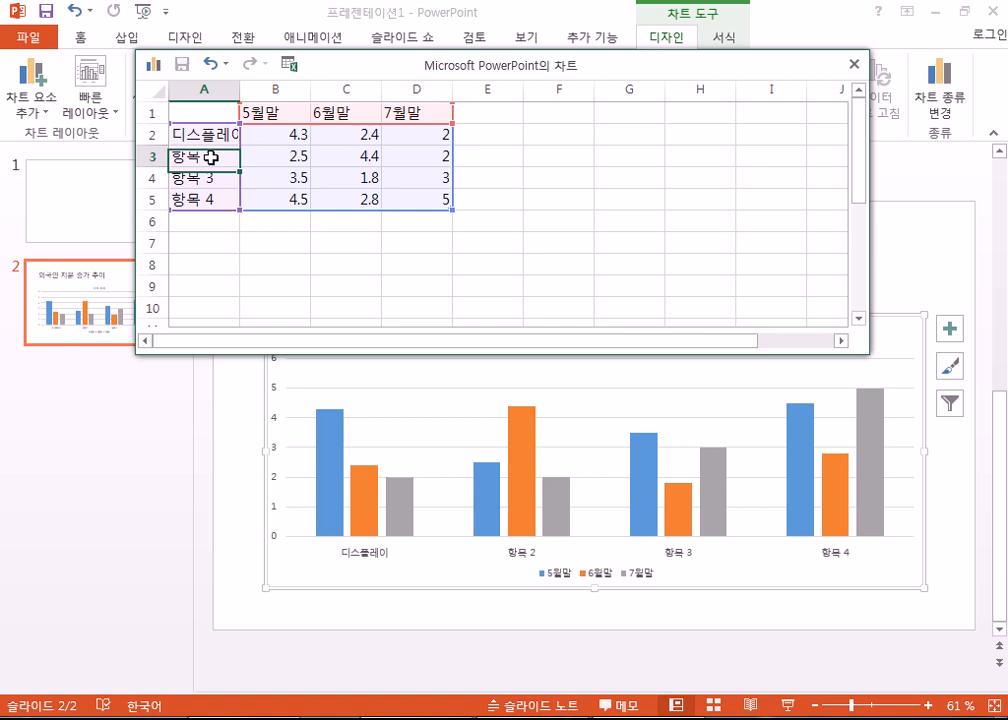
type("전자")
key("Return")
type("화학")
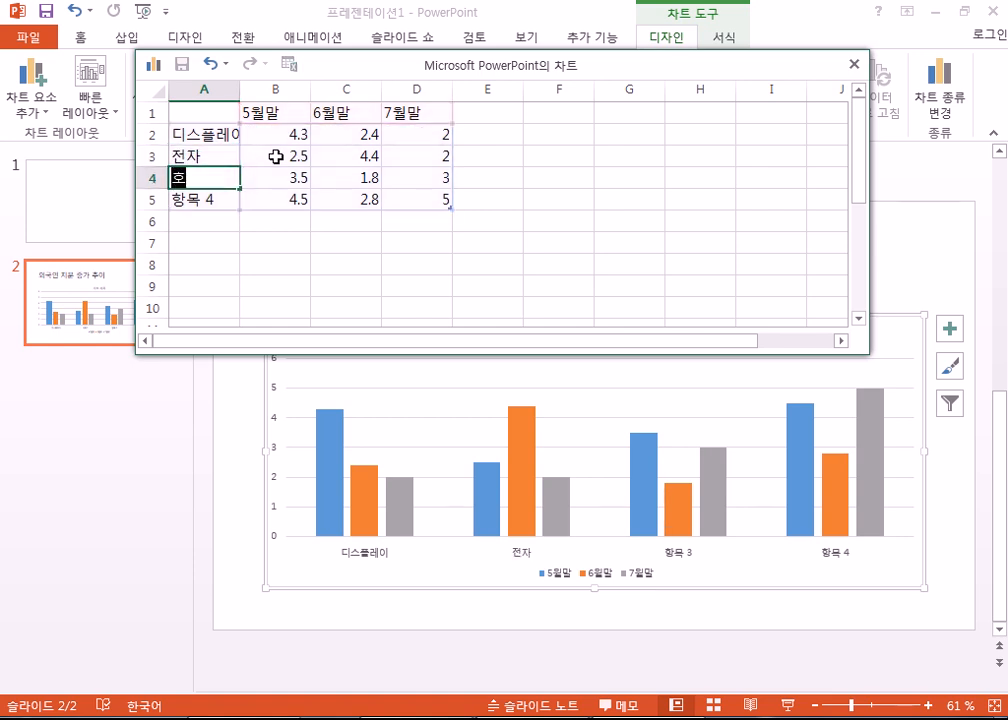
key("Return")
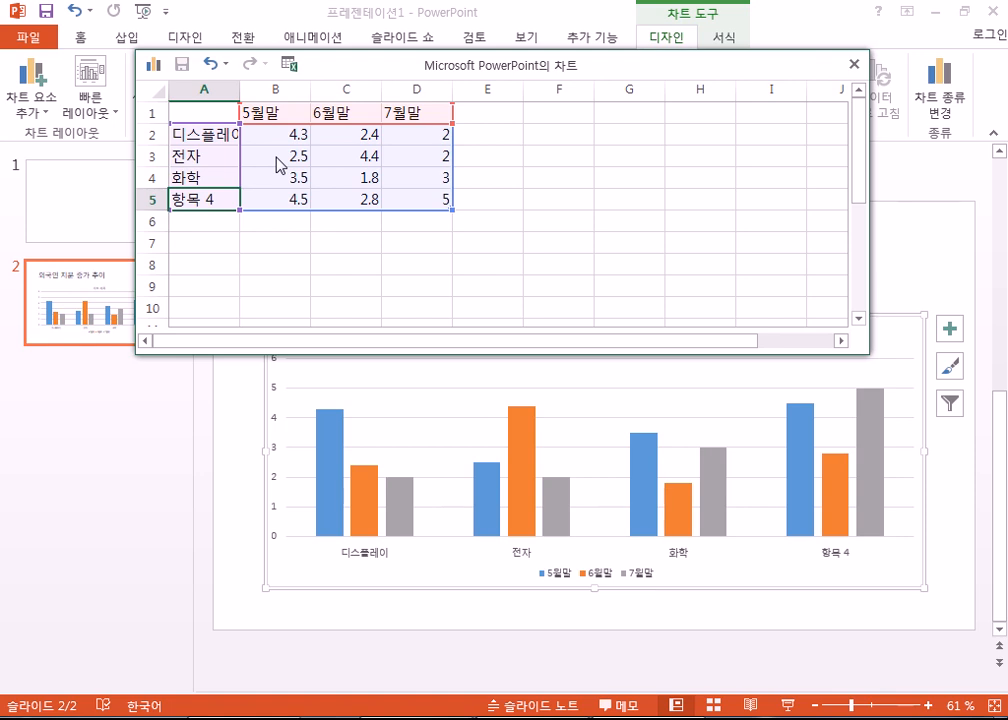
type("반도체")
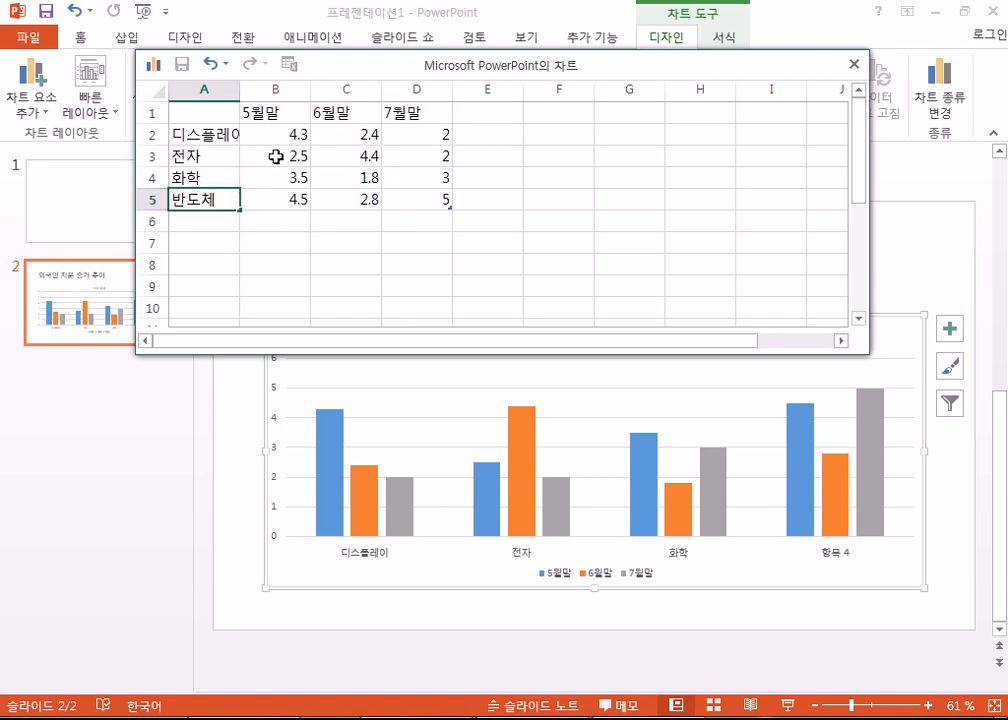
left_click(275, 177)
Auto-fit the width of column A in the chart data sheet to its category names.
key("Up")
key("Up")
key("Up")
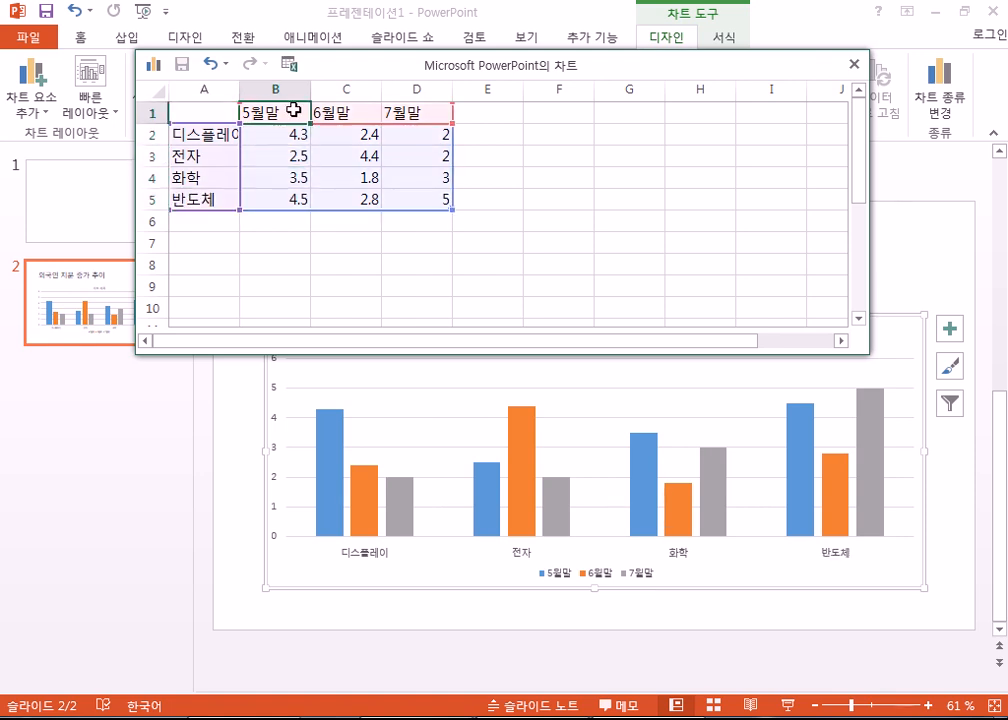
double_click(240, 86)
Clear the sample values in cells B2 to D5 of the chart data sheet.
left_click(294, 138)
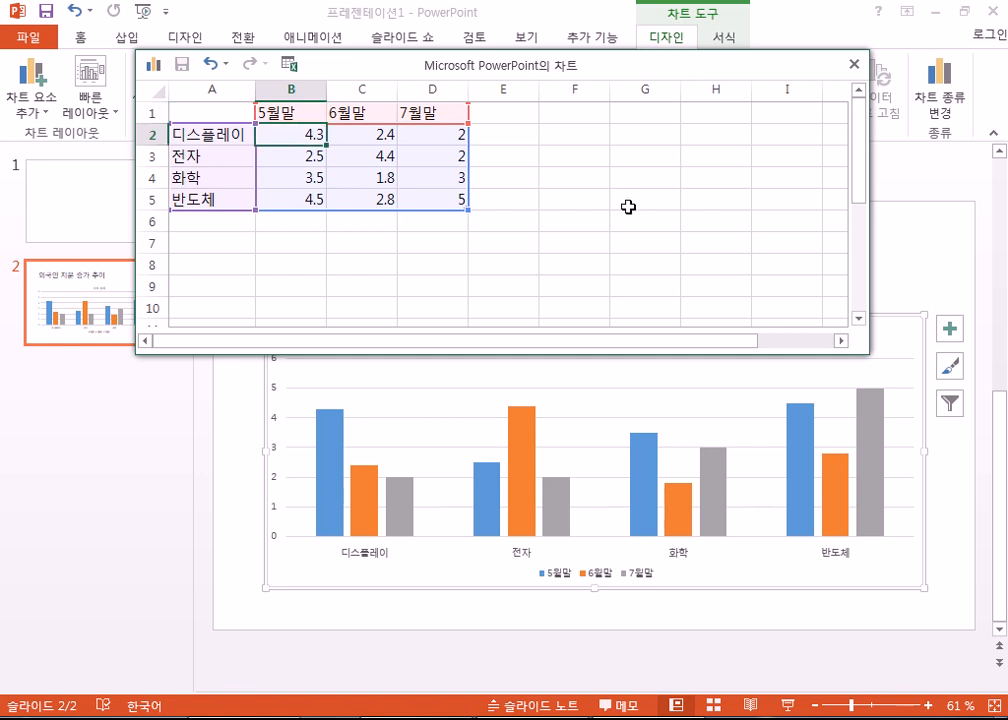
key("shift+Right")
key("shift+Right")
key("shift+Right")
key("shift+Down")
key("shift+Left")
key("shift+Down")
key("shift+Down")
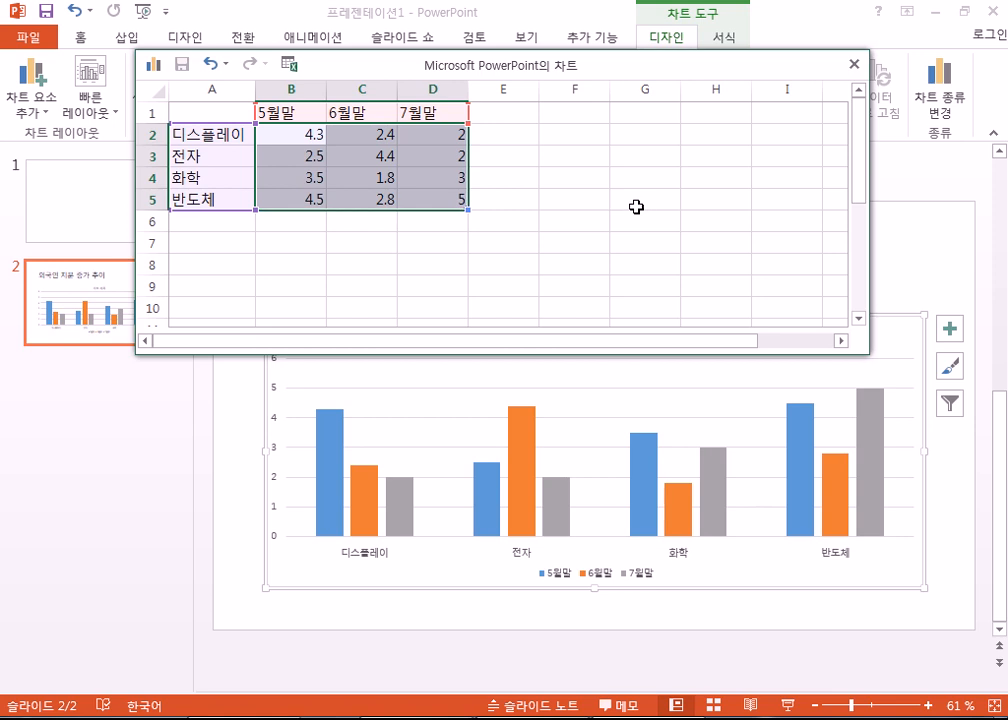
key("Delete")
Enter 25.8, 21.7, 19.8 and 17.2 as the 5월말 values in cells B2 to B5.
type("25.8")
key("Return")
type("21.7")
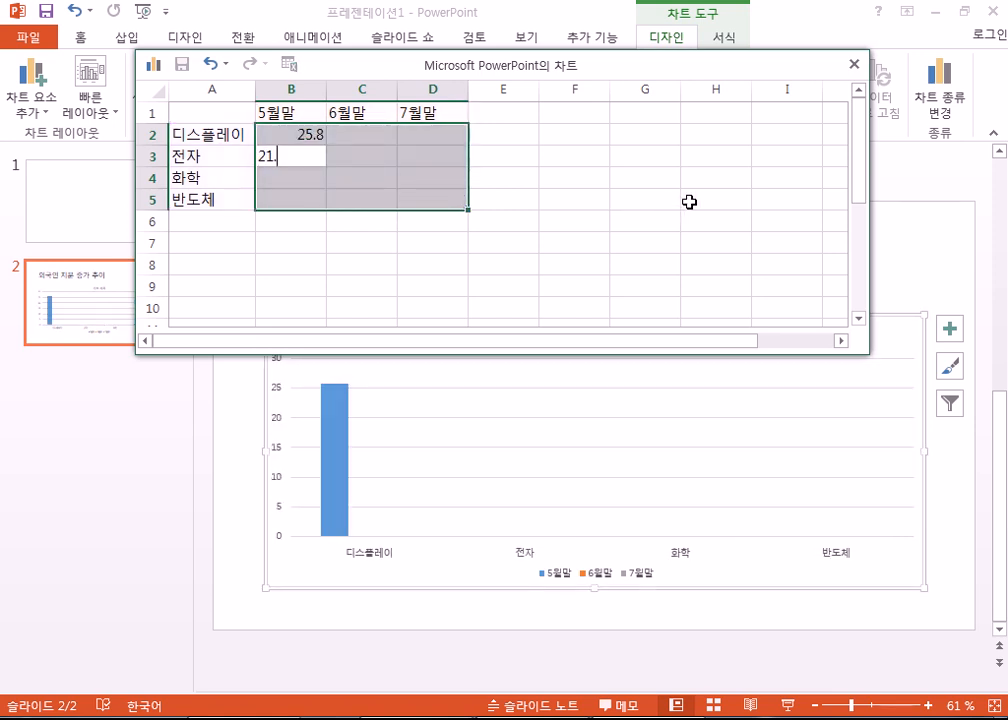
key("Return")
type("19.8")
key("Return")
type("17")
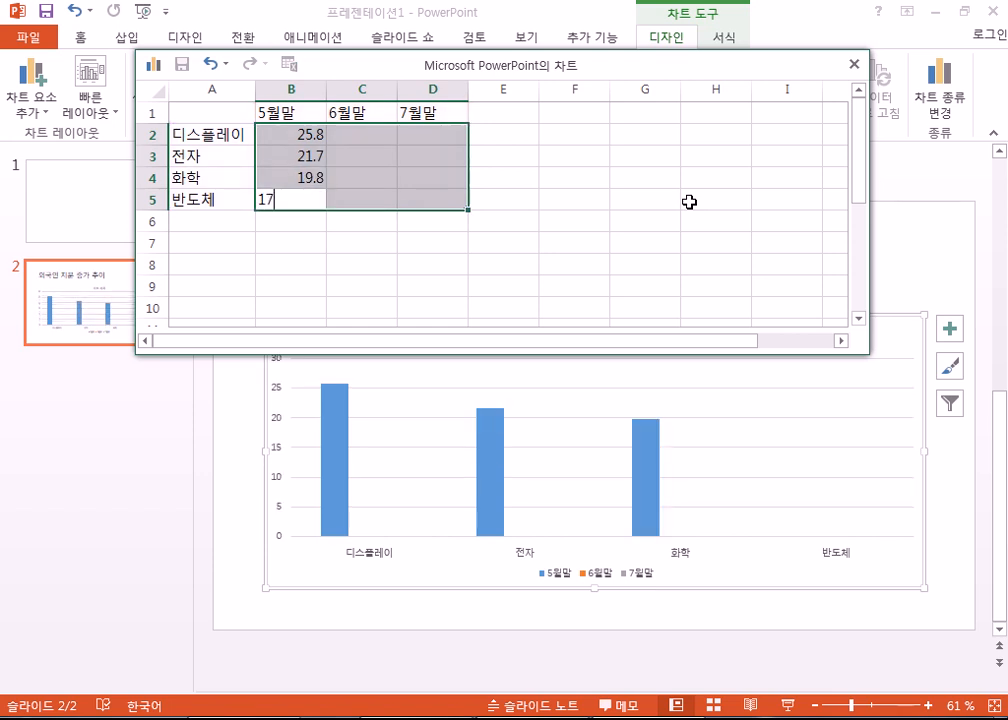
type(".2")
key("Return")
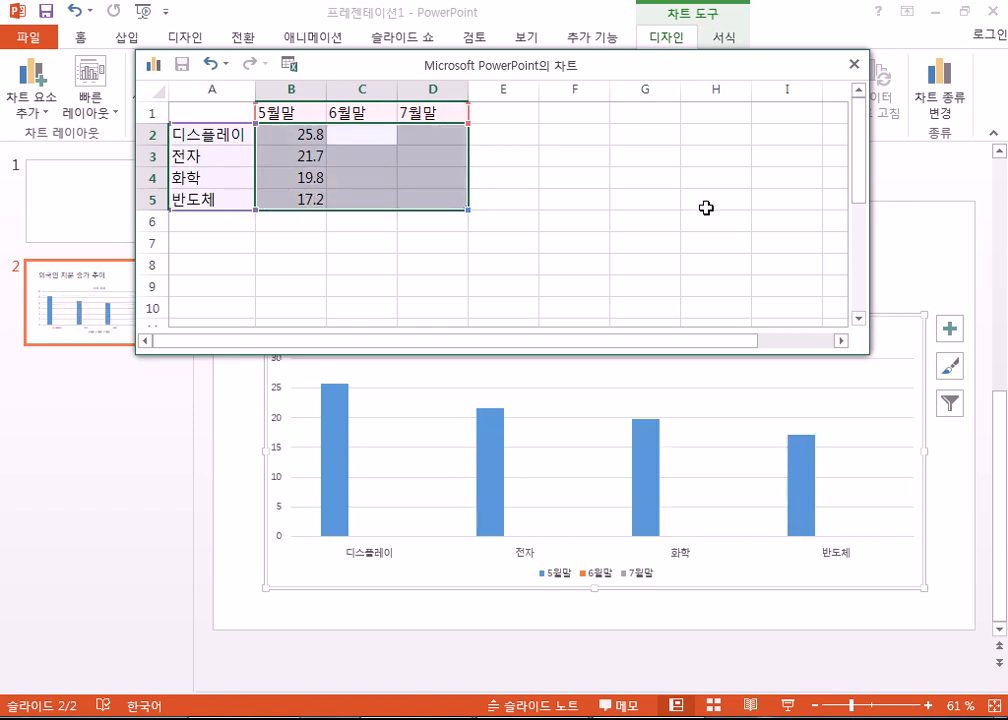
Enter 28.4, 24.5, 17.8 and 20.2 as the 6월말 values in cells C2 to C5.
type("28.4")
key("Return")
type("24.5")
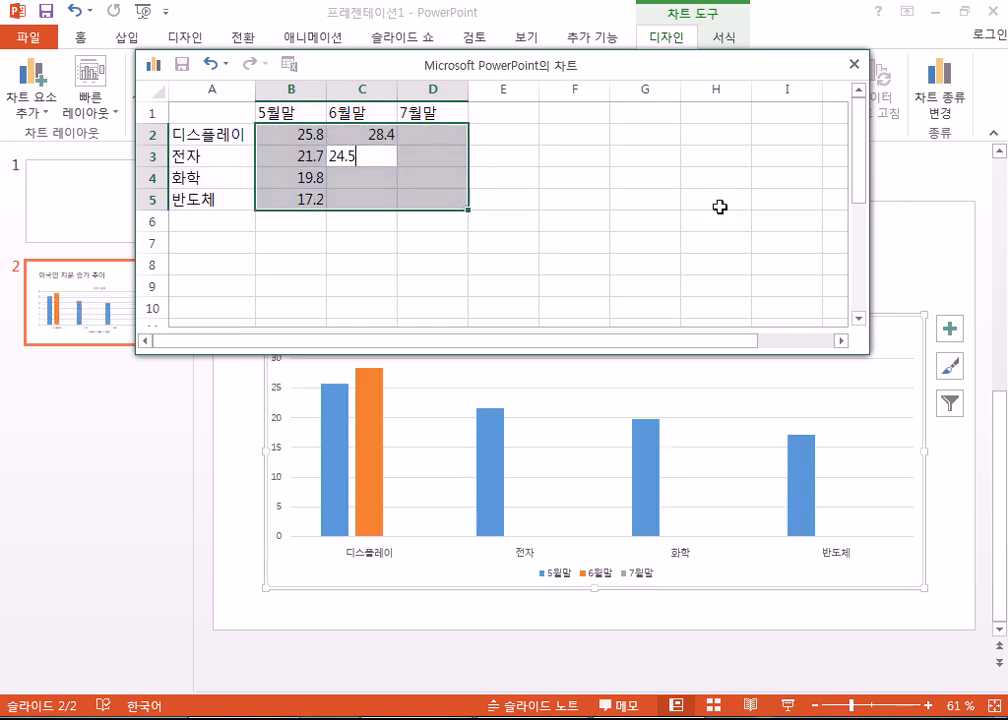
key("Return")
type("17.8")
key("Return")
type("20.2")
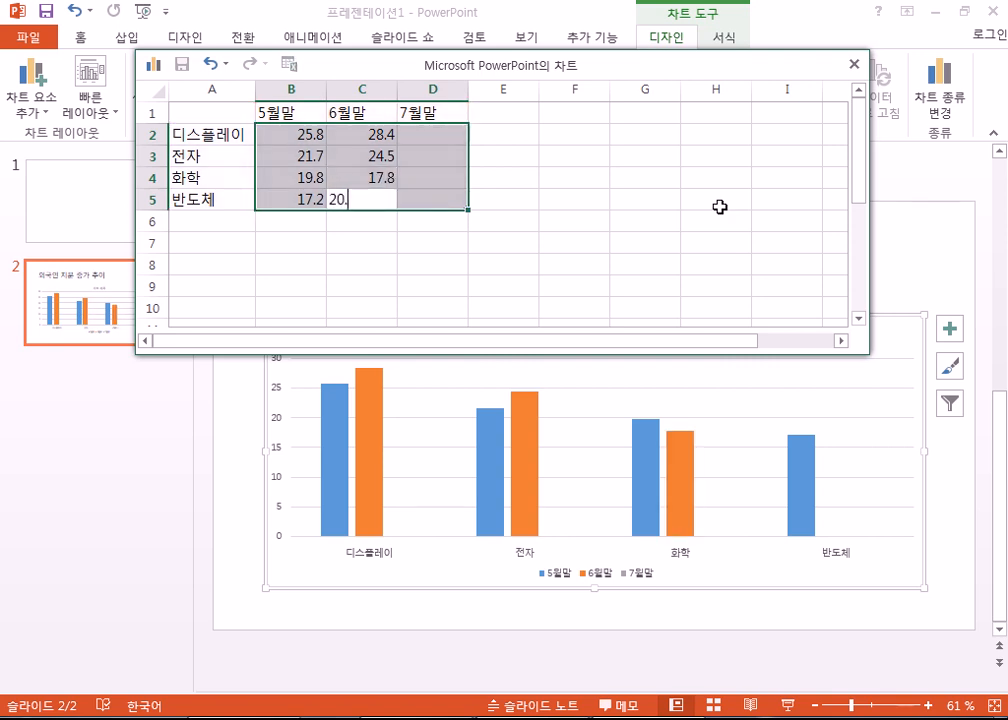
key("Return")
Enter 31.7, 27.4, 26.5 and 15.6 as the 7월말 values in cells D2 to D5.
type("31.7")
key("Return")
type("27.4")
key("Return")
type("26.5")
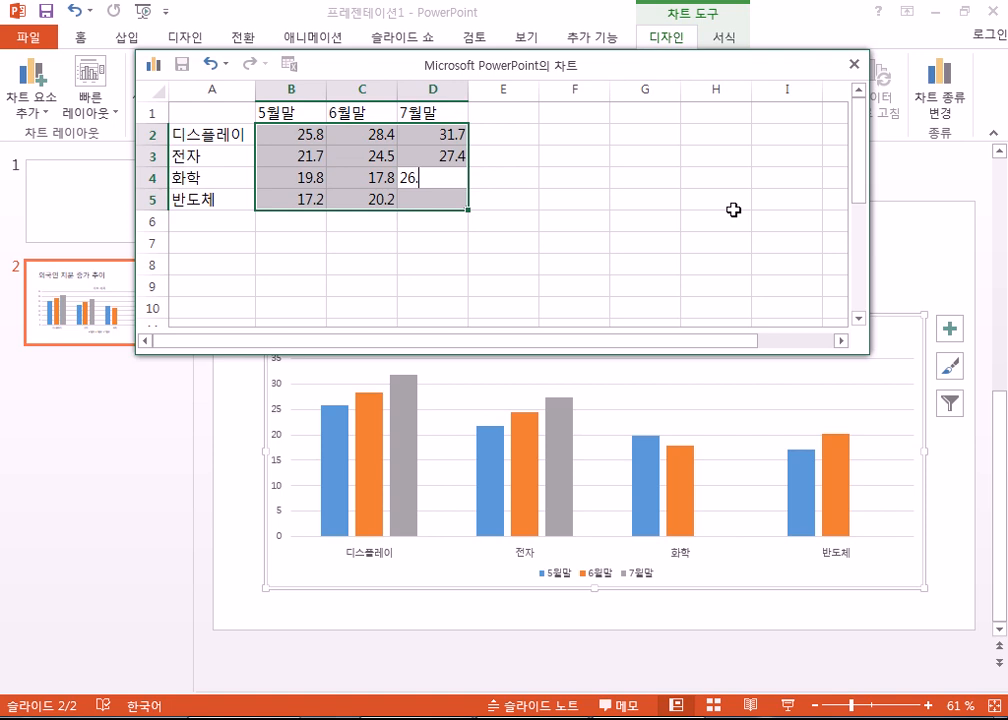
key("Return")
type("15.6")
key("Return")
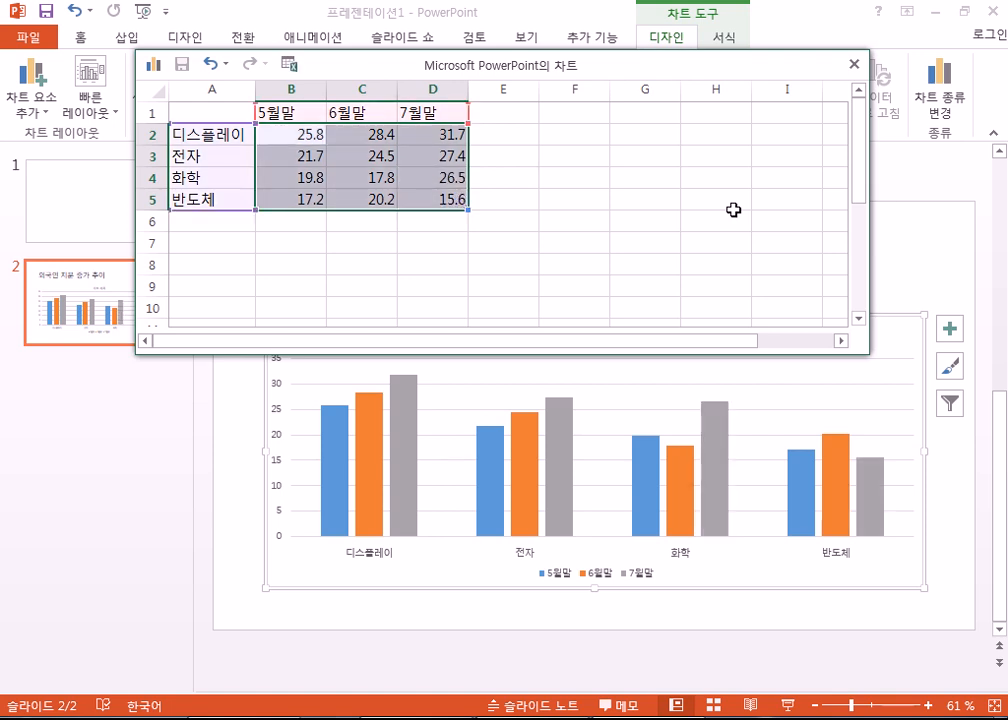
Shorten the chart data sheet window to uncover the chart title, and move the window slightly up and to the left.
left_click(287, 241)
mouse_move(465, 207)
left_mouse_down()
mouse_move(463, 177)
mouse_move(437, 197)
mouse_move(396, 198)
mouse_move(409, 198)
mouse_move(395, 186)
mouse_move(463, 207)
left_mouse_up()
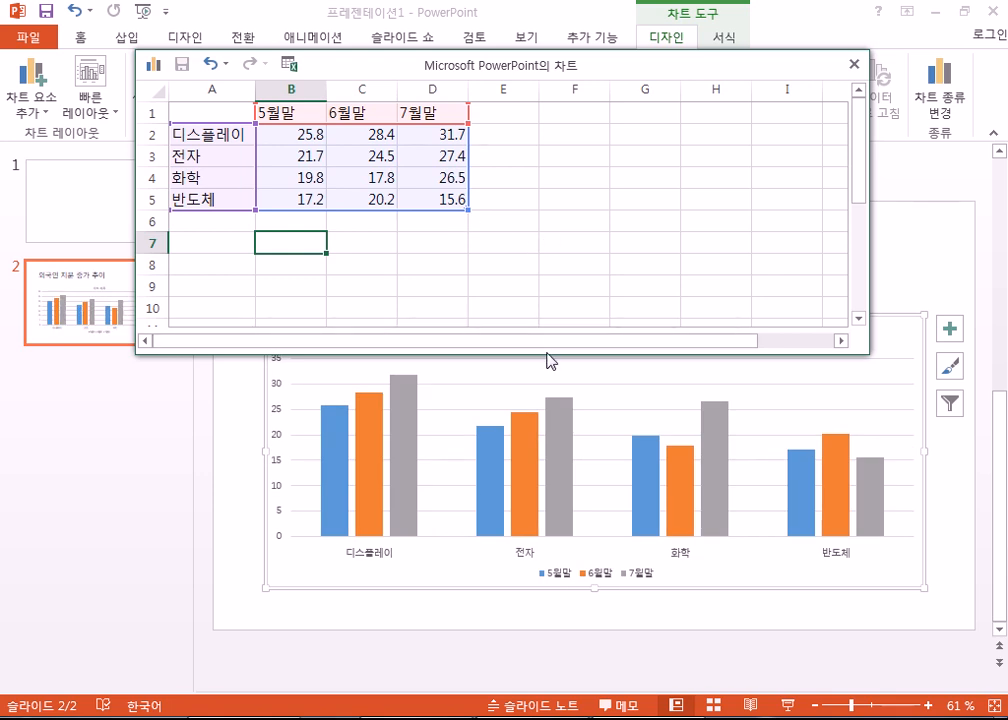
left_click_drag(550, 355, 550, 301)
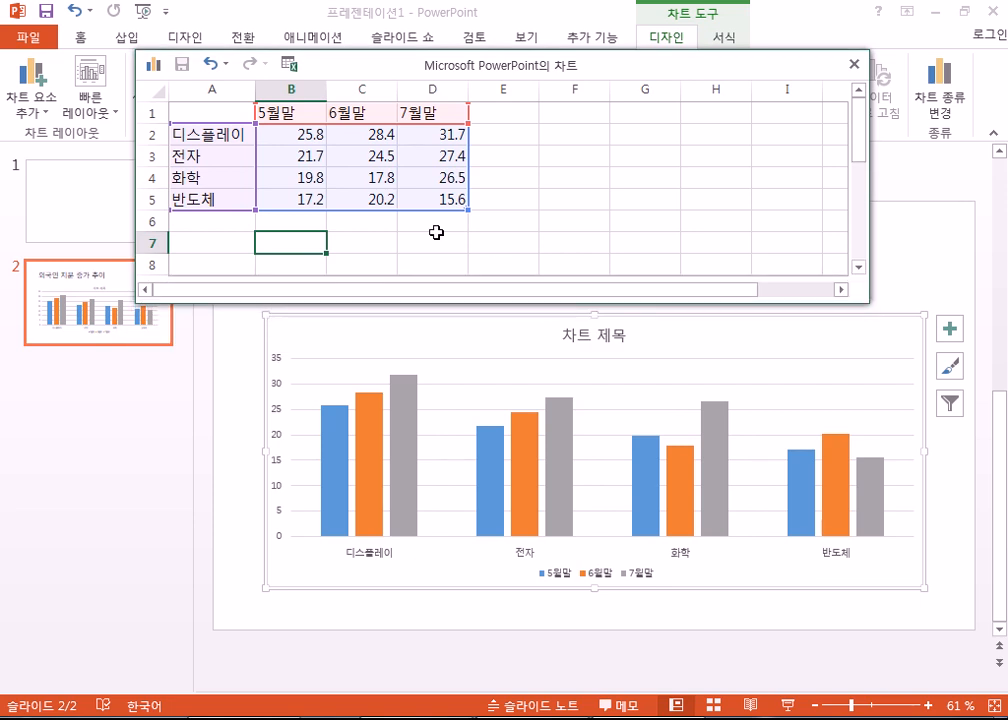
left_click(311, 138)
left_click(355, 155)
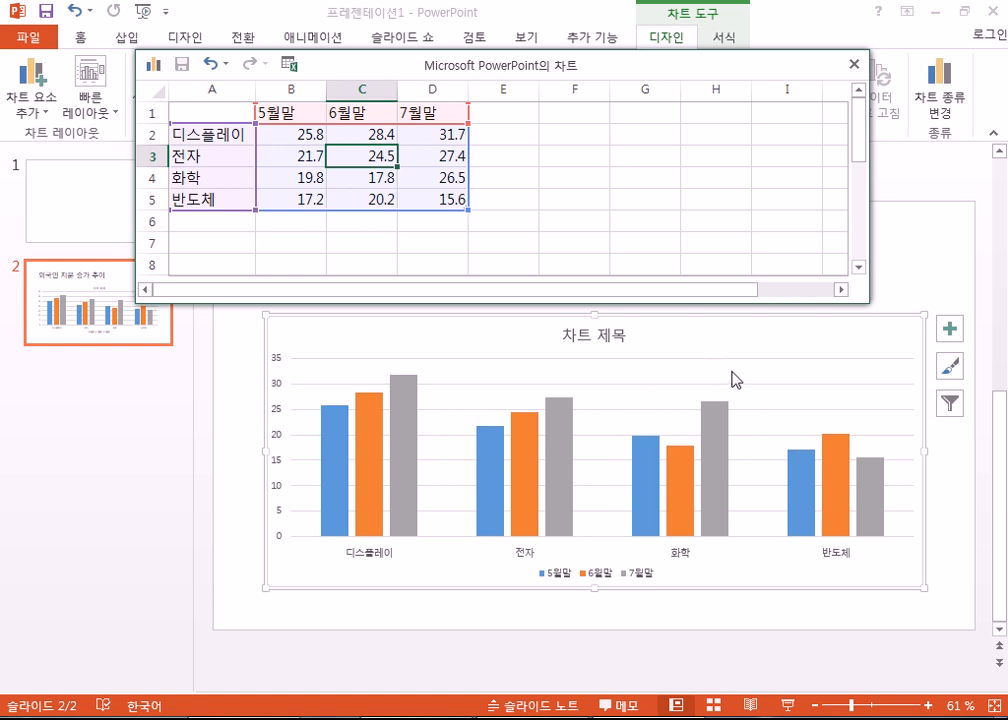
left_click_drag(560, 67, 522, 52)
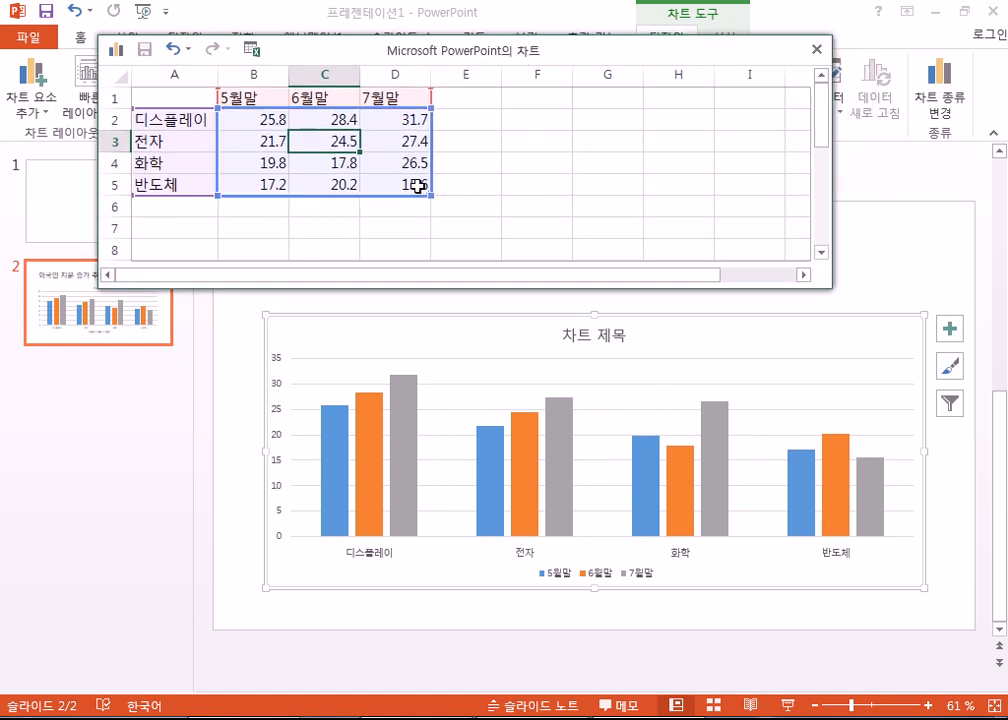
Add a fifth category named 정밀산업 in cell A6 of the chart data sheet.
left_click(205, 206)
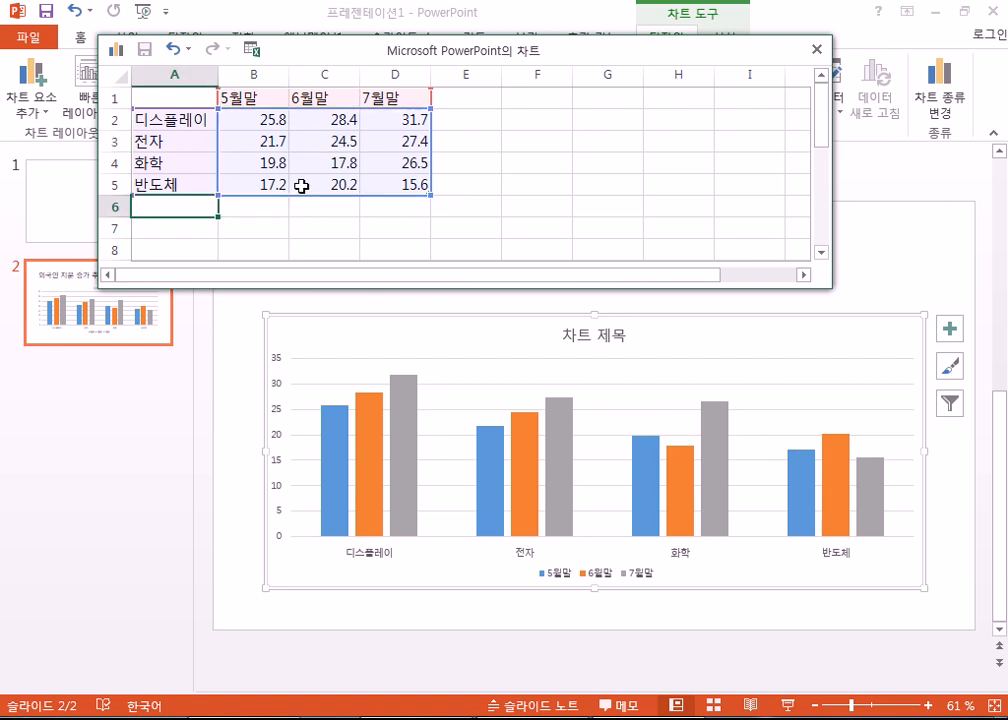
type("정")
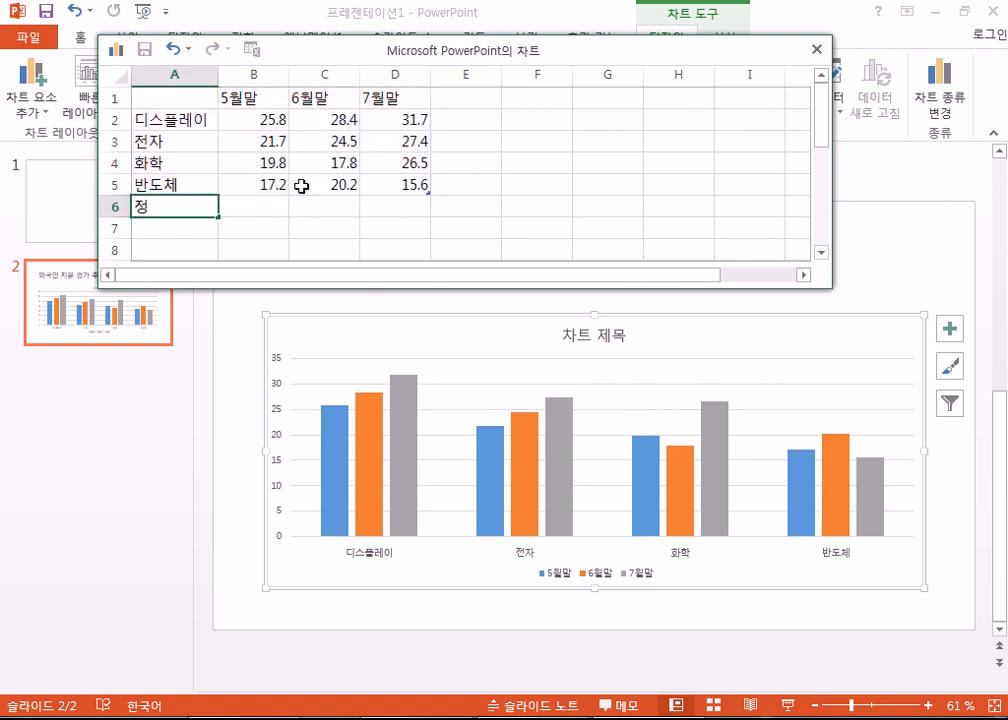
type("밀산업")
key("Return")
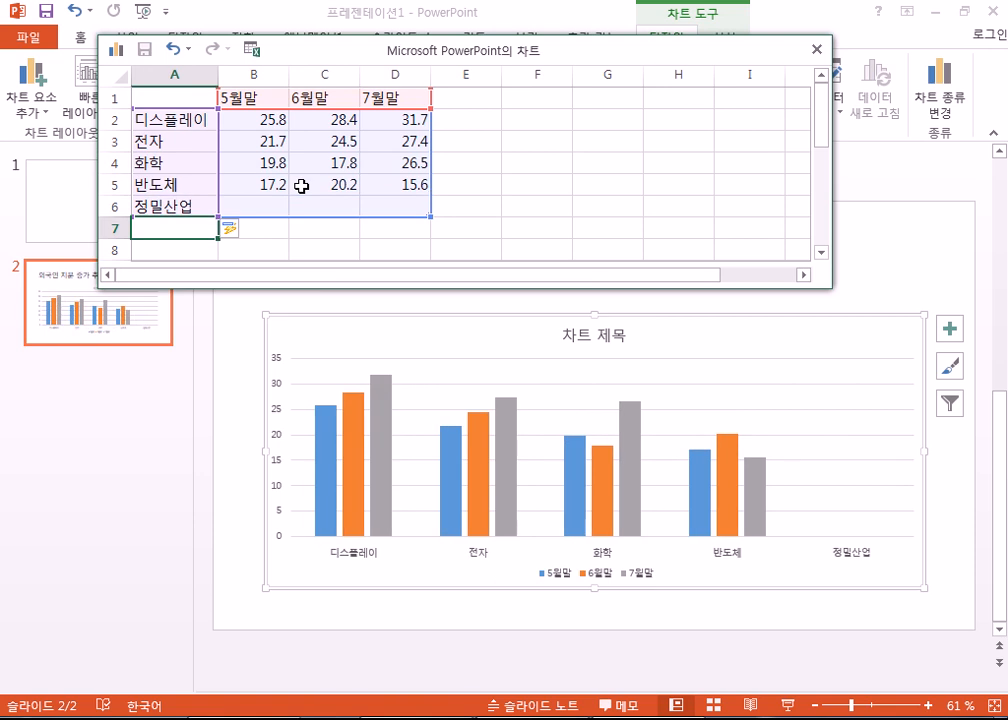
left_click(181, 208)
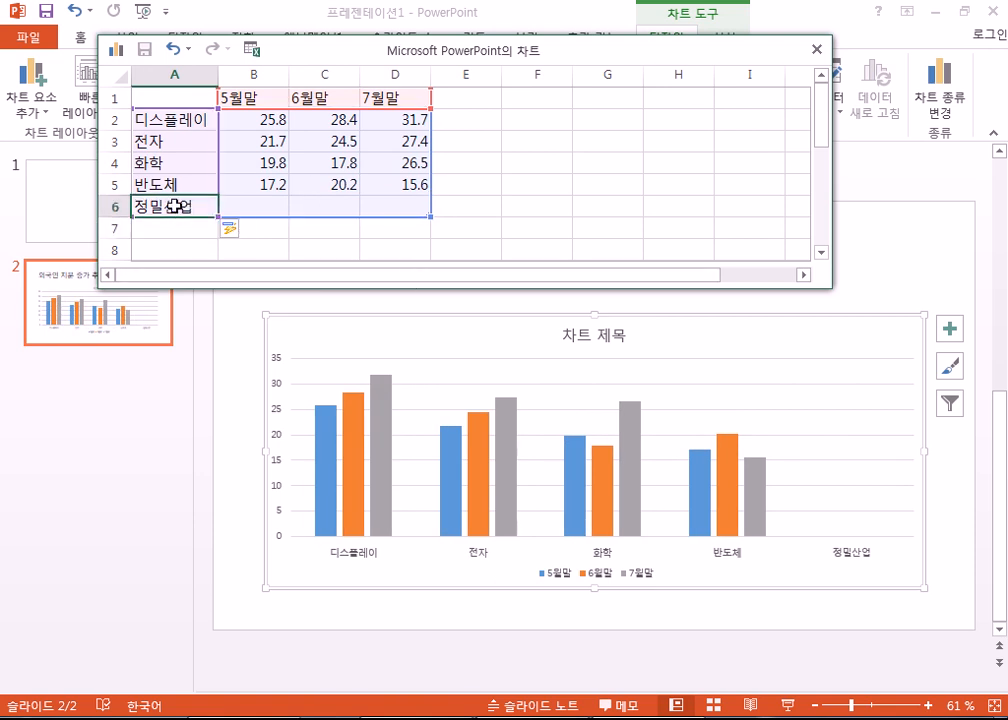
left_click(180, 230)
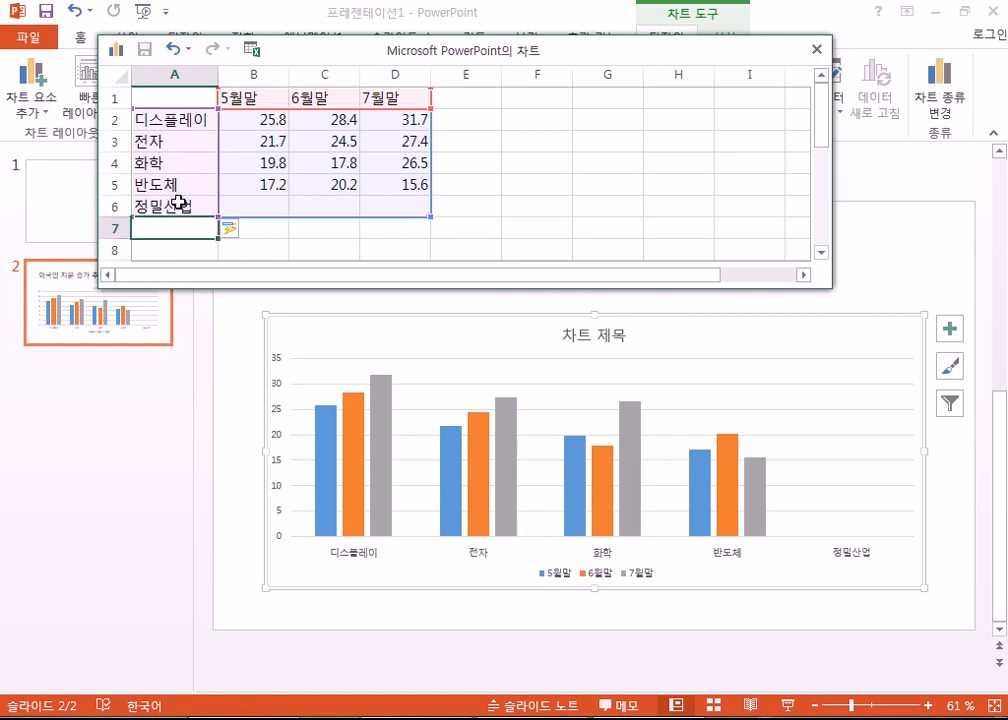
left_click(268, 165)
Add a fourth data series named 8월말 in cell E1.
left_click(466, 98)
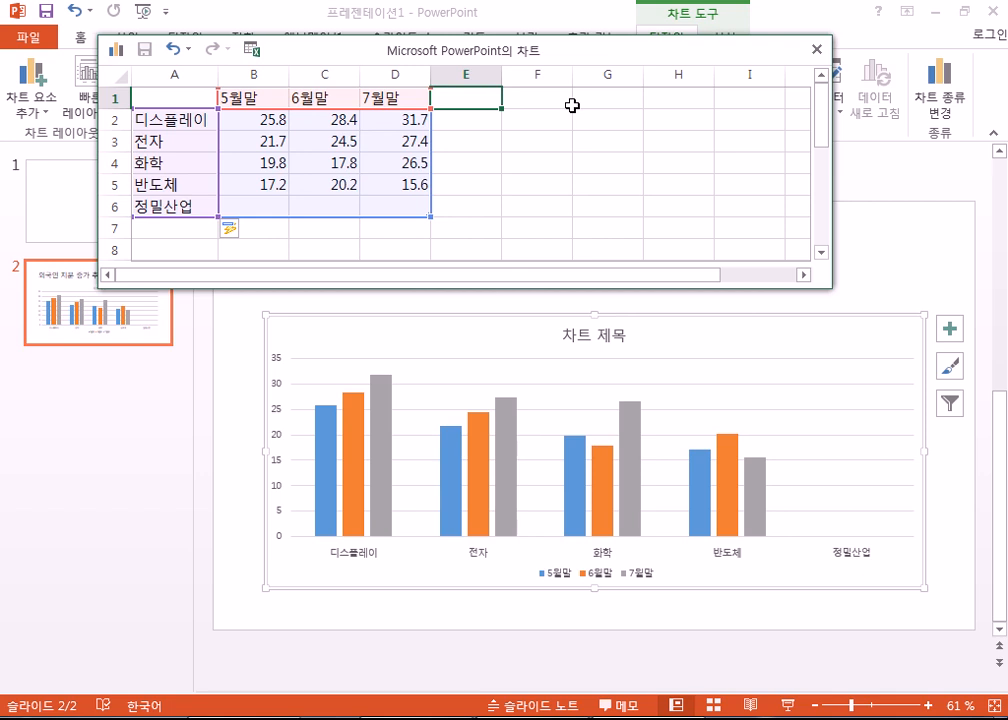
type("8우말")
key("Return")
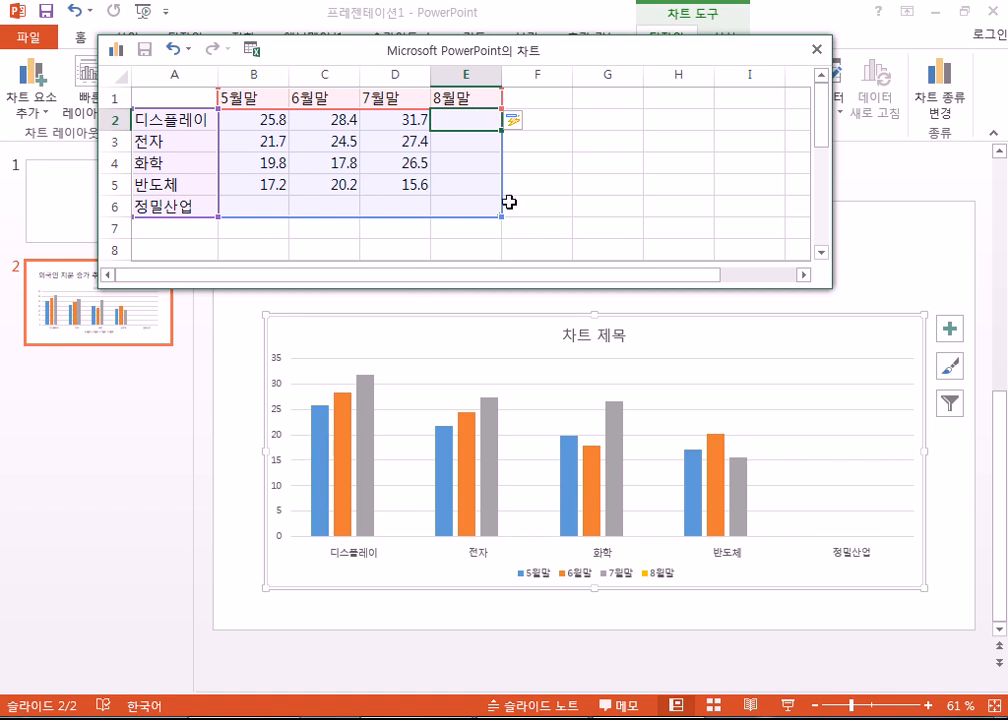
Clear the 8월말 header in cell E1 and the 정밀산업 category in cell A6.
left_click(468, 95)
key("Delete")
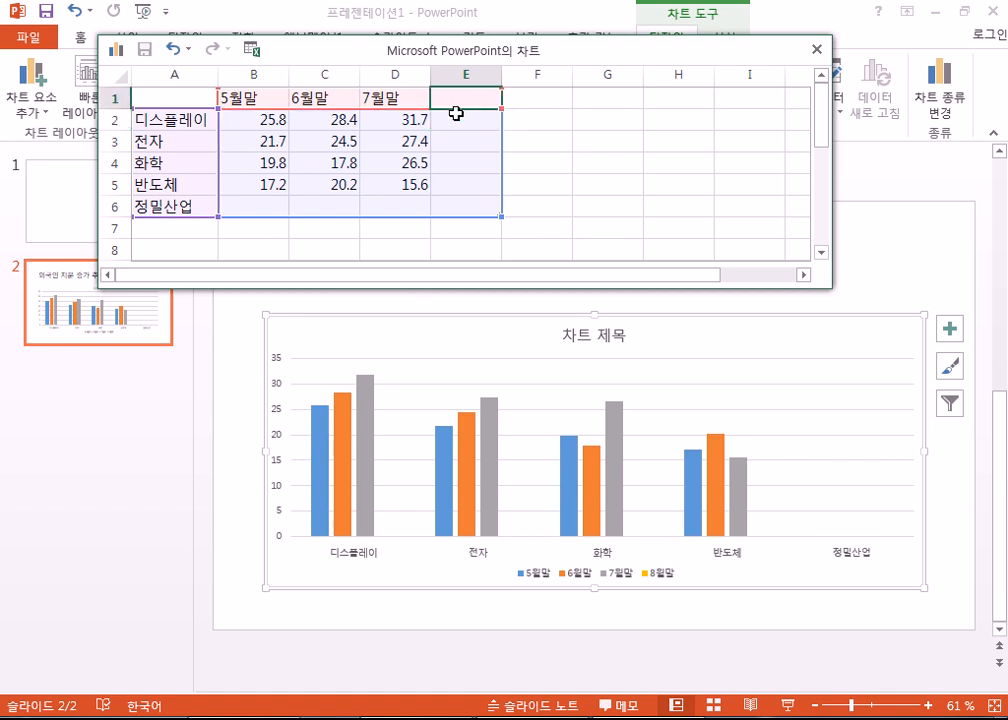
left_click(195, 206)
key("Delete")
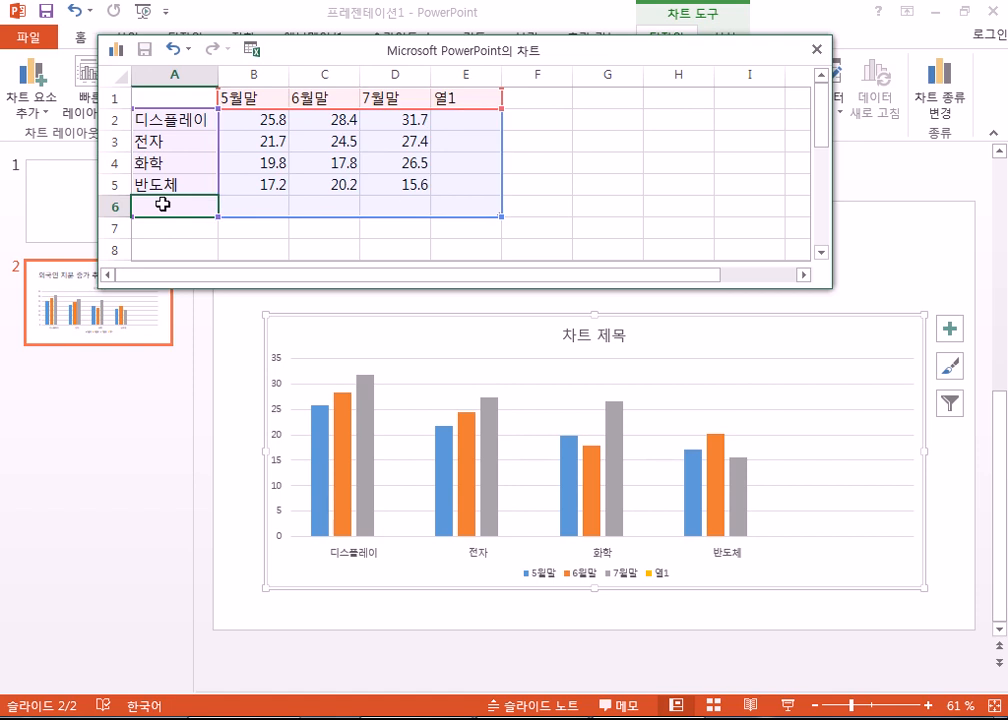
left_click(466, 98)
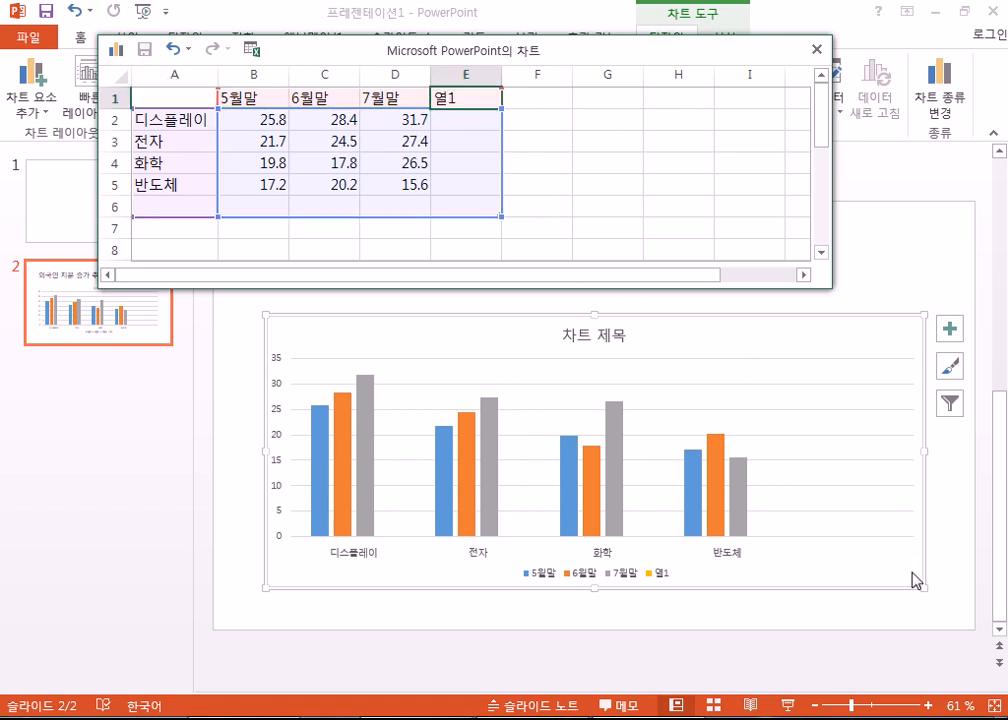
Try adding another series named ㄴㅇㄹ in cell F1, and clear that header again.
left_click(551, 94)
type("ㄴㅇㄹ")
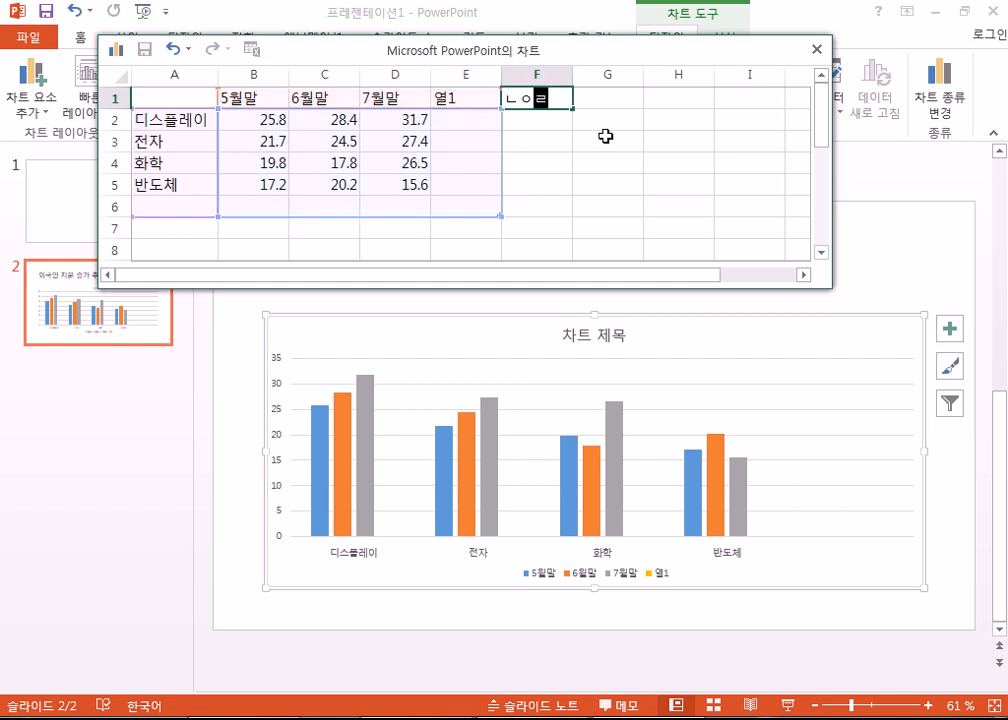
left_click(606, 137)
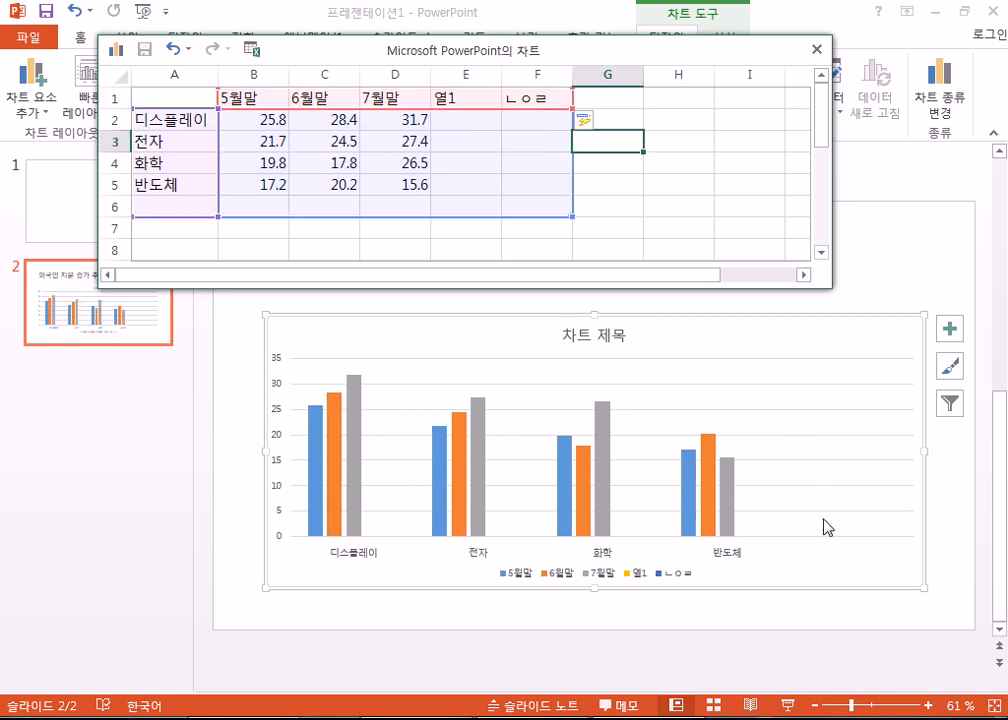
left_click(492, 96)
left_click(515, 94)
key("Delete")
left_click(468, 94)
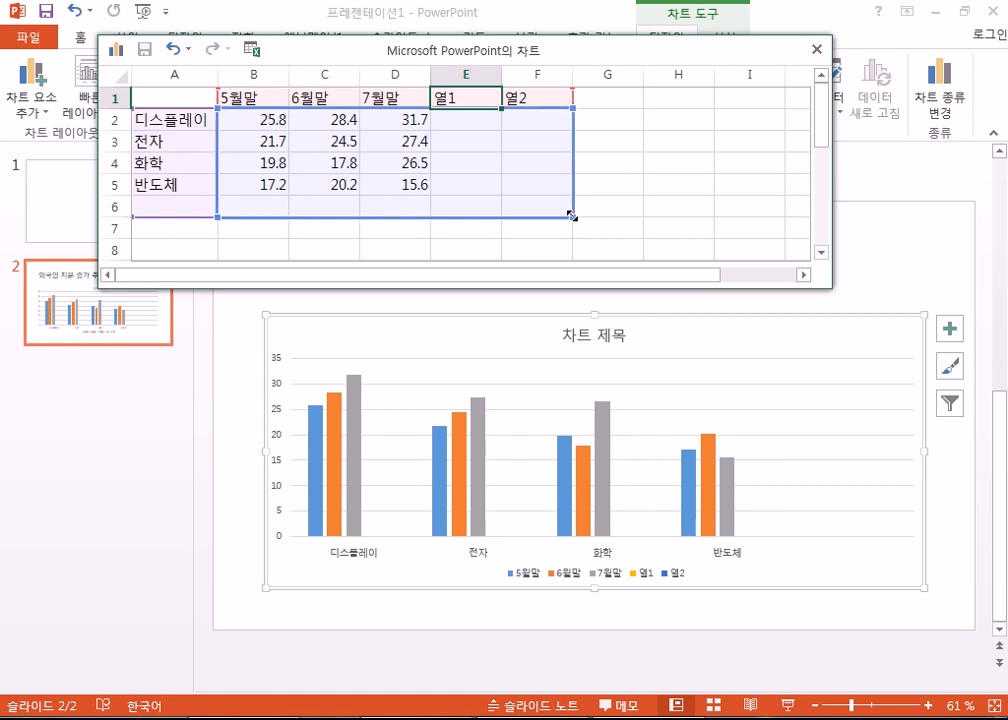
Resize the chart's data range to A1:D5 so it covers only the four industries and three months.
left_click_drag(572, 214, 430, 187)
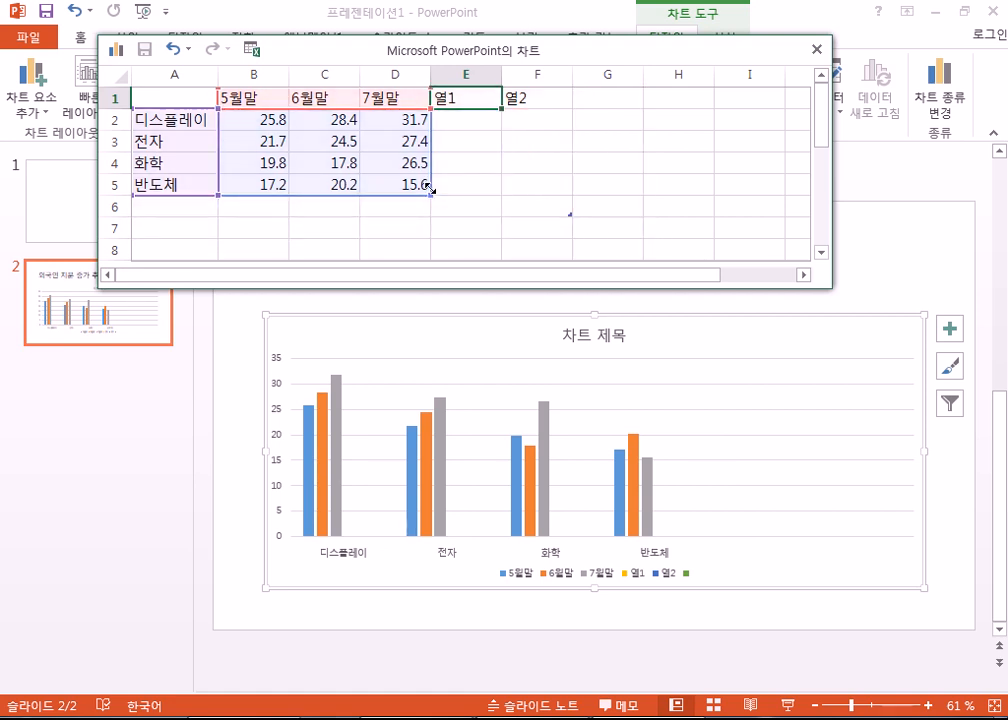
left_click_drag(430, 195, 524, 225)
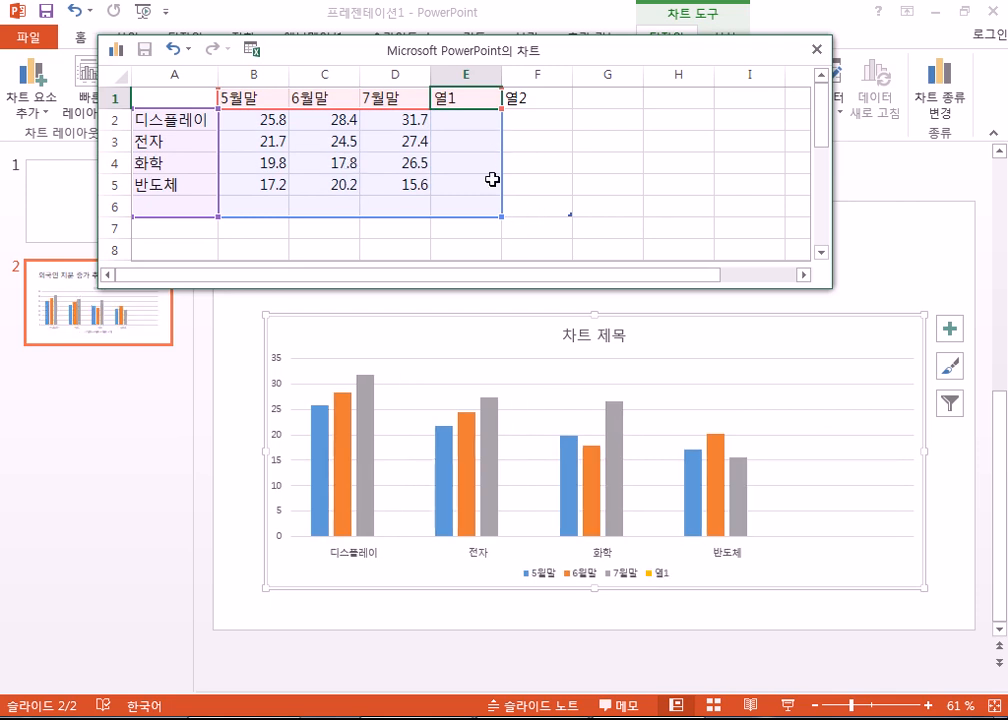
left_click_drag(501, 213, 431, 189)
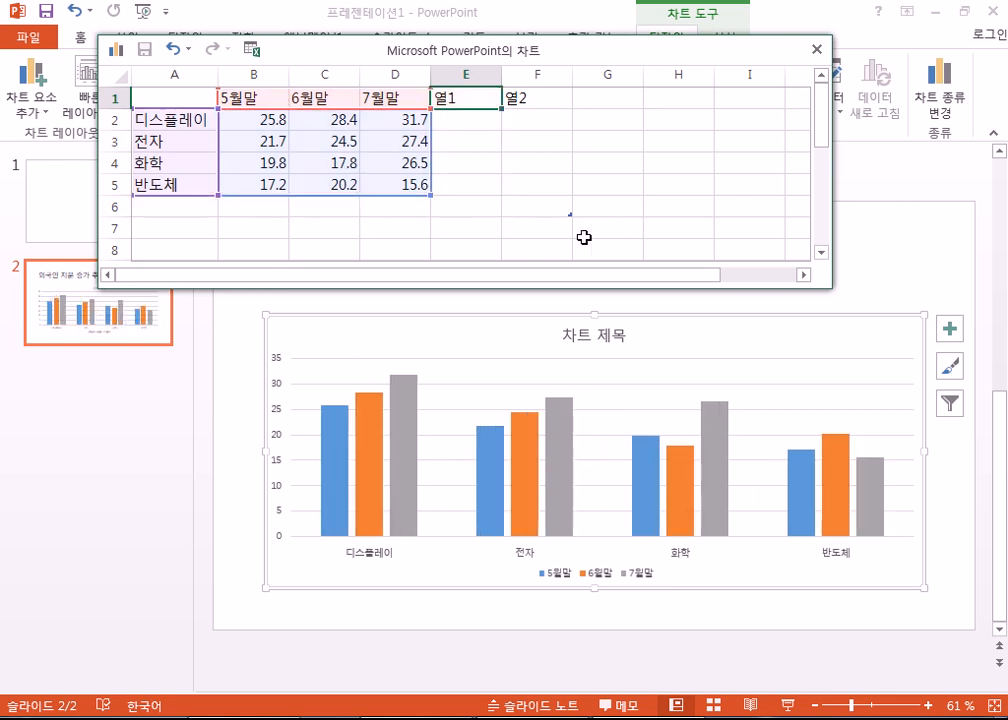
Delete the two leftover columns headed 열1 and 열2 from the chart data sheet.
left_click(515, 97)
left_click(524, 135)
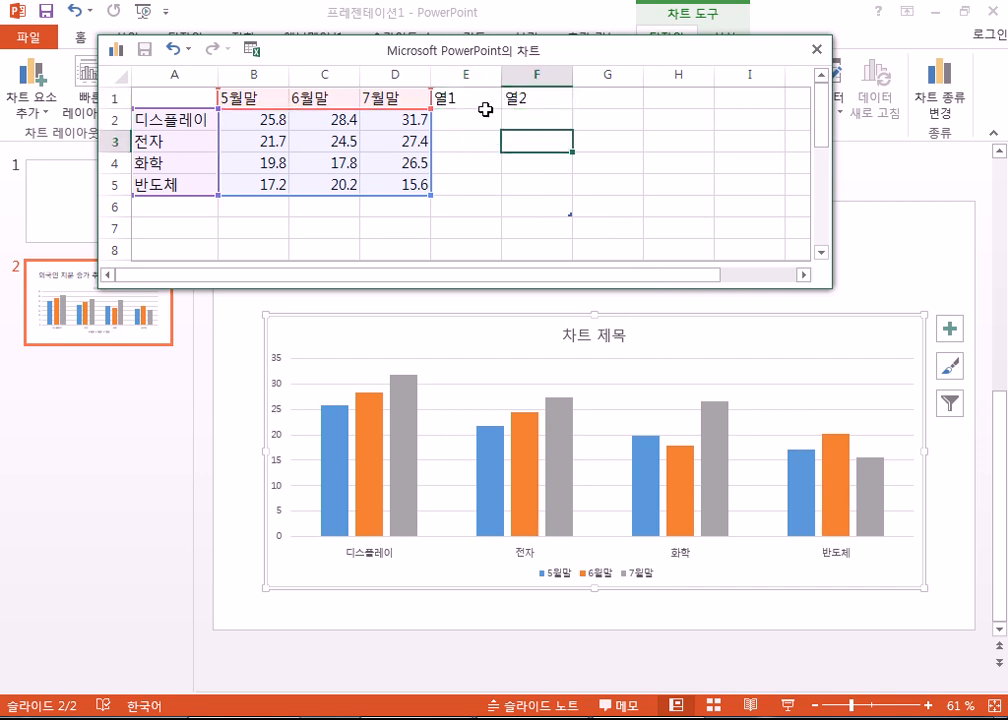
left_click_drag(476, 100, 533, 100)
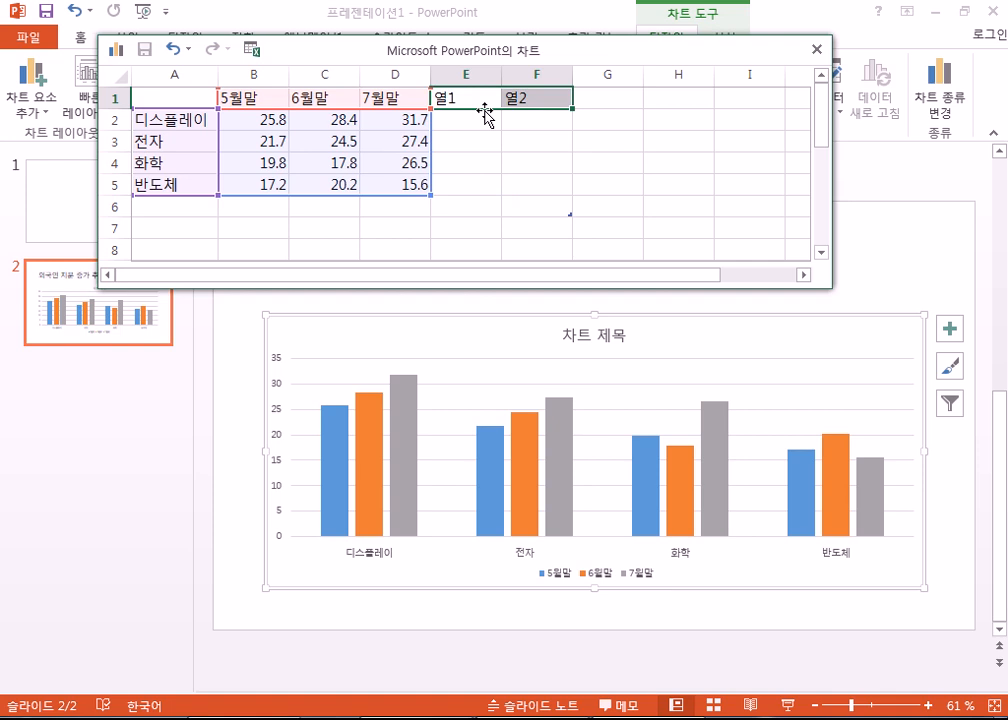
left_click(470, 165)
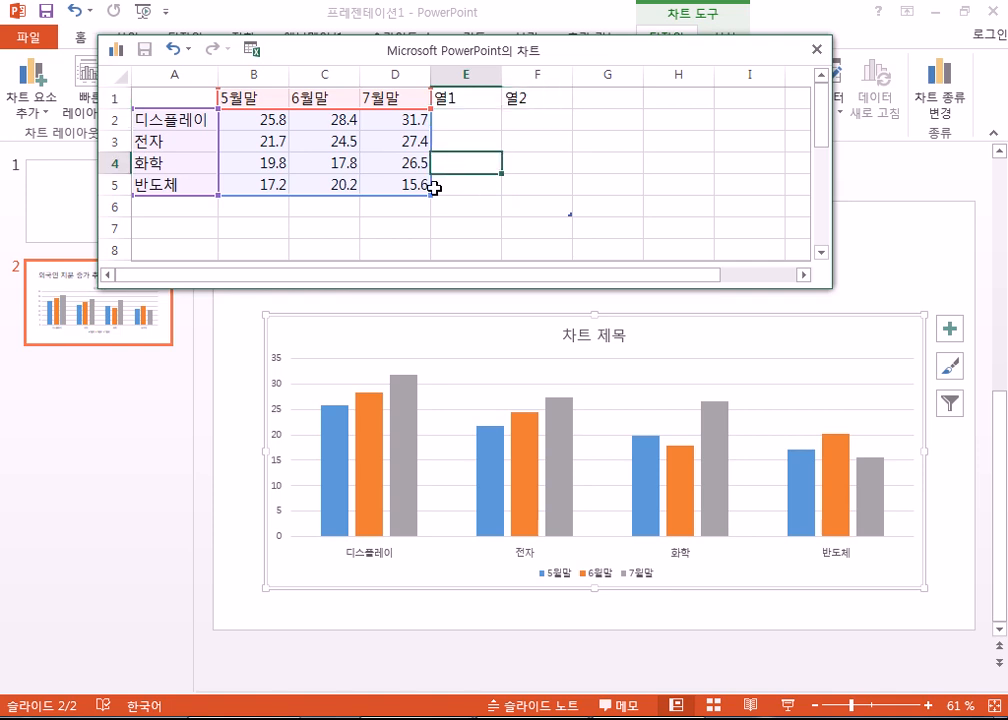
right_click(462, 70)
left_click(516, 233)
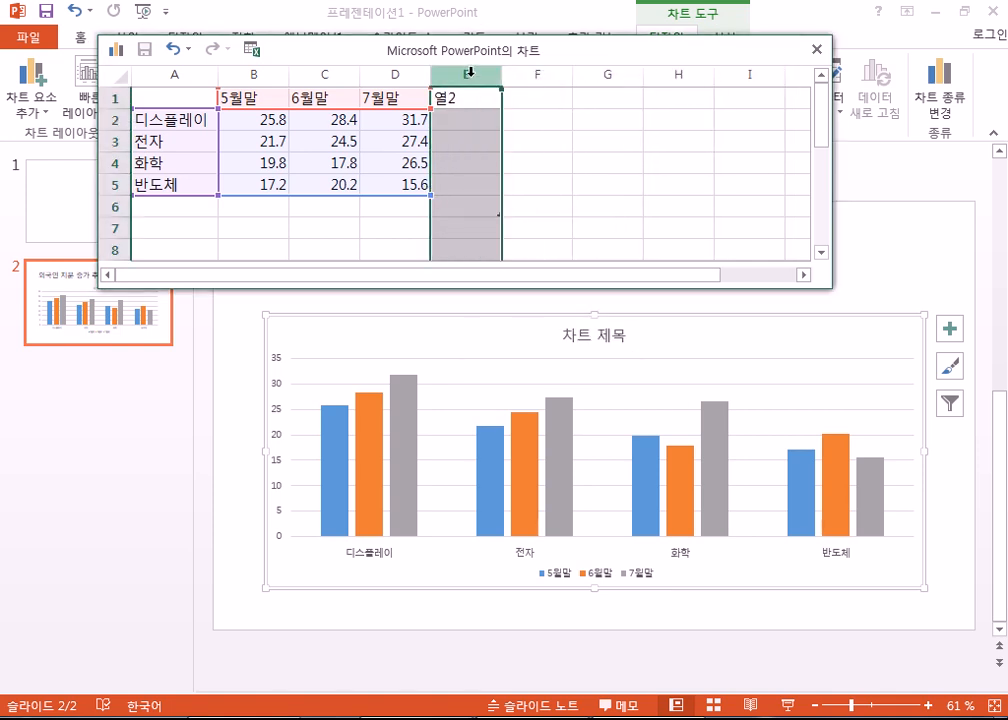
right_click(467, 73)
left_click(530, 243)
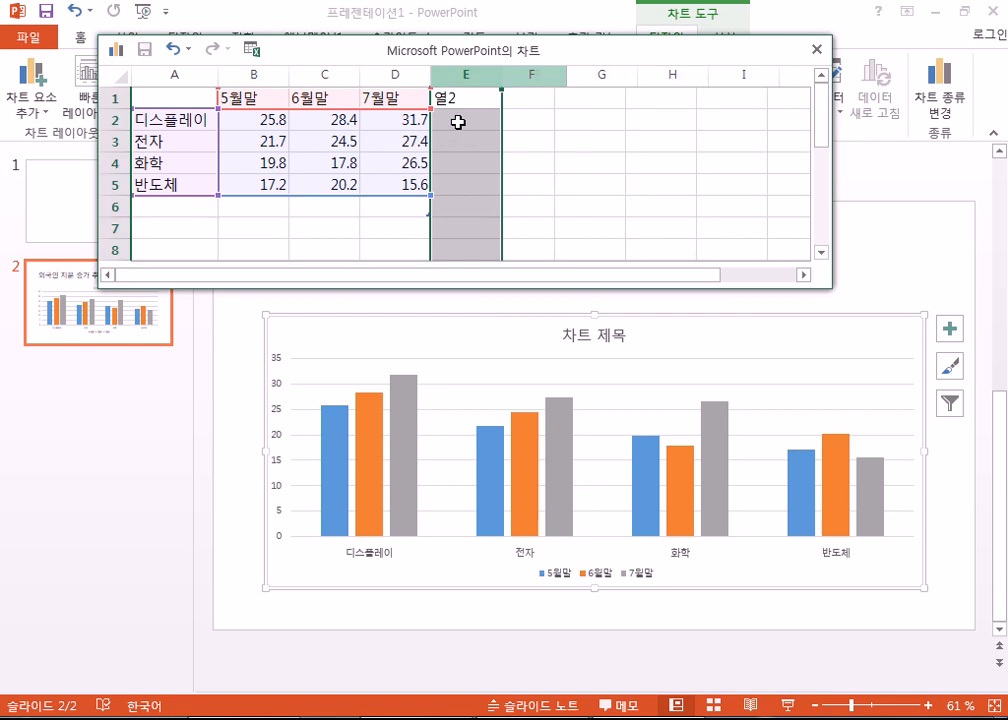
left_click(531, 161)
Delete the leftover row 6 below the 반도체 row from the chart data sheet.
left_click(112, 207)
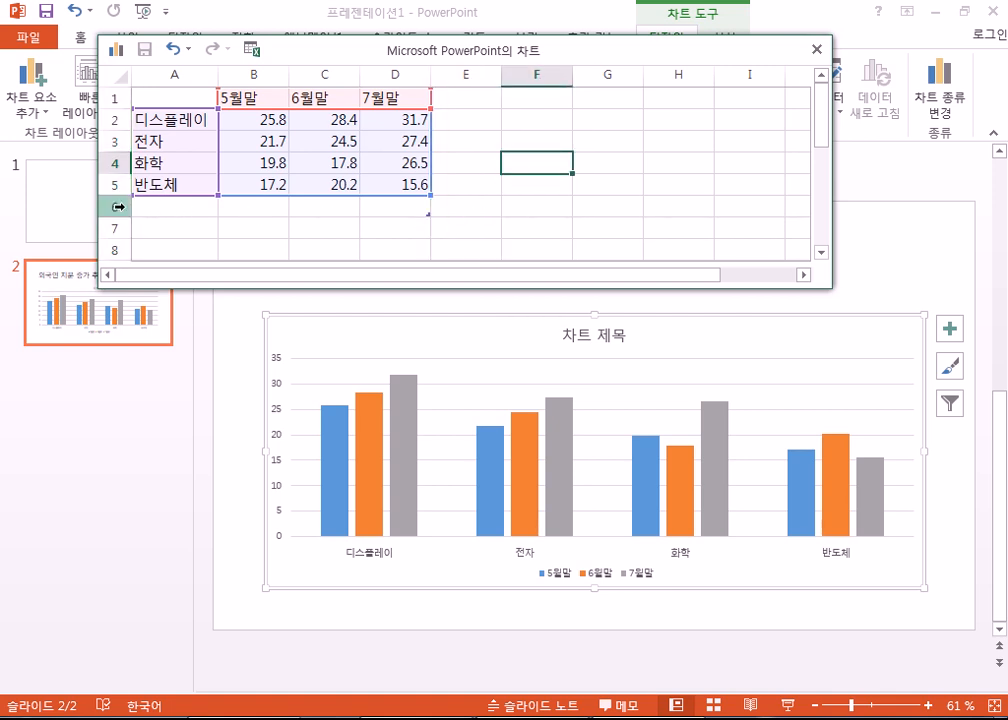
right_click(124, 207)
left_click(195, 370)
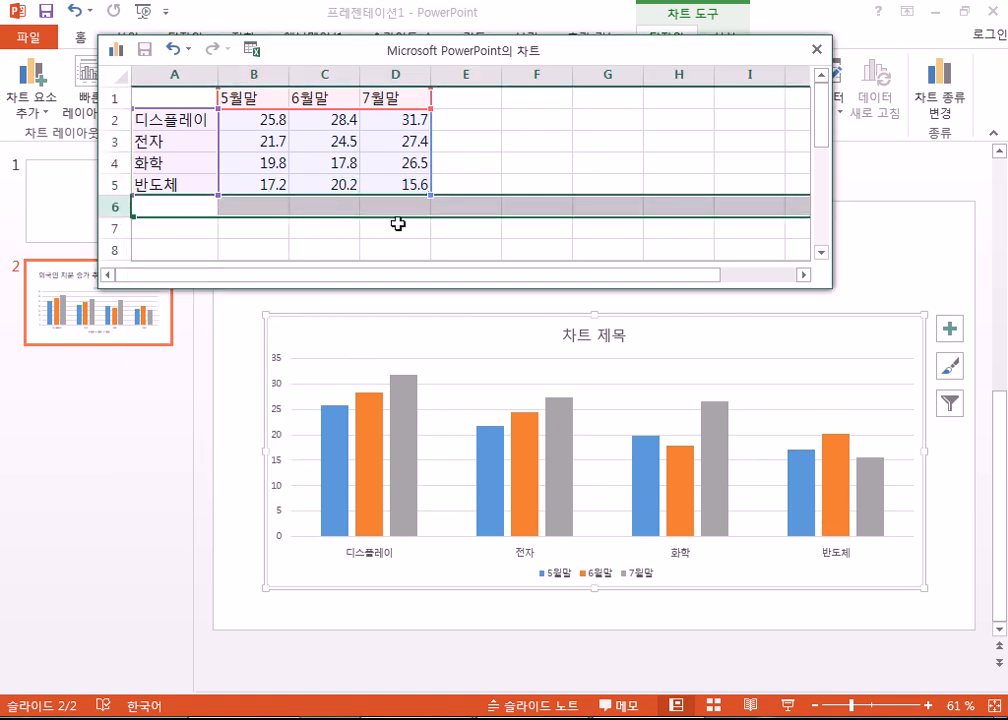
Stretch the chart's data range out to A1:F7 and bring it back to A1:D5.
left_click(428, 189)
left_click_drag(430, 194, 573, 229)
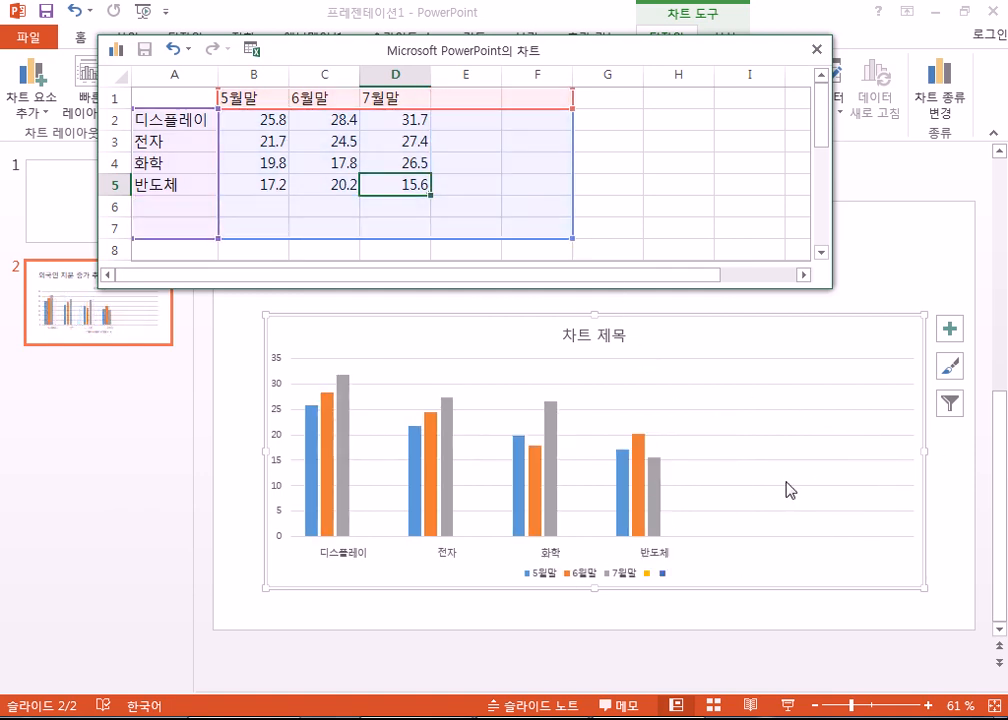
left_click_drag(573, 238, 432, 195)
left_click(318, 145)
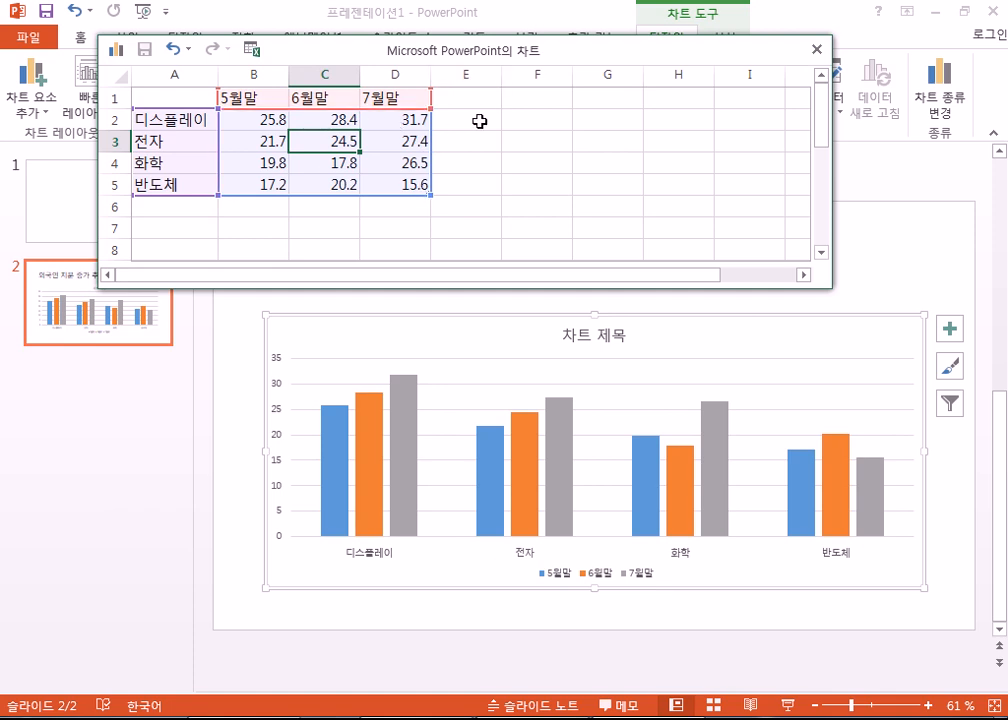
left_click(484, 160)
left_click(562, 168)
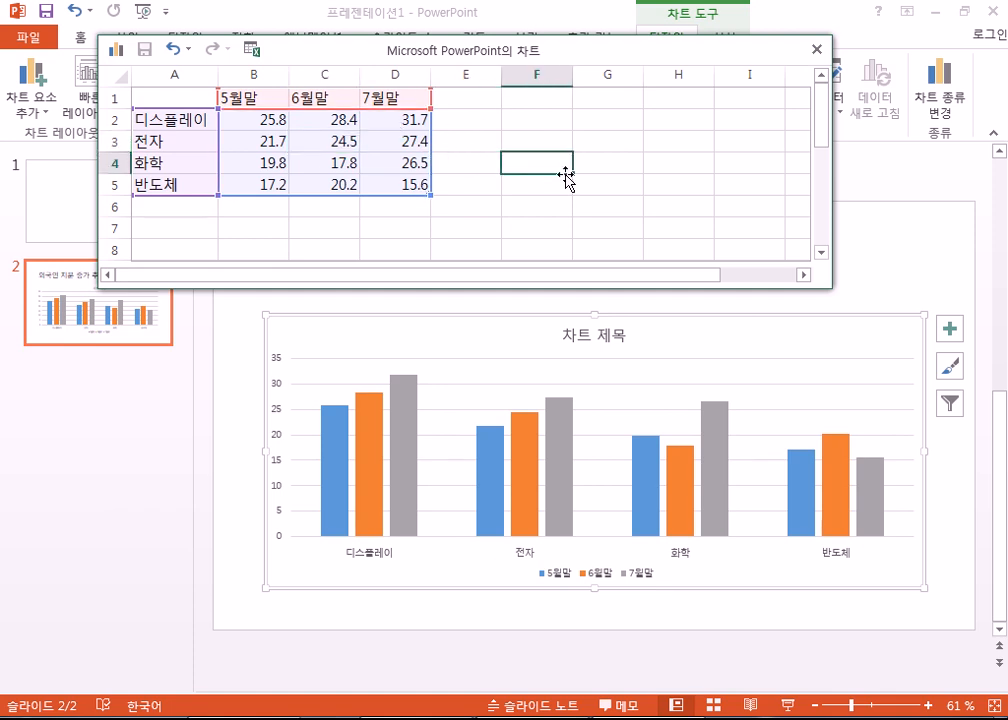
left_click(367, 157)
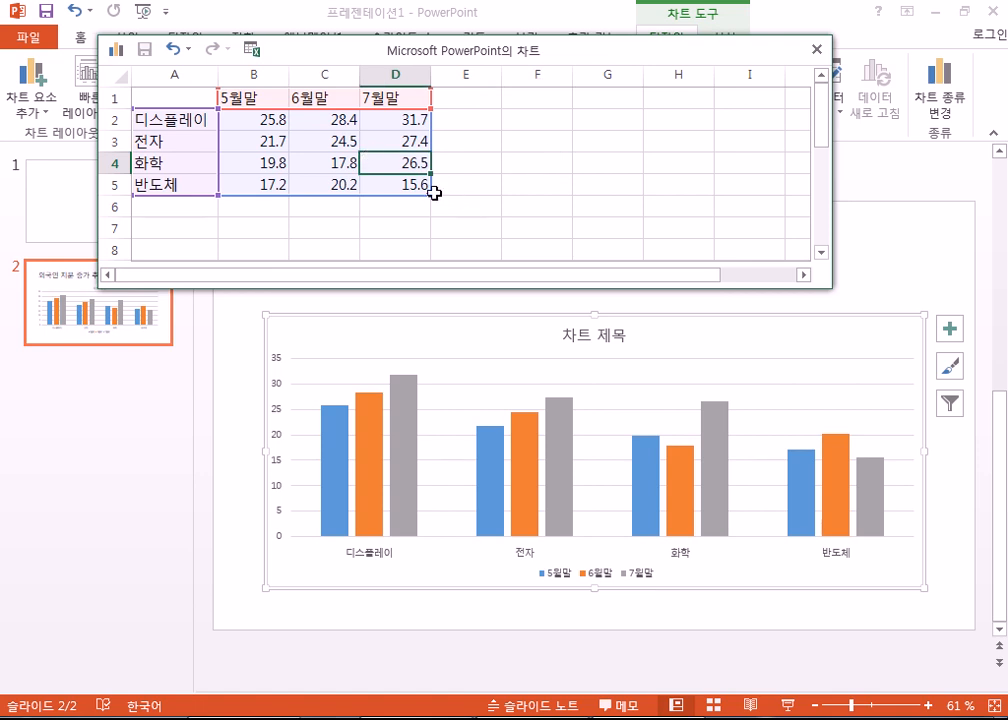
left_click(332, 154)
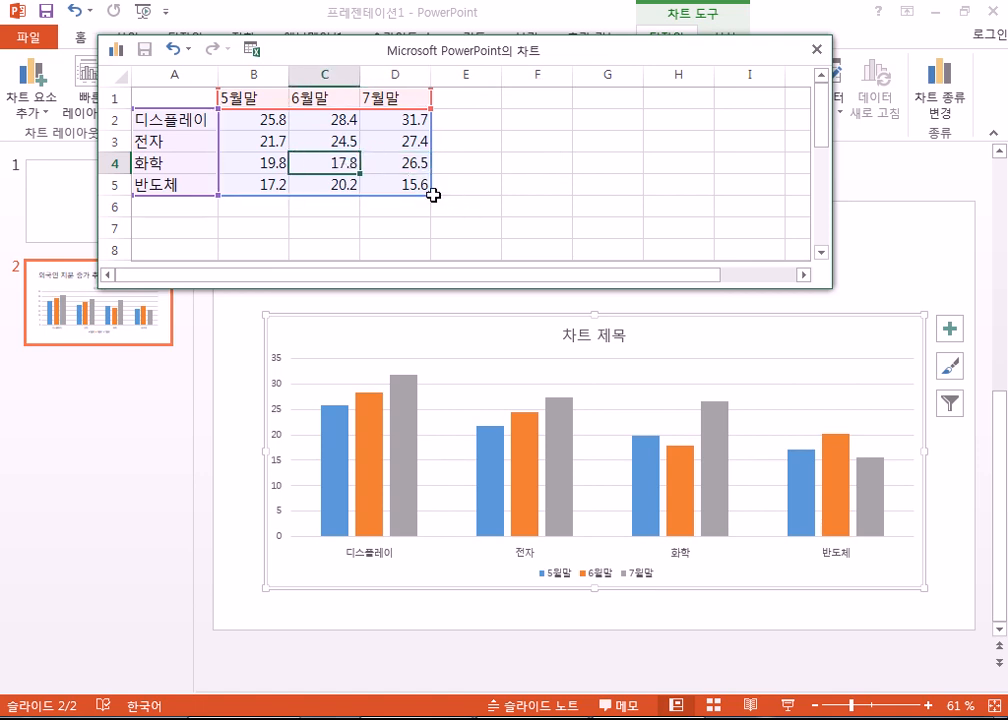
mouse_move(428, 196)
left_mouse_down()
mouse_move(531, 234)
mouse_move(643, 228)
mouse_move(463, 225)
mouse_move(457, 248)
mouse_move(427, 234)
mouse_move(430, 195)
left_mouse_up()
Close the chart data sheet and return to the slide.
left_click(817, 50)
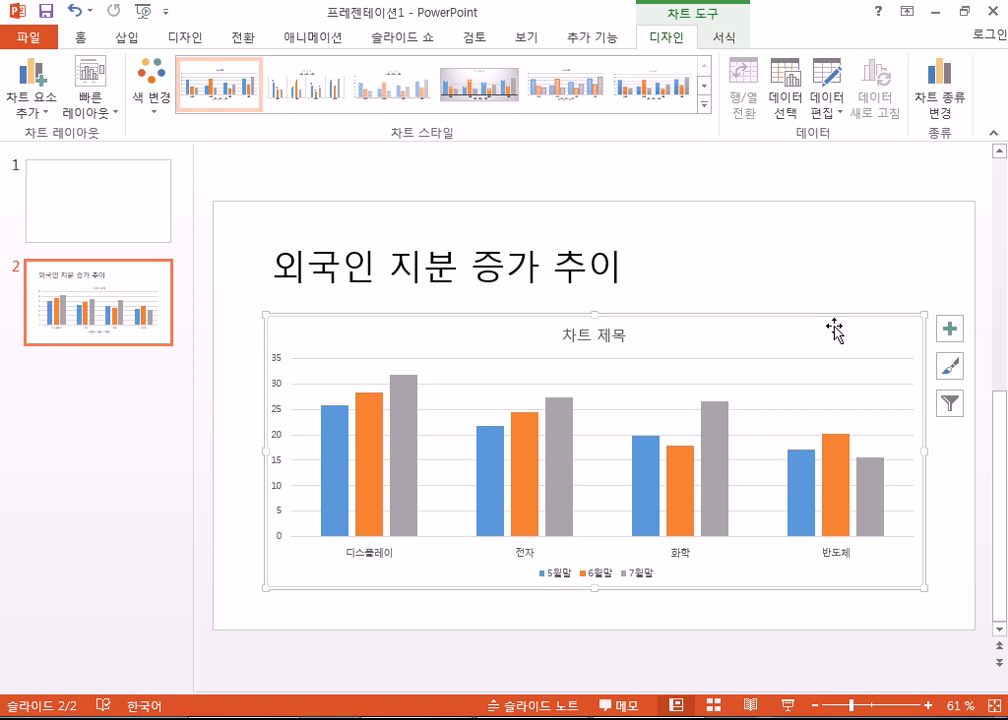
Reopen the chart's data for editing, close it again, and bring up the available data editing options.
left_click(833, 108)
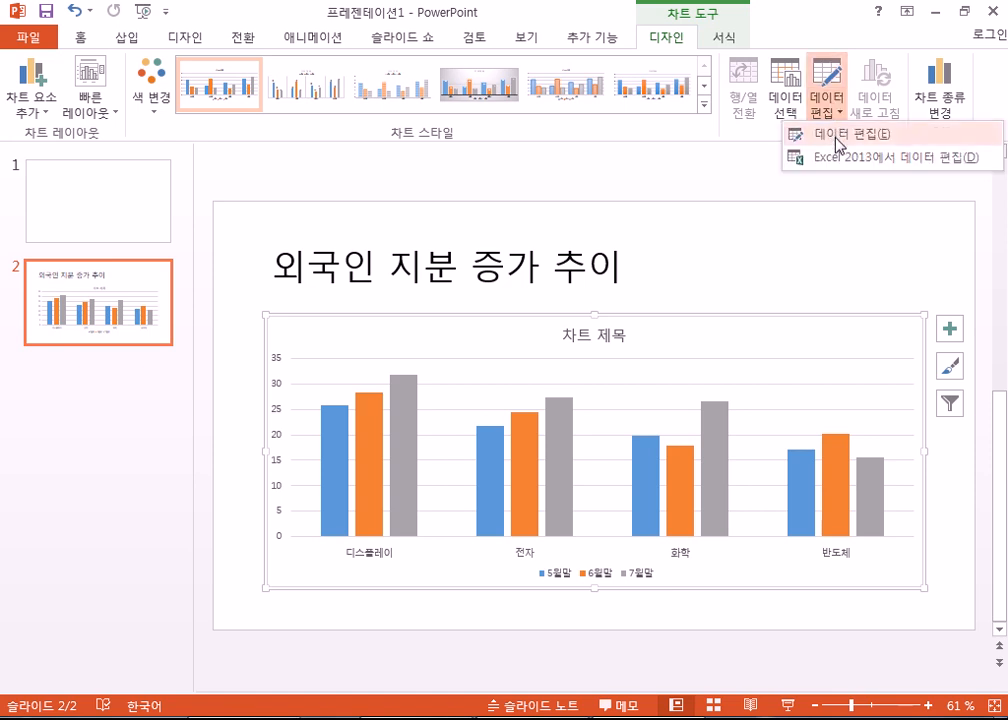
left_click(838, 134)
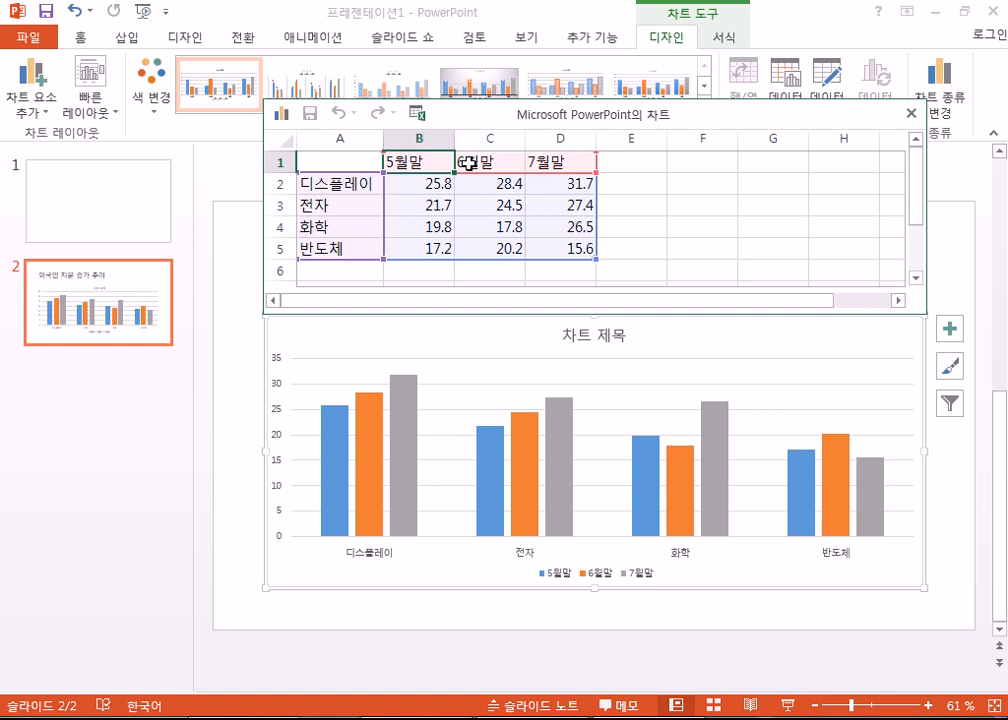
left_click(910, 113)
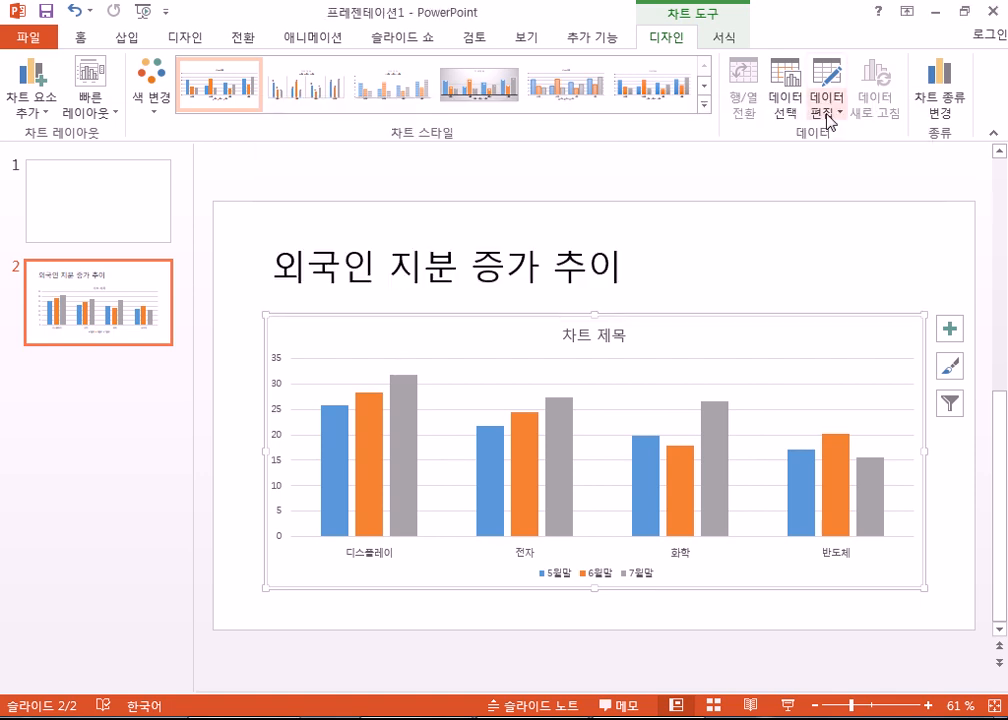
left_click(829, 124)
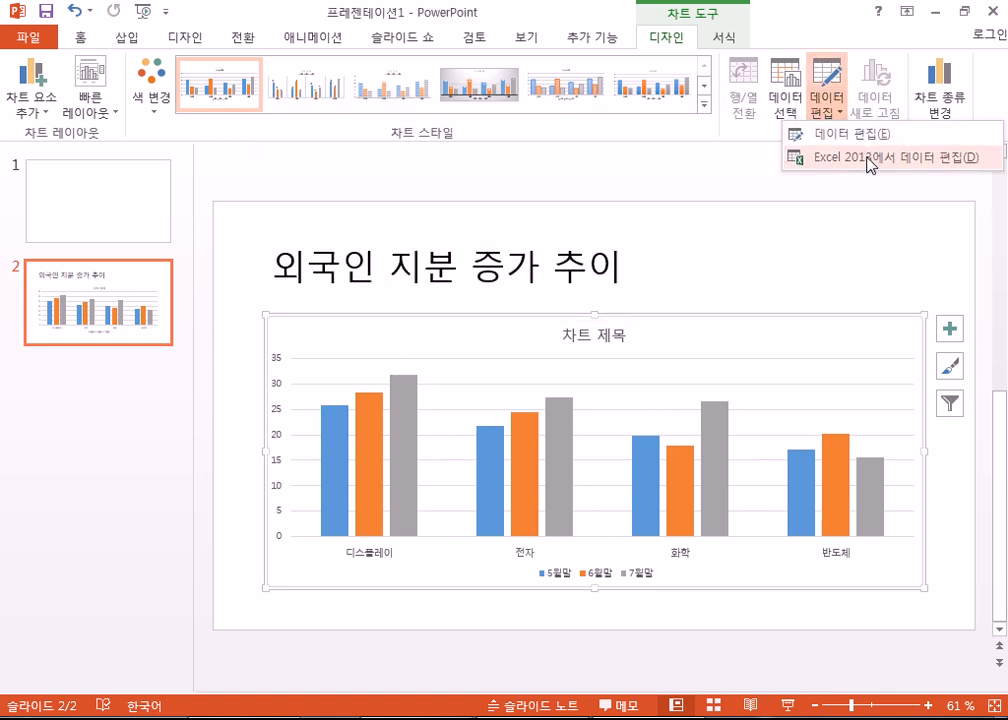
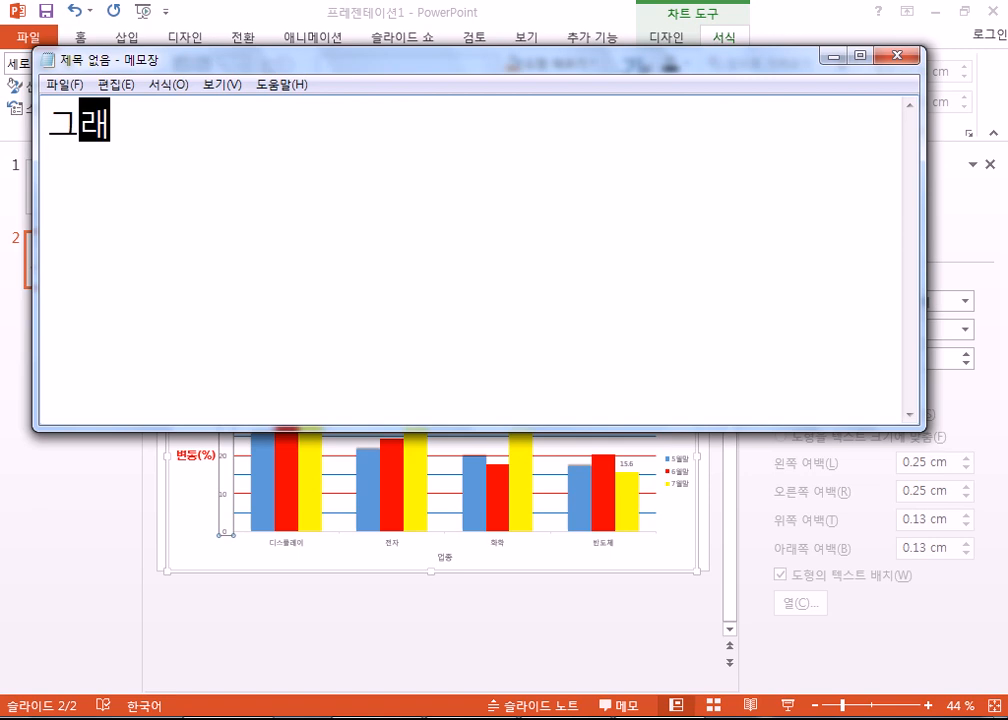
Complete the first line of the Notepad note as "그래프에서 요소의 값이 현저하게 다를 때," and start a new line.
type("요")
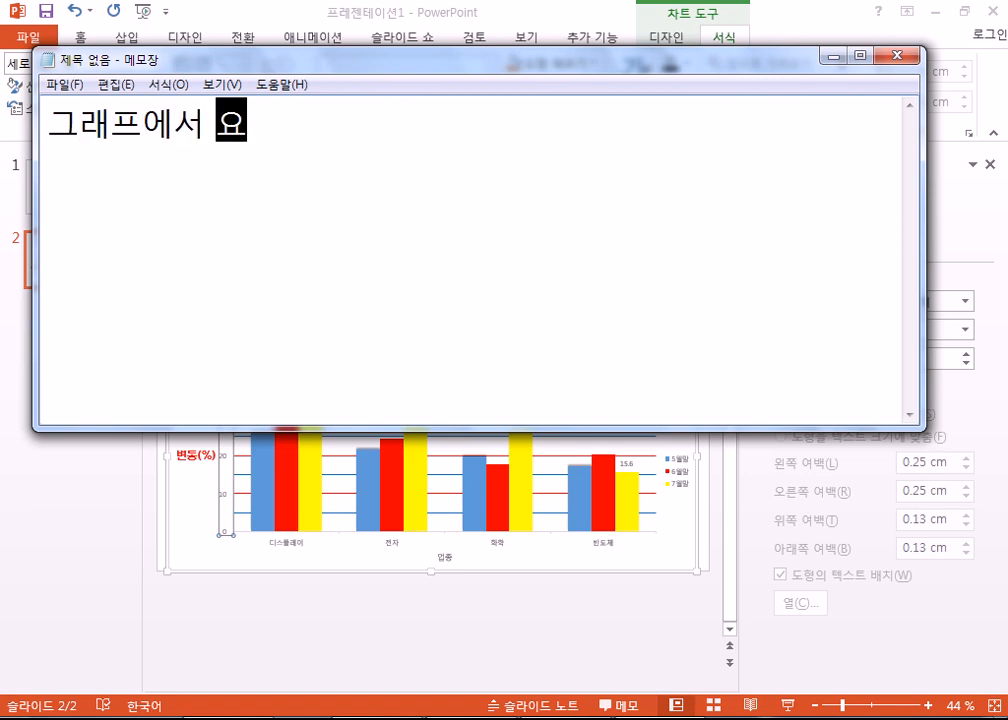
type("소의 값이 현저하게 ㄷ")
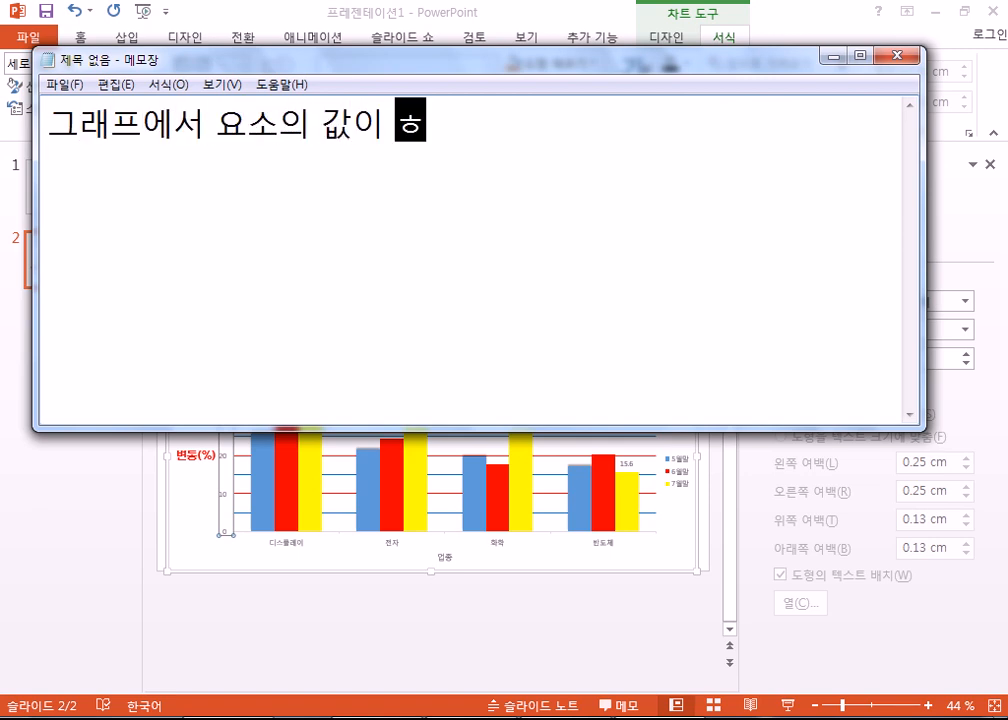
type("ㅏ를 때")
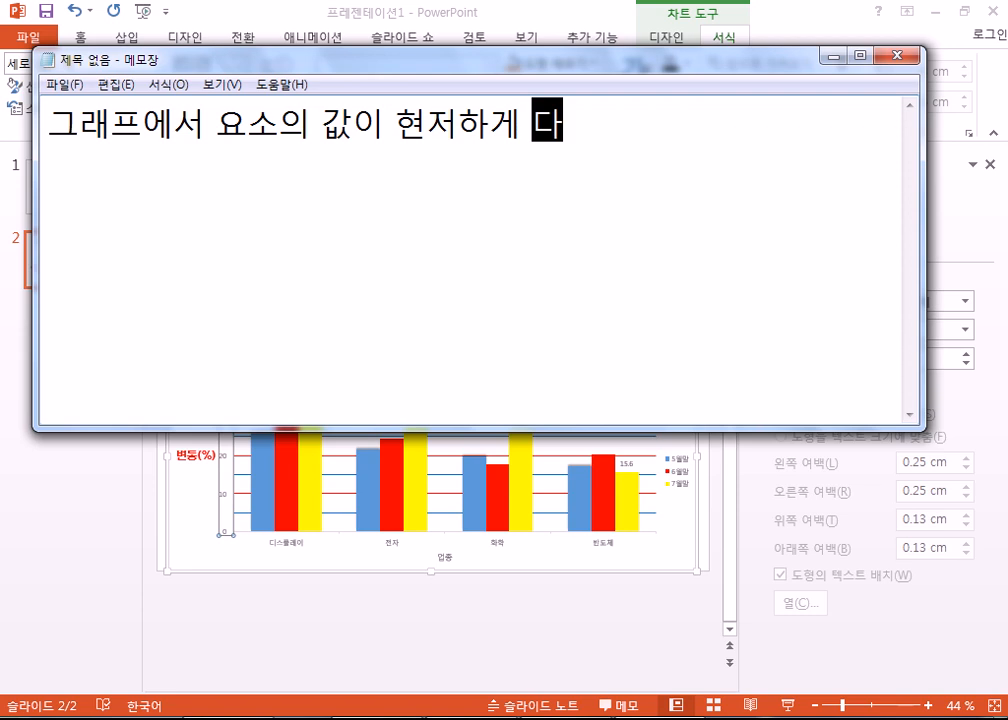
type(",")
key("Return")
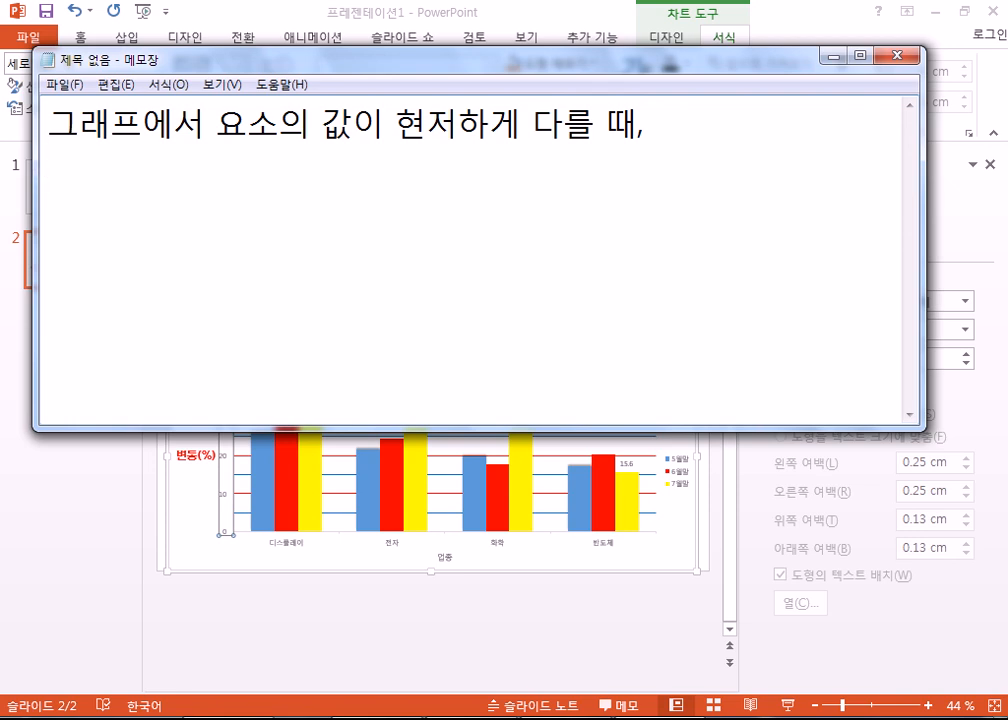
Add the second line "시험성적은 무관" to the note.
type("시험성ㅈ")
type("적은 무관")
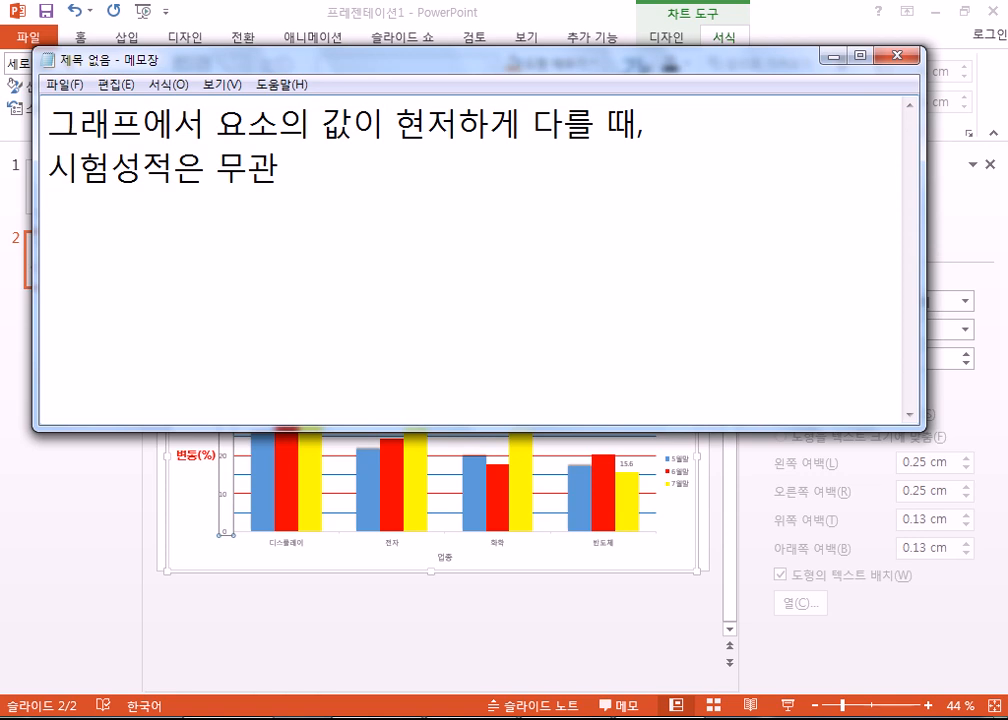
key("Return")
Write the third line of the note as "직급의 인원수와 평균 급여액을 그래프로 표시".
type("직급")
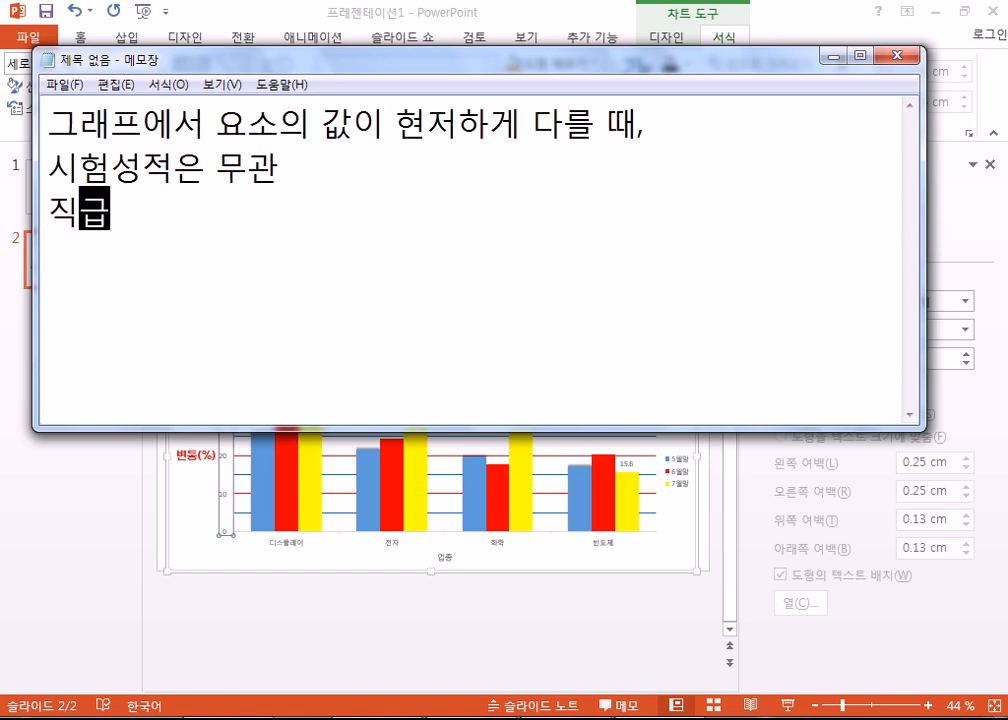
key("Return")
type("의 ")
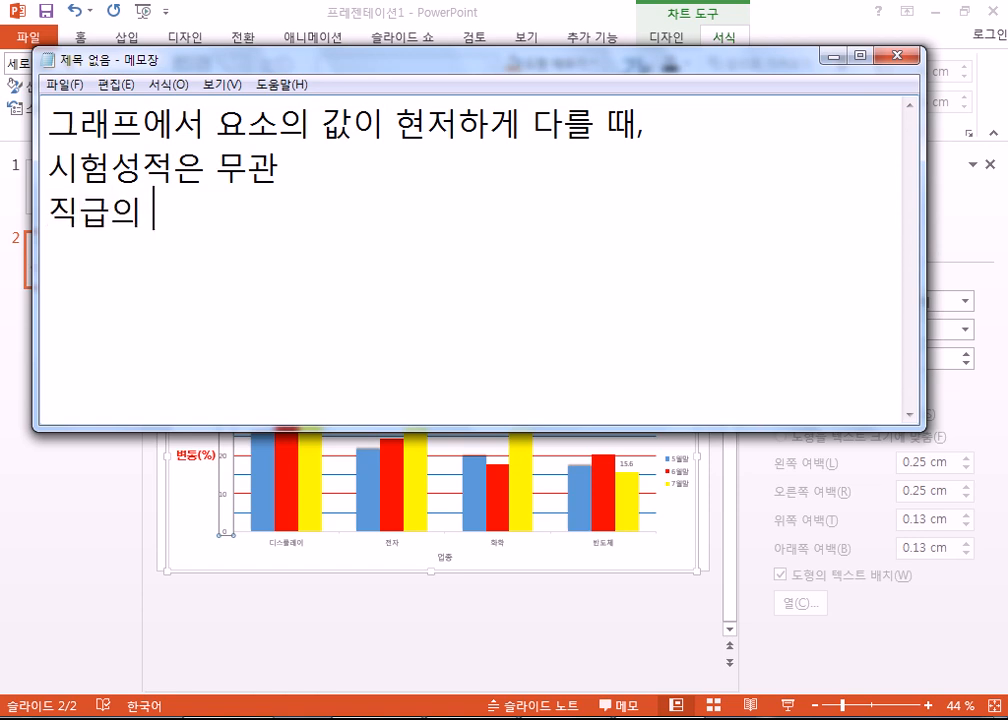
type("잉ㅇ")
key("BackSpace")
key("BackSpace")
type("이ㄴ원수와 ")
type("평균 급여")
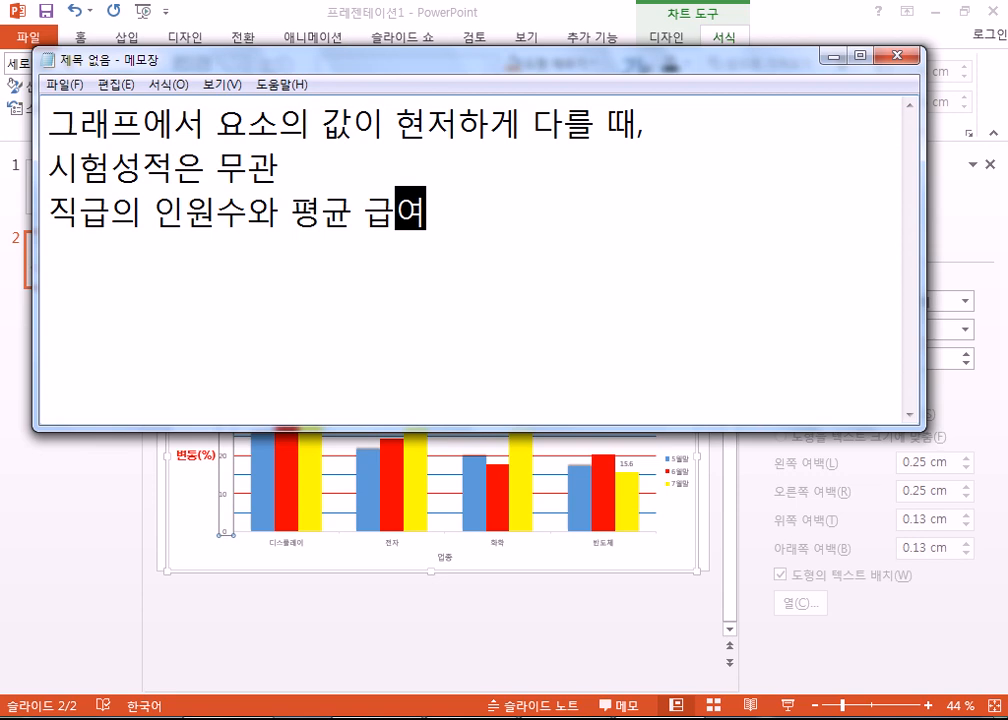
type("액을 ")
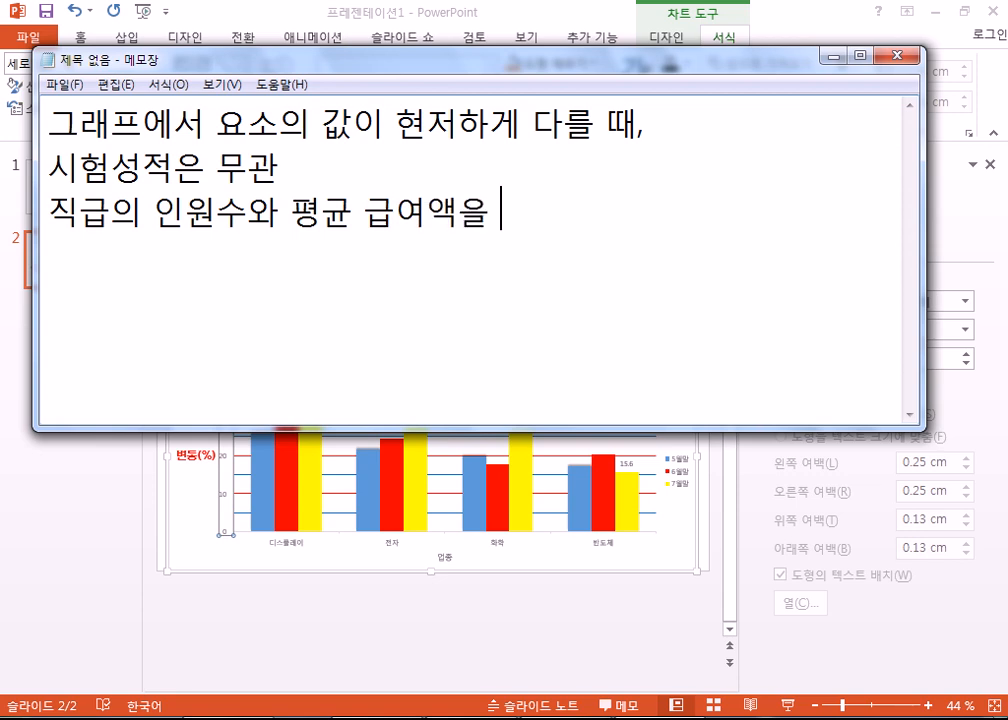
type("그래프로")
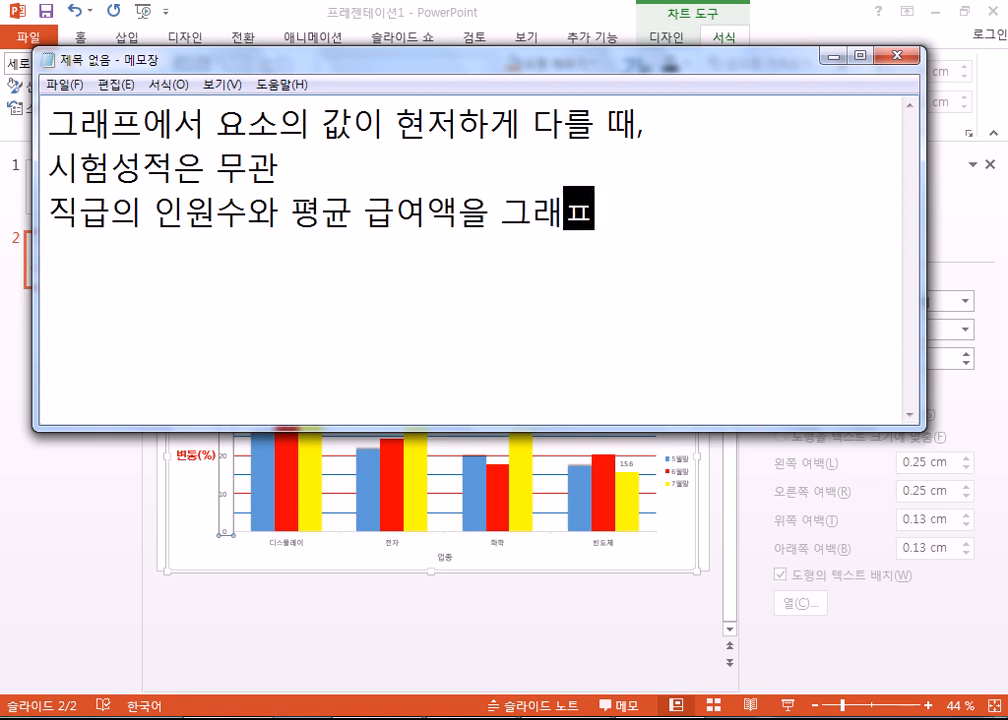
type(" 표시")
key("Return")
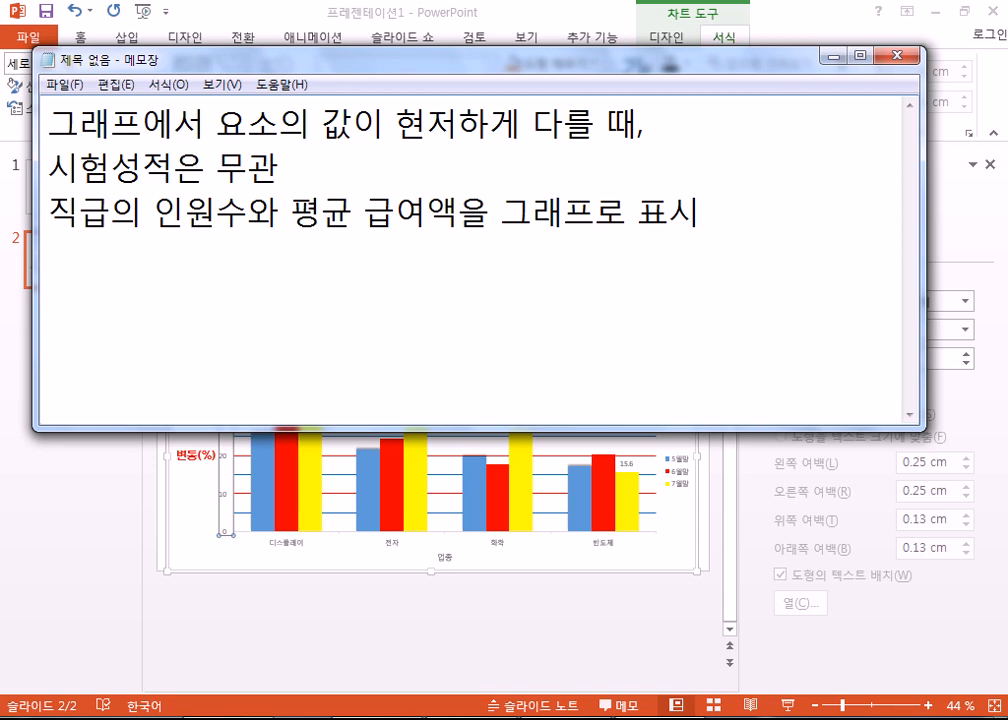
Begin a fourth line directly below with "이럴 때에는 값이 서로 다르기 때문에".
key("Return")
left_click(240, 220)
key("End")
key("Return")
type("이럴 때ㅑ")
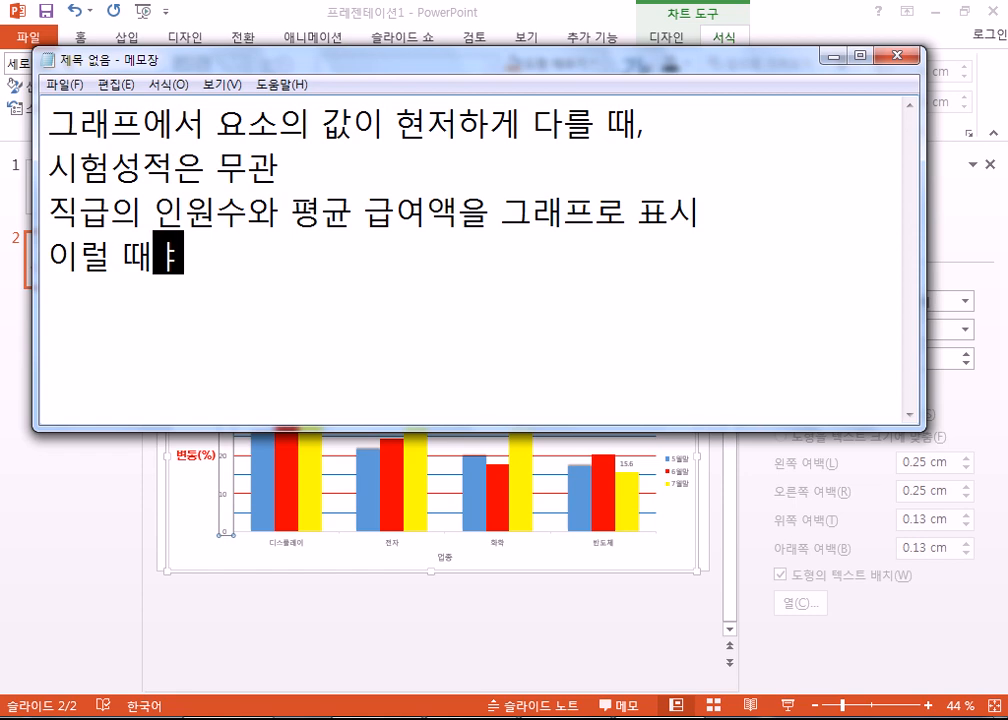
key("BackSpace")
type("에는 ")
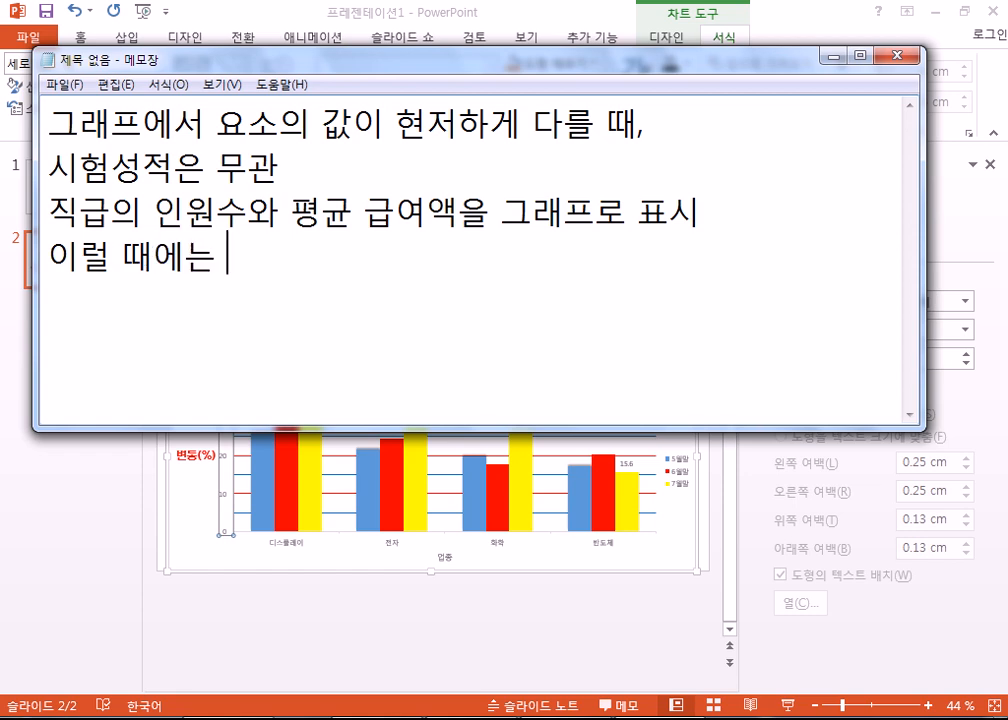
type("갑ㅅ이 서로 ")
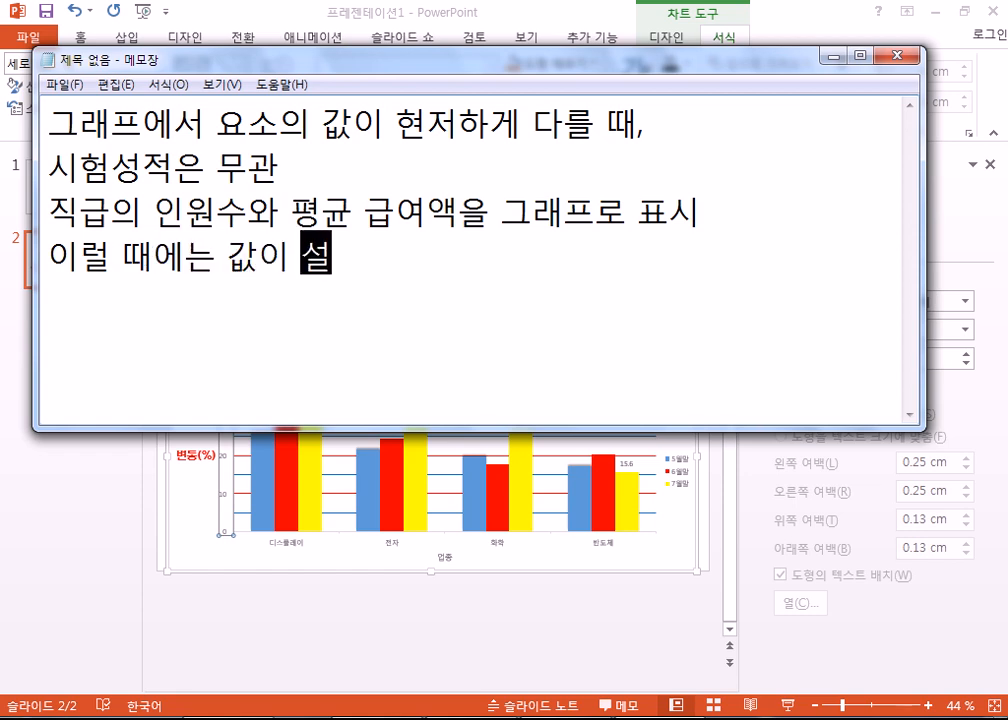
type("다르")
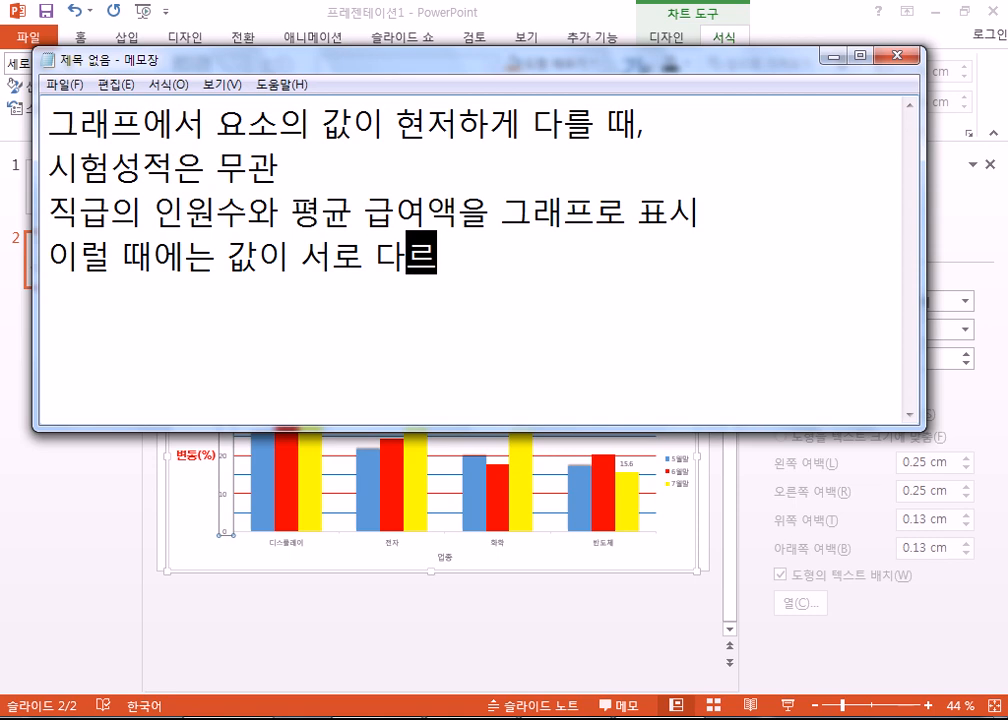
type("기 때문에 ")
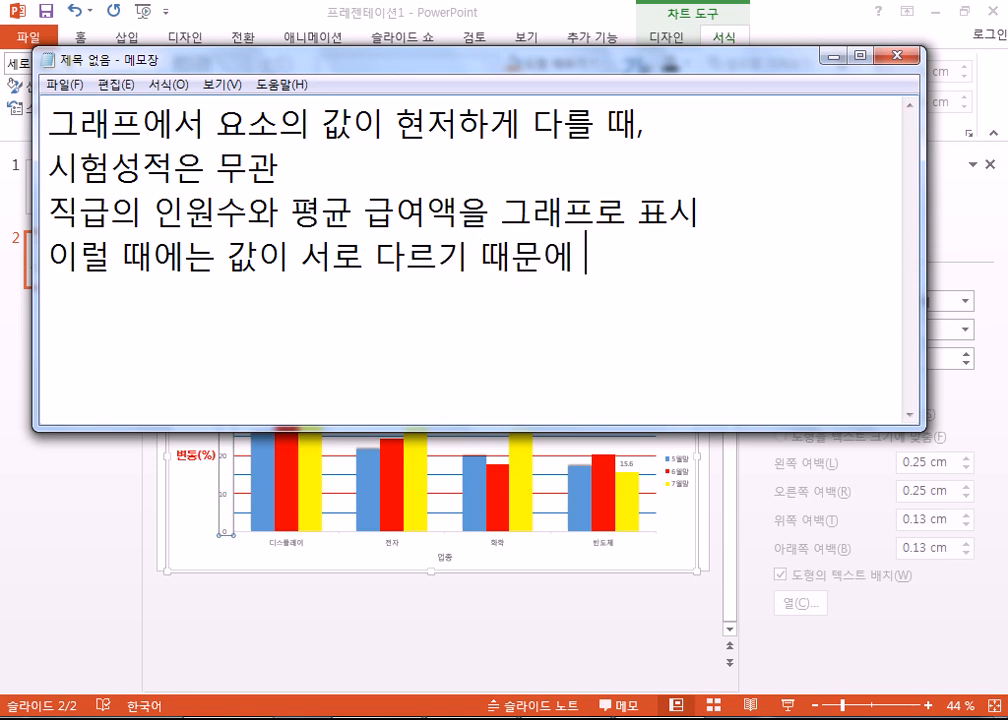
Continue the fourth line of the note with "어느 항목을 보조축으로 보내고, 그 값".
type("어느 항목")
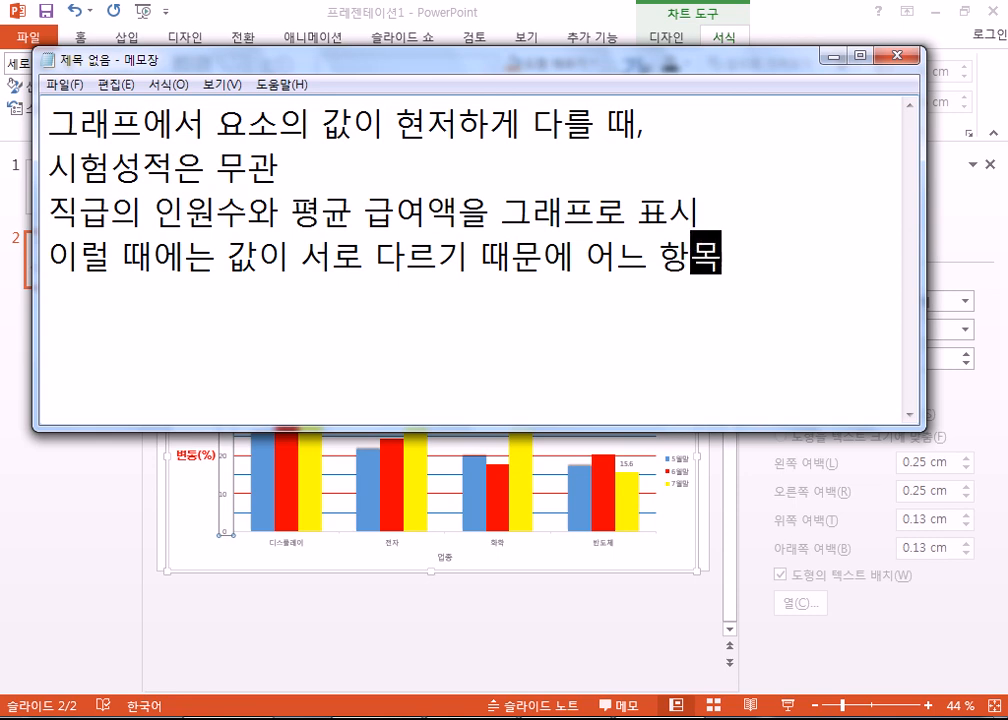
type("을 보조축ㅇ")
type("으로 보내고")
type(", 그")
type(" 값")
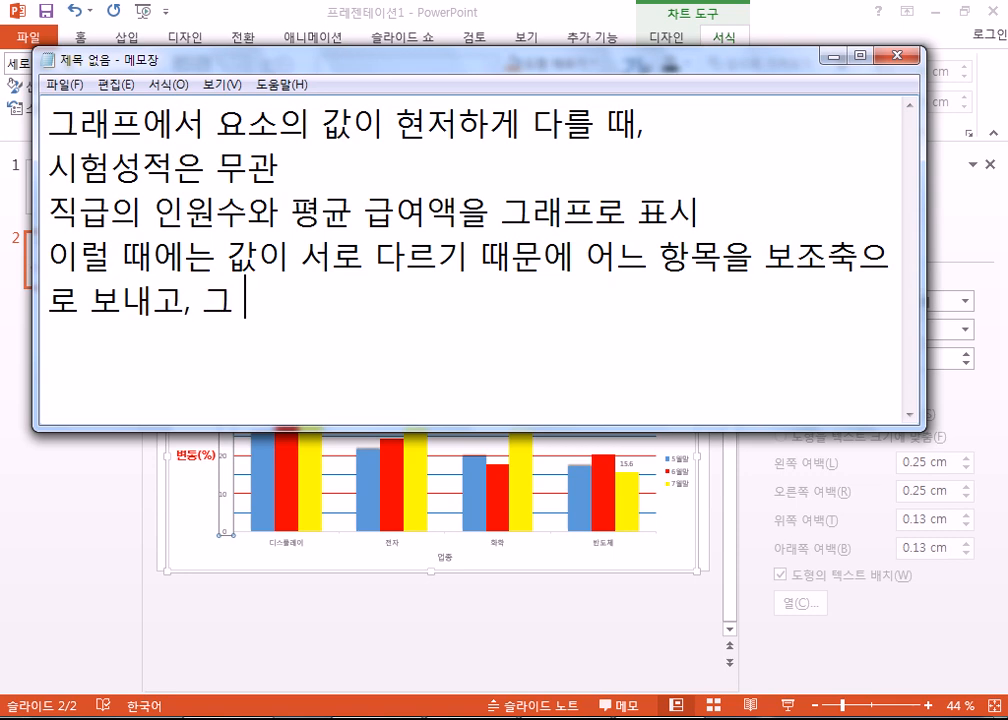
Finish the note's sentence with "에 대해서 다른 그래프형태로 보여주는 것이?" and start a new line.
type("에 대해서 다르")
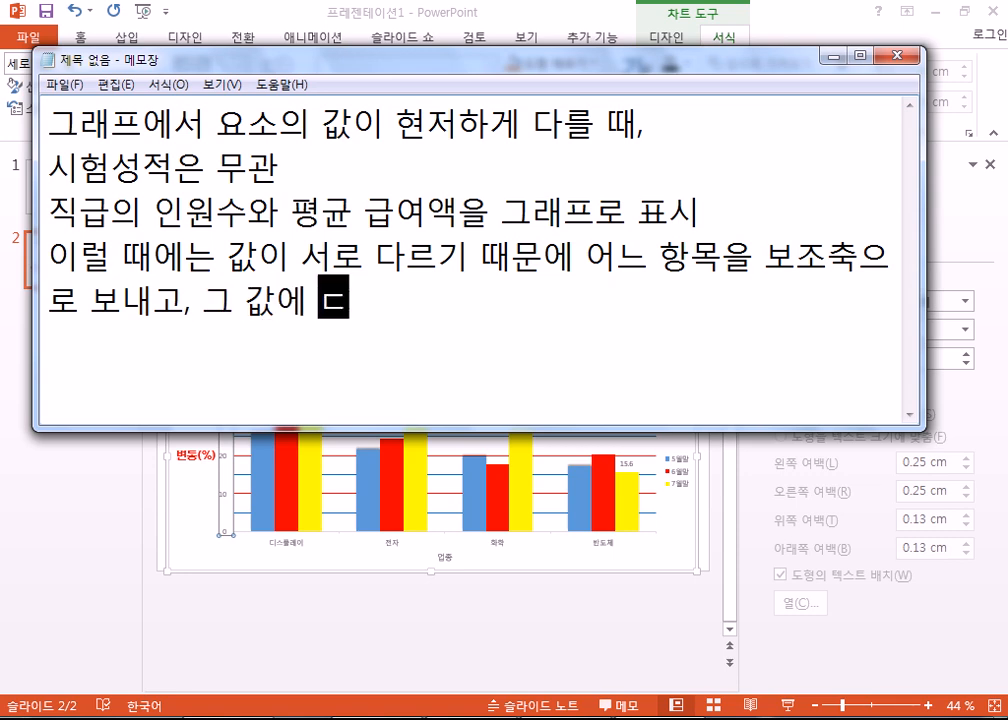
type("ㄴ 그래프")
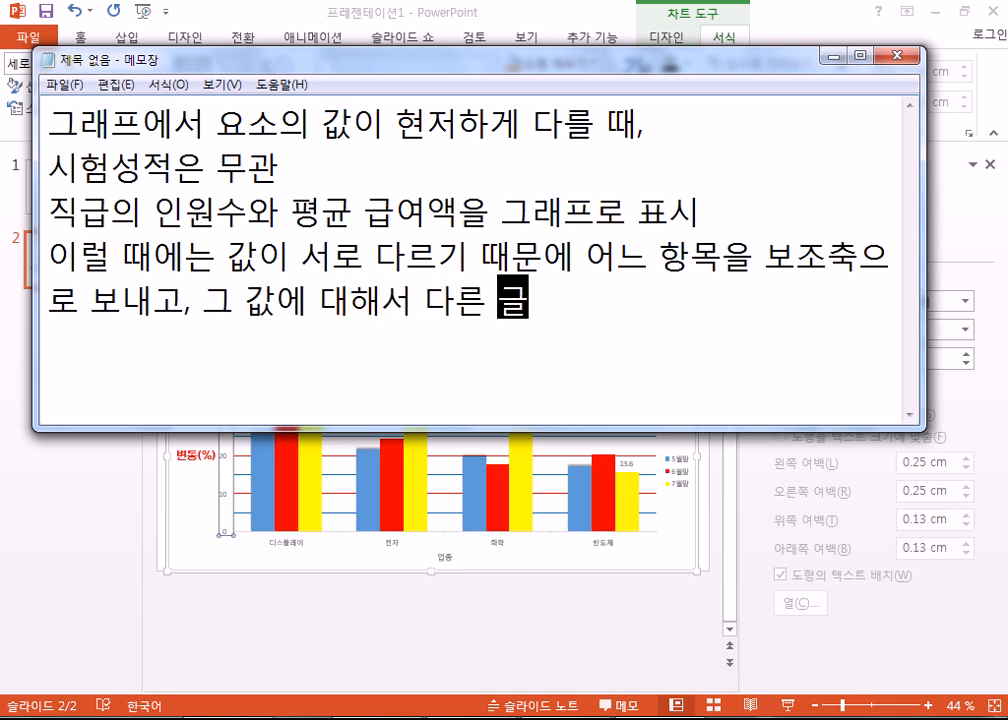
type("형태로 보여")
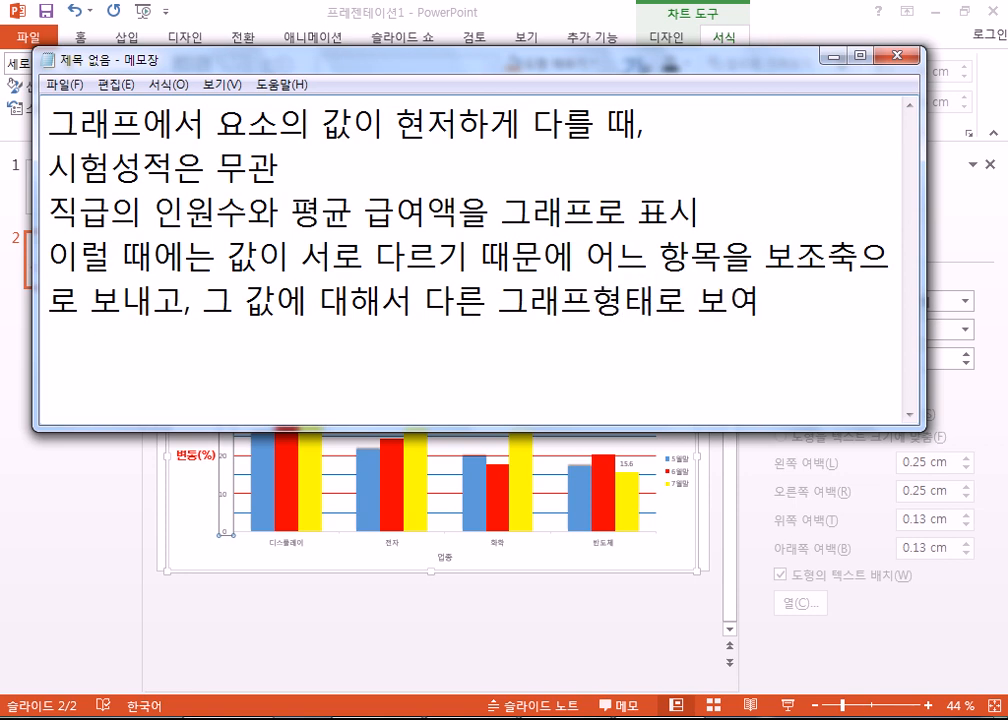
type("주는 것ㅇ")
type("ㅣ?")
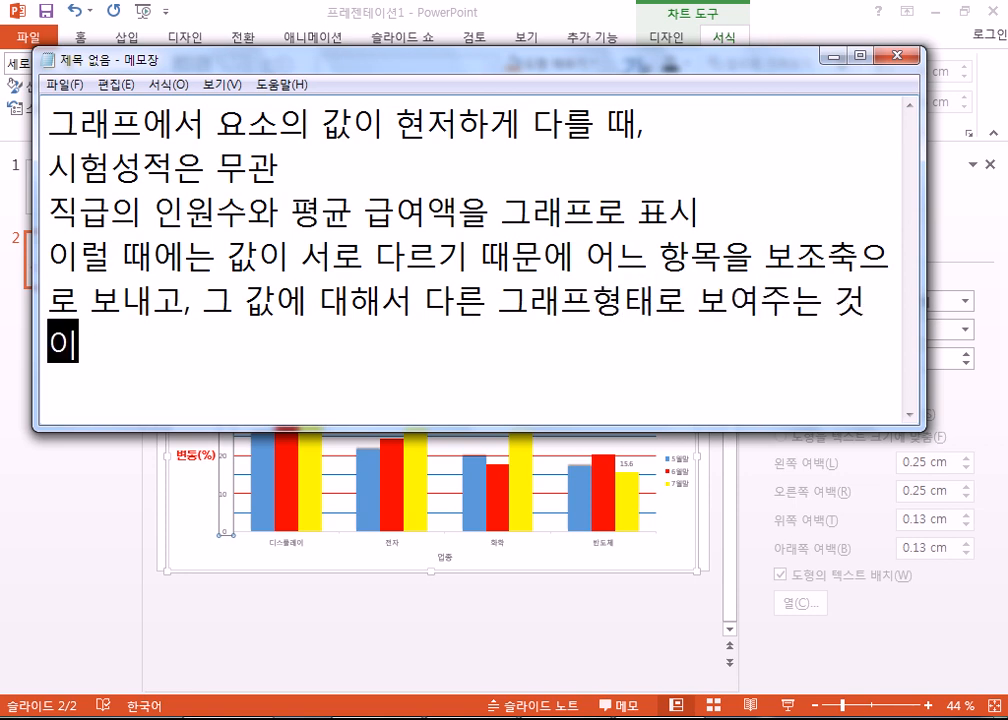
key("Return")
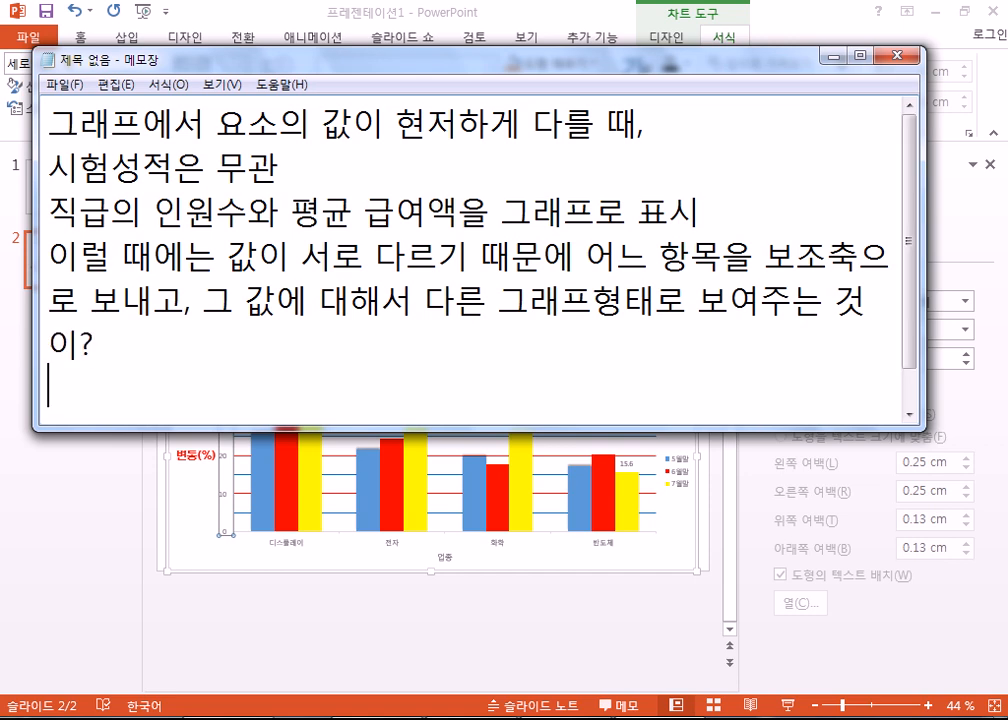
Delete the "이" before the closing question mark so the sentence ends in "것?", keeping an empty line below.
key("BackSpace")
key("Left")
key("Left")
key("Delete")
key("Return")
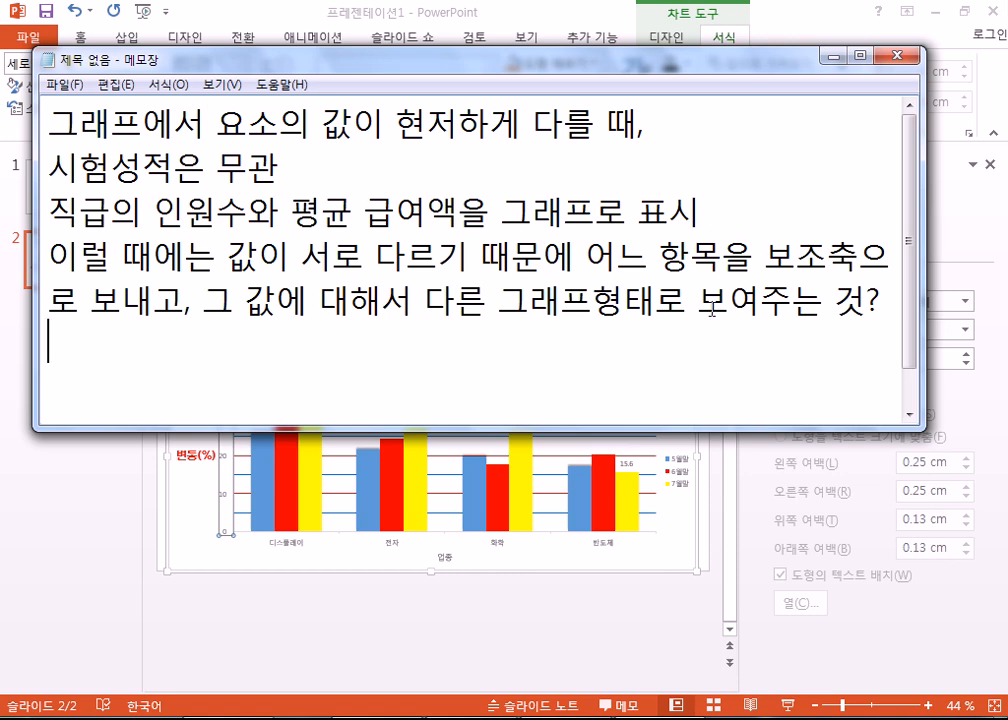
Switch back to PowerPoint and open the chart's data sheet for editing.
left_click(697, 457)
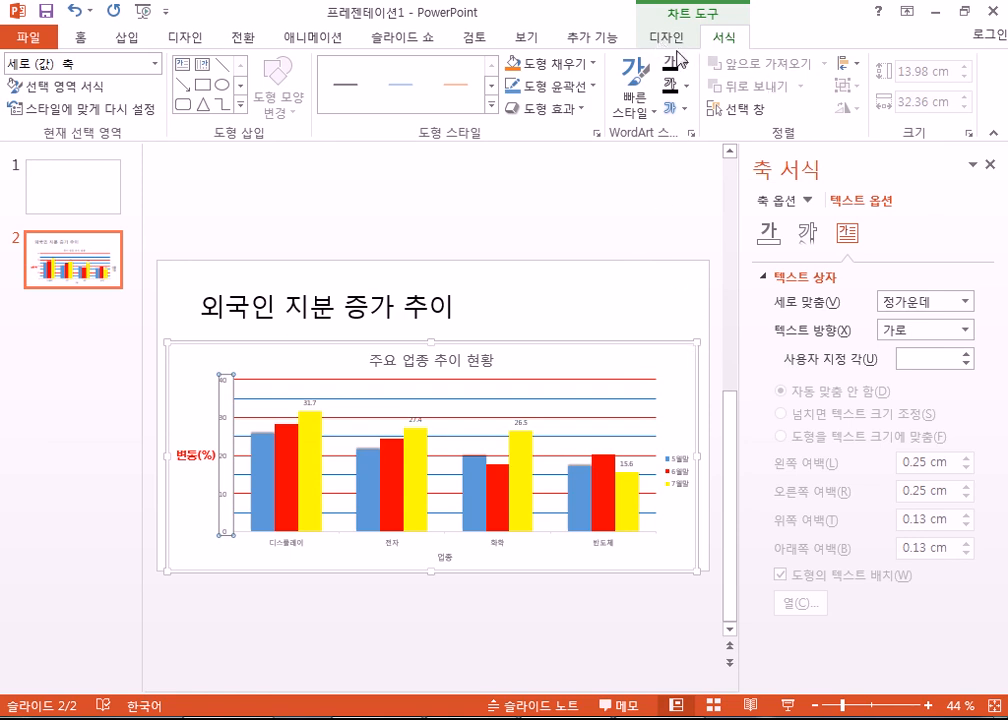
key("alt+Tab")
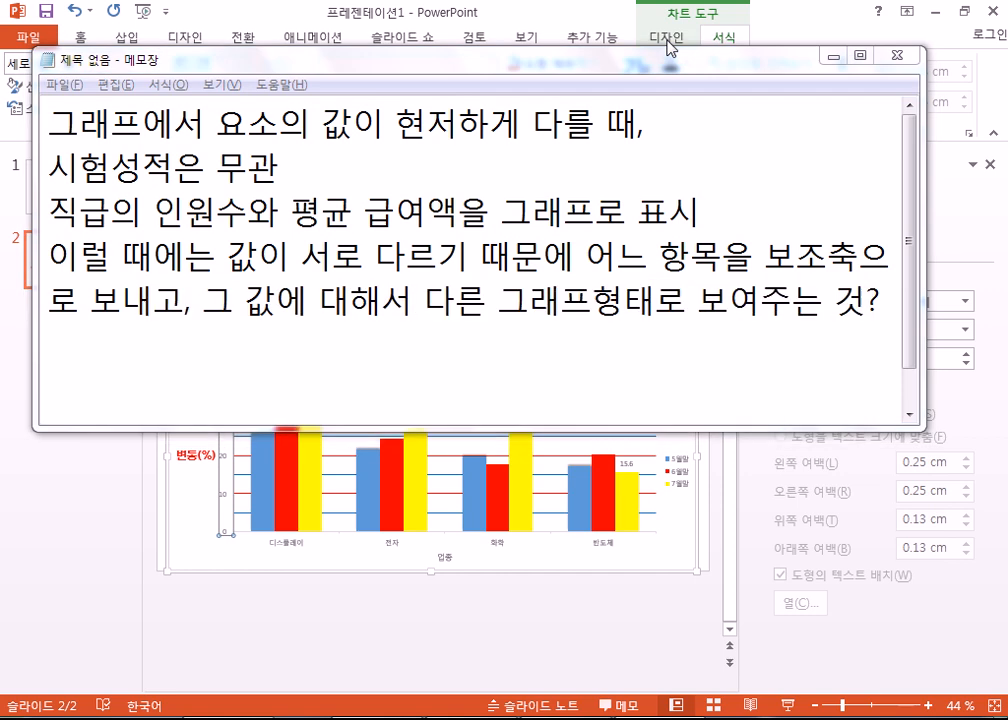
left_click(666, 38)
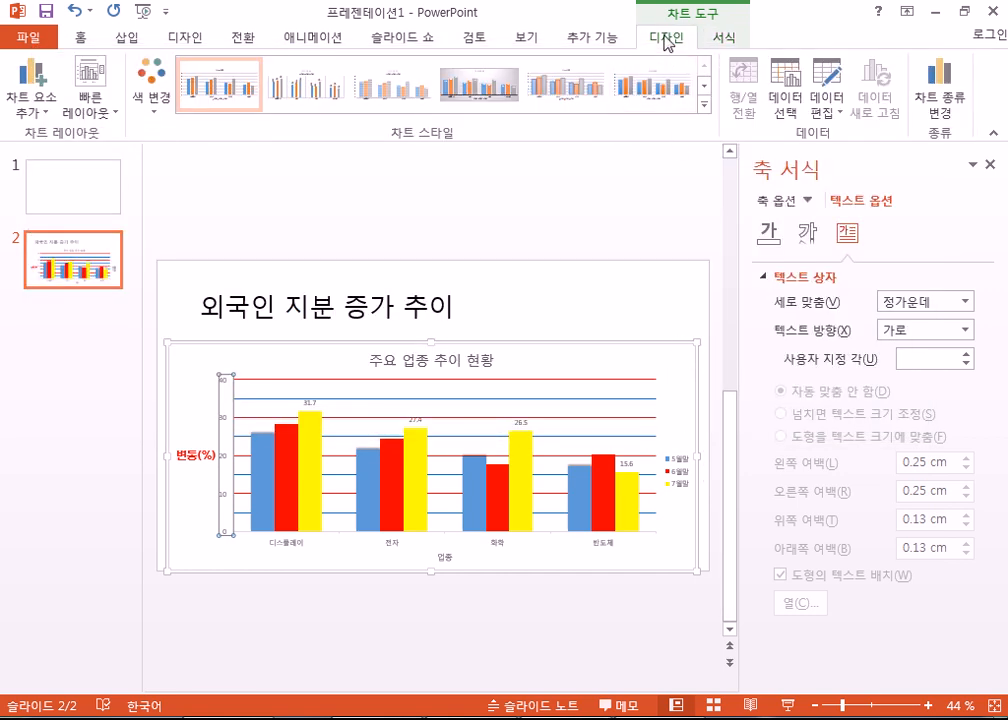
left_click(830, 78)
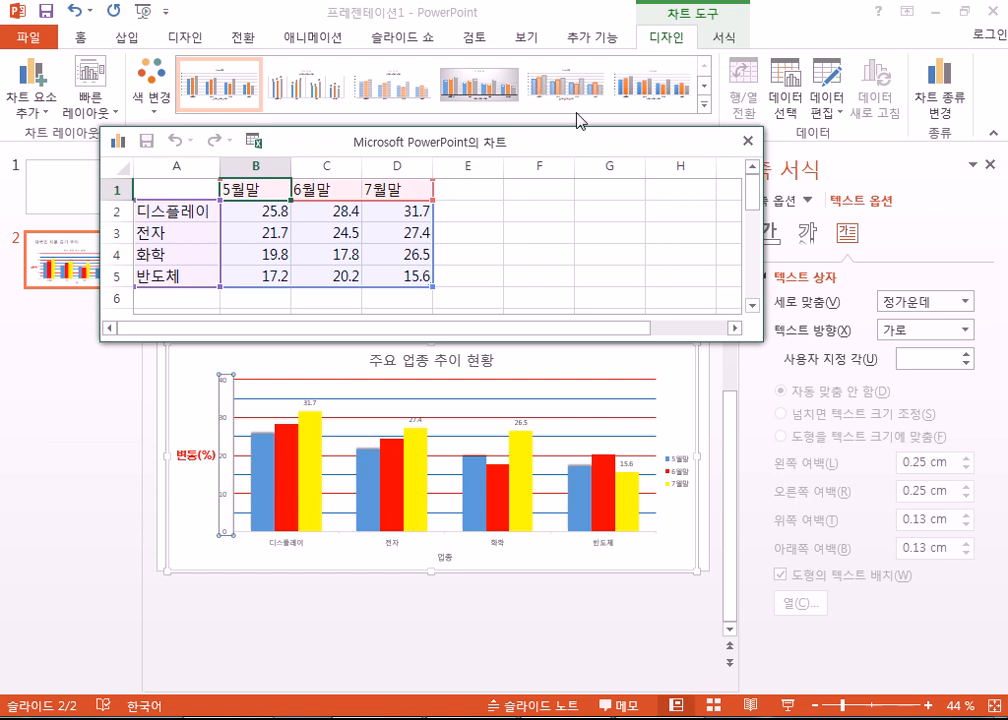
Add a fourth series to the chart data by entering the header "연말" in cell E1.
left_click(462, 190)
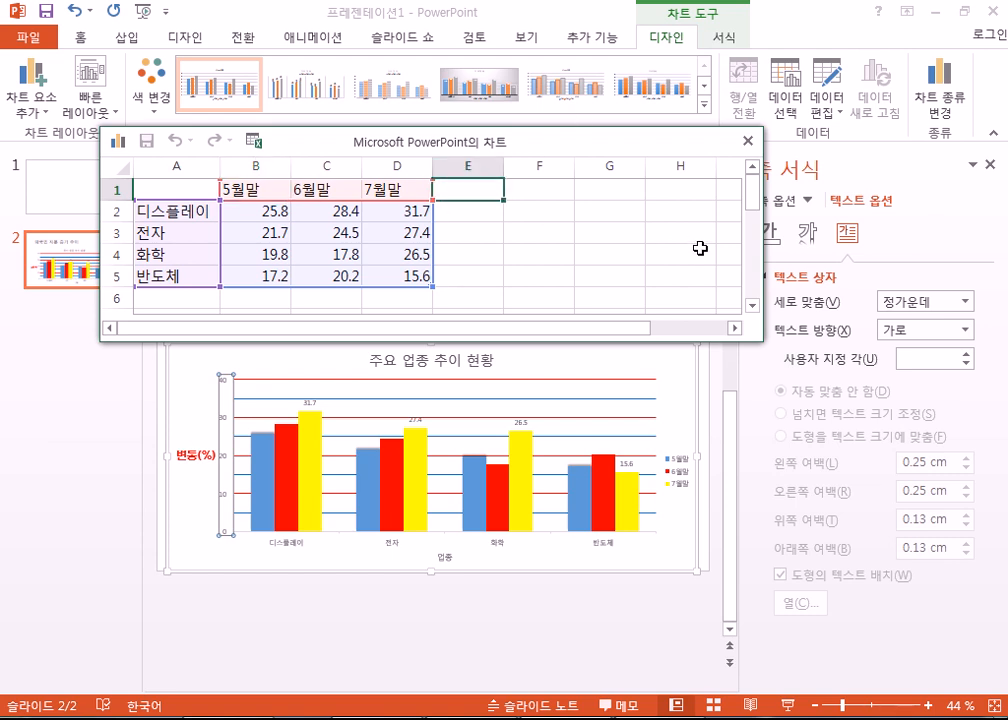
type("dusak")
key("BackSpace")
key("BackSpace")
key("BackSpace")
key("BackSpace")
key("BackSpace")
type("dusakf")
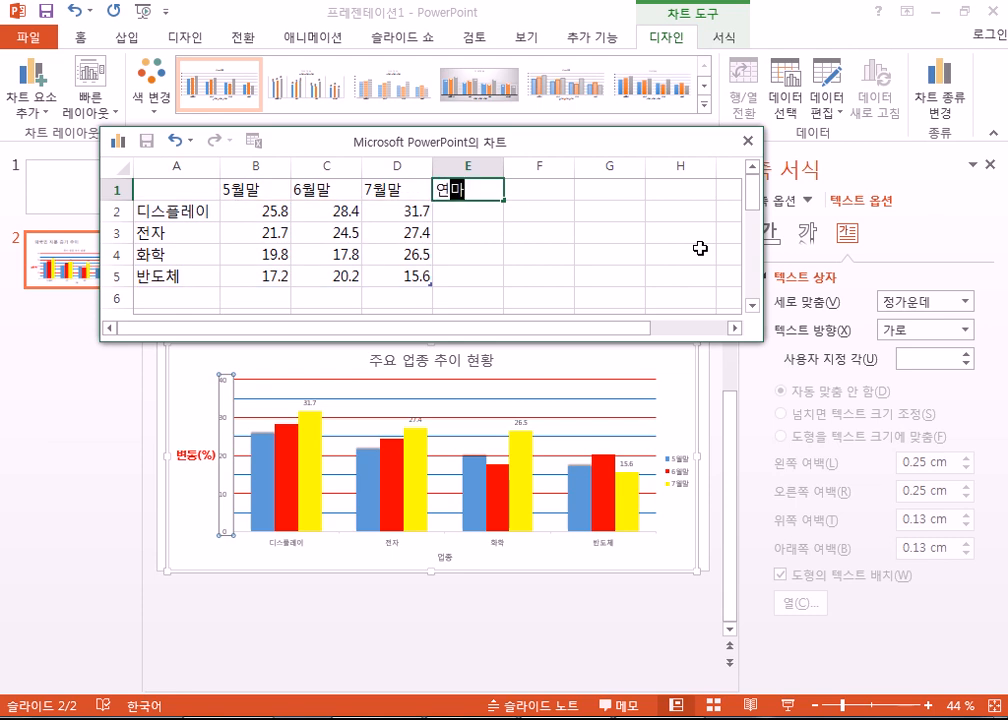
key("Return")
Enter 500, 450, 600 and 700 in cells E2 to E5 and close the data sheet.
type("500")
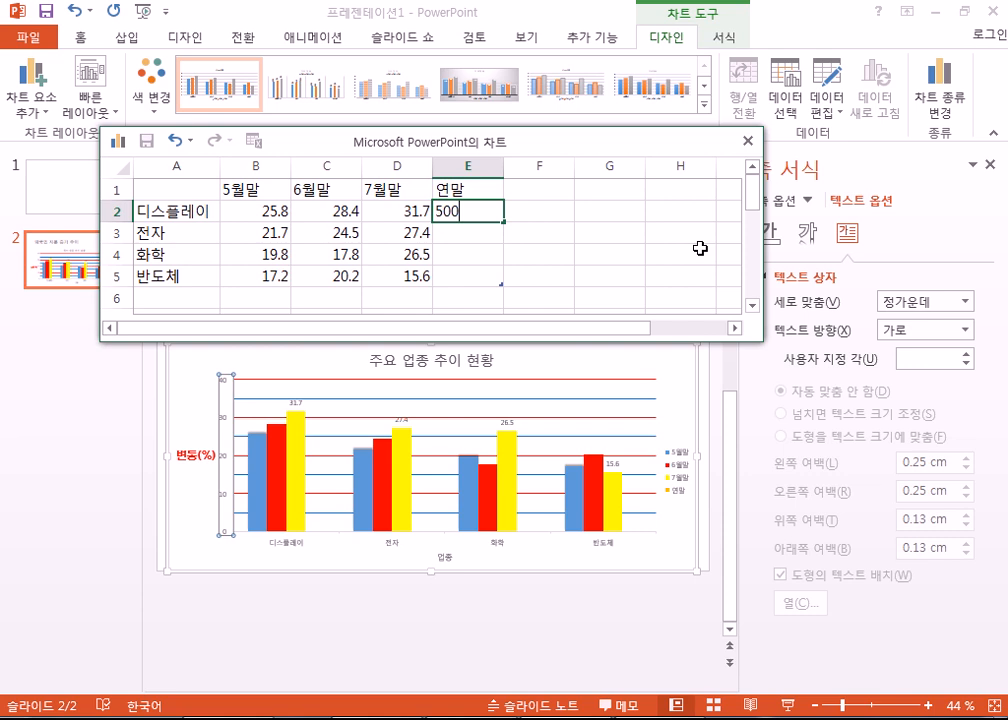
key("Return")
type("450")
key("Return")
type("600")
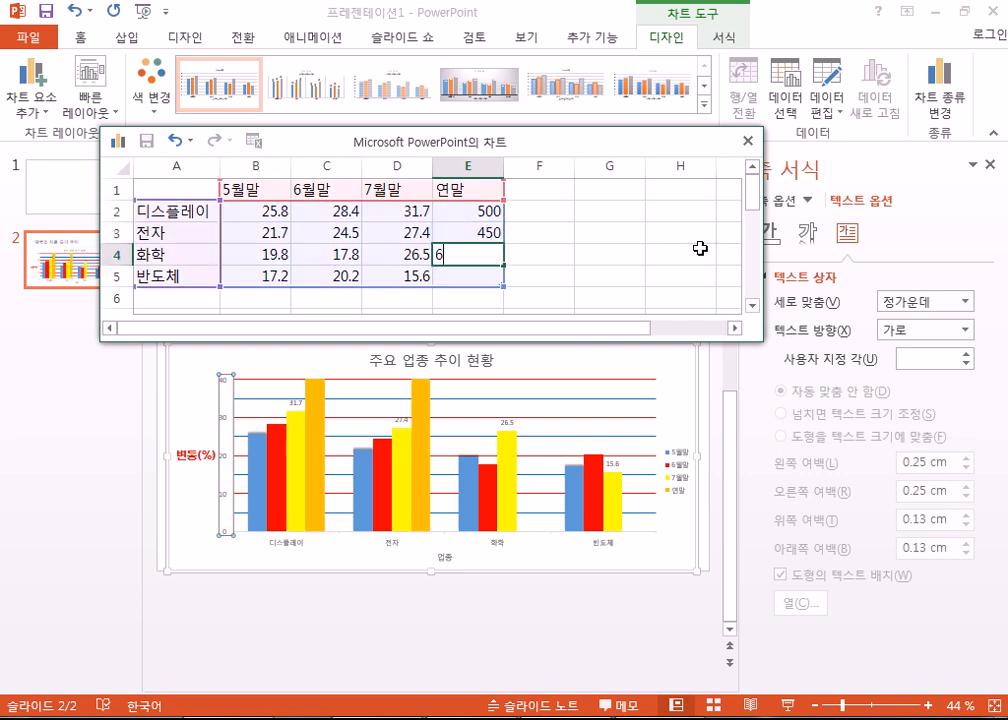
key("Return")
type("700")
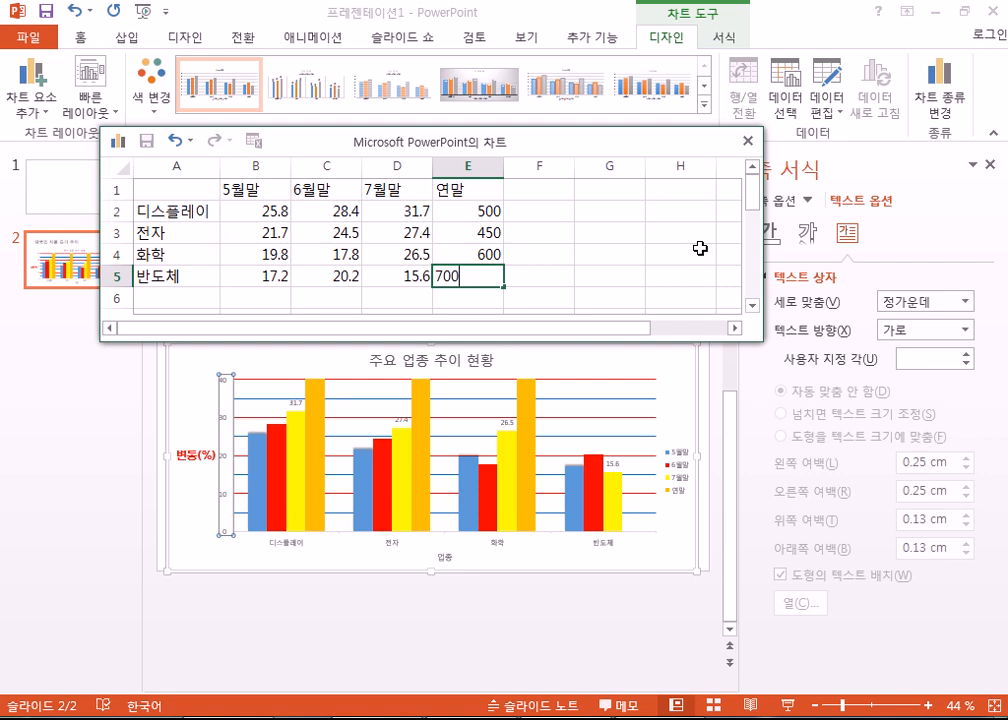
key("Return")
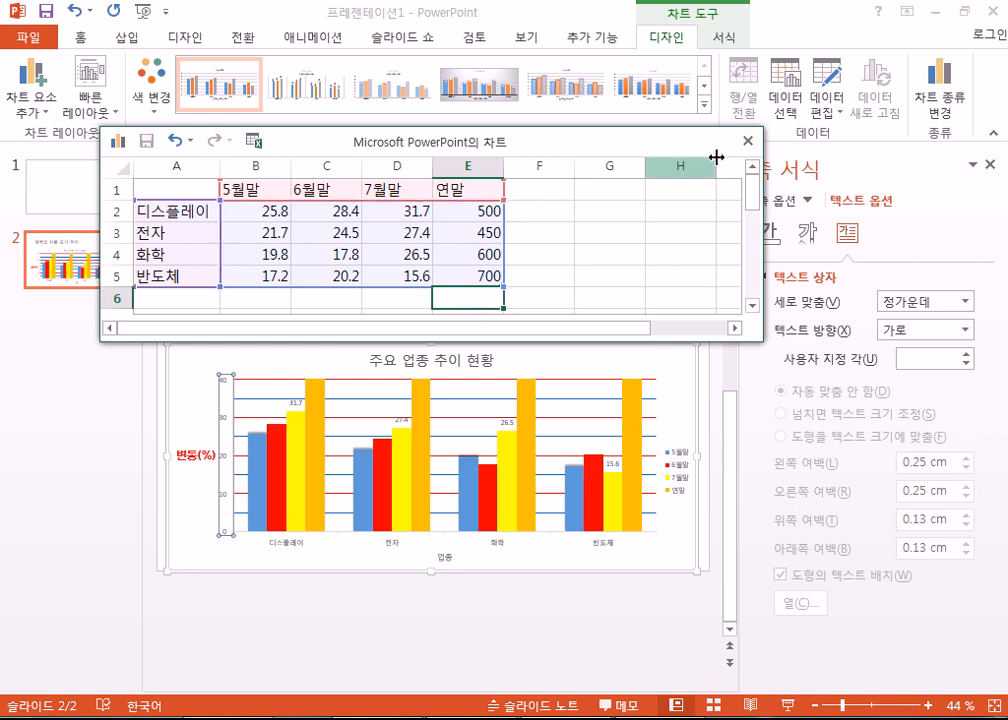
left_click(749, 141)
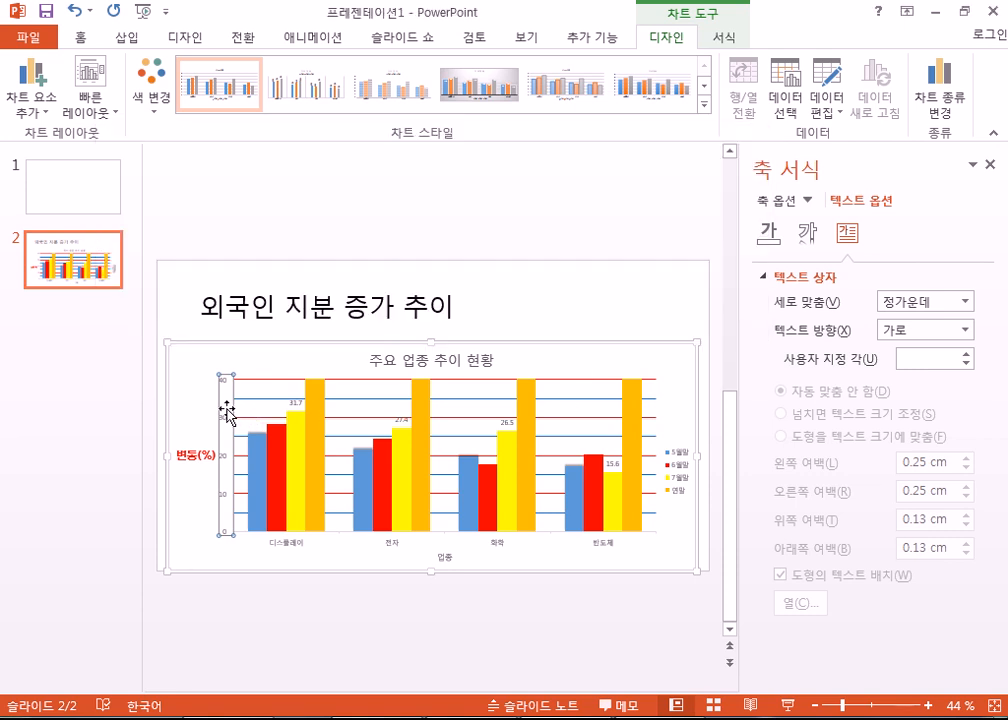
Reset the vertical value axis's maximum bound to automatic.
left_click(774, 203)
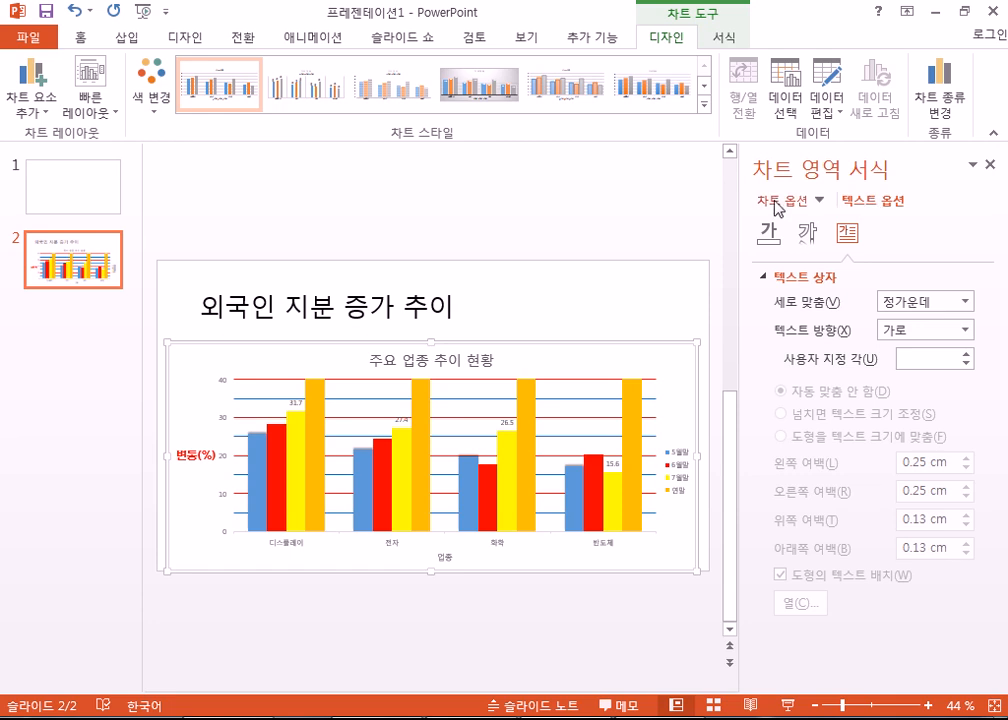
left_click(848, 234)
left_click(224, 420)
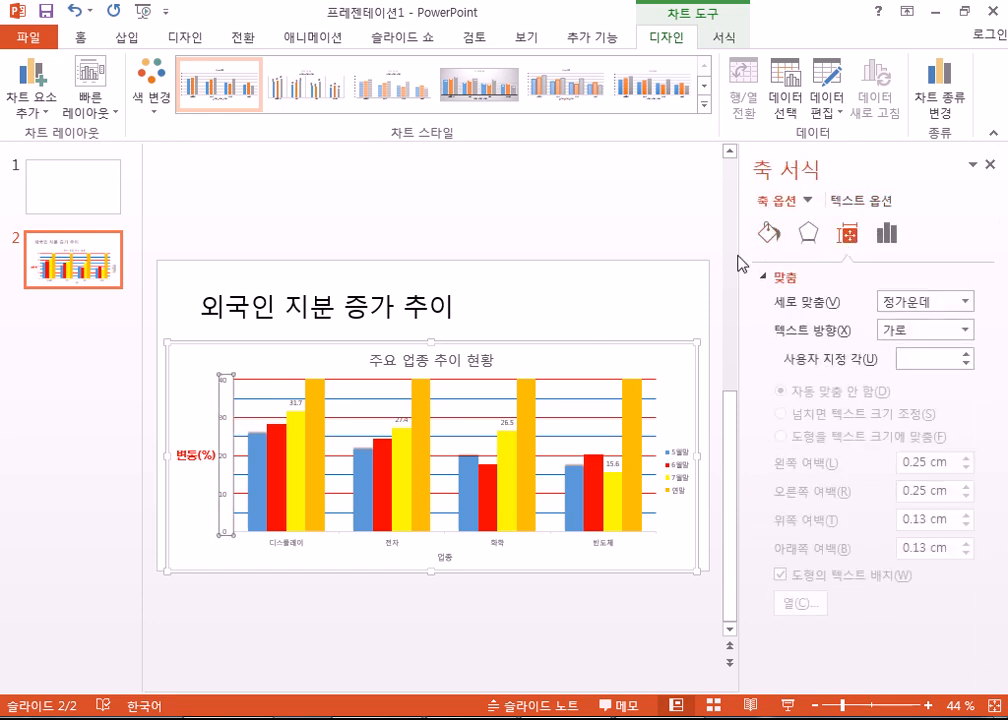
left_click(888, 240)
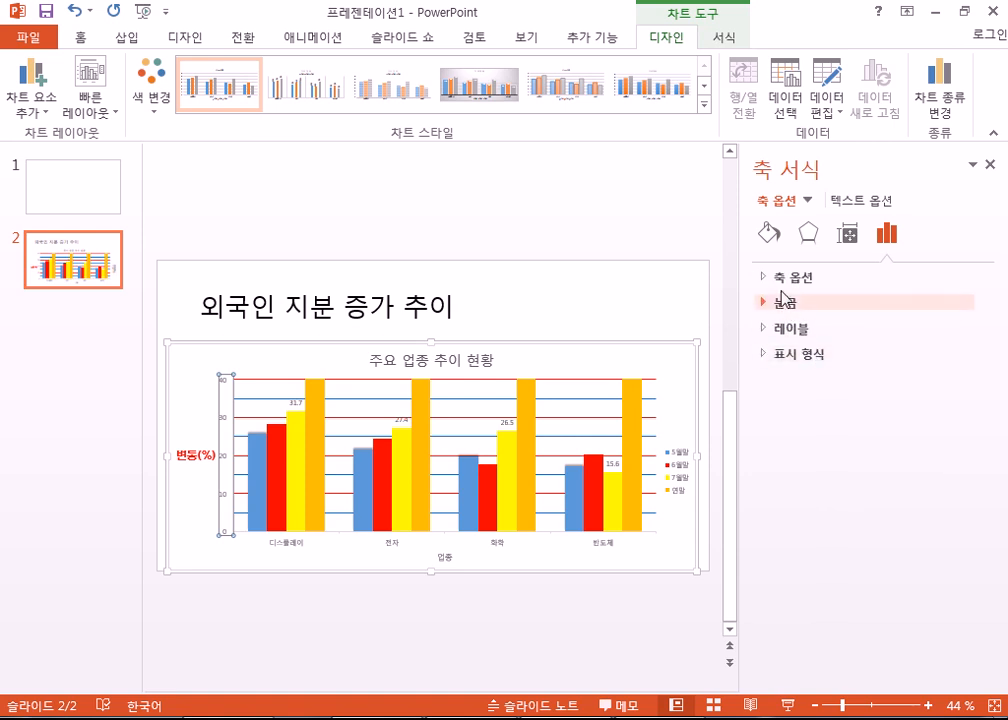
left_click(772, 282)
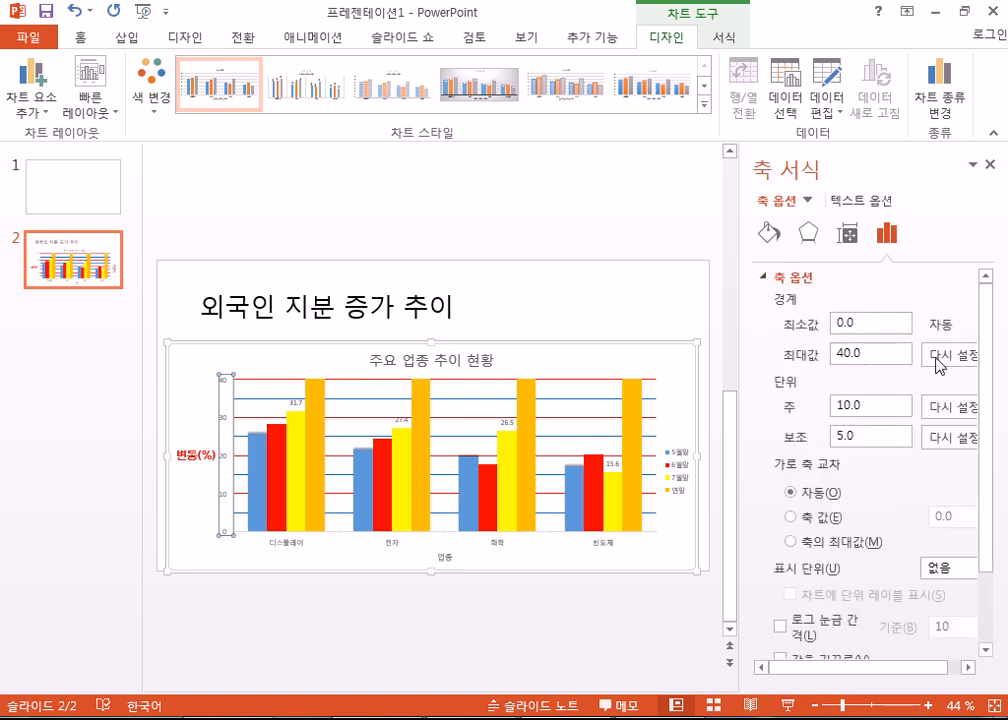
left_click(948, 358)
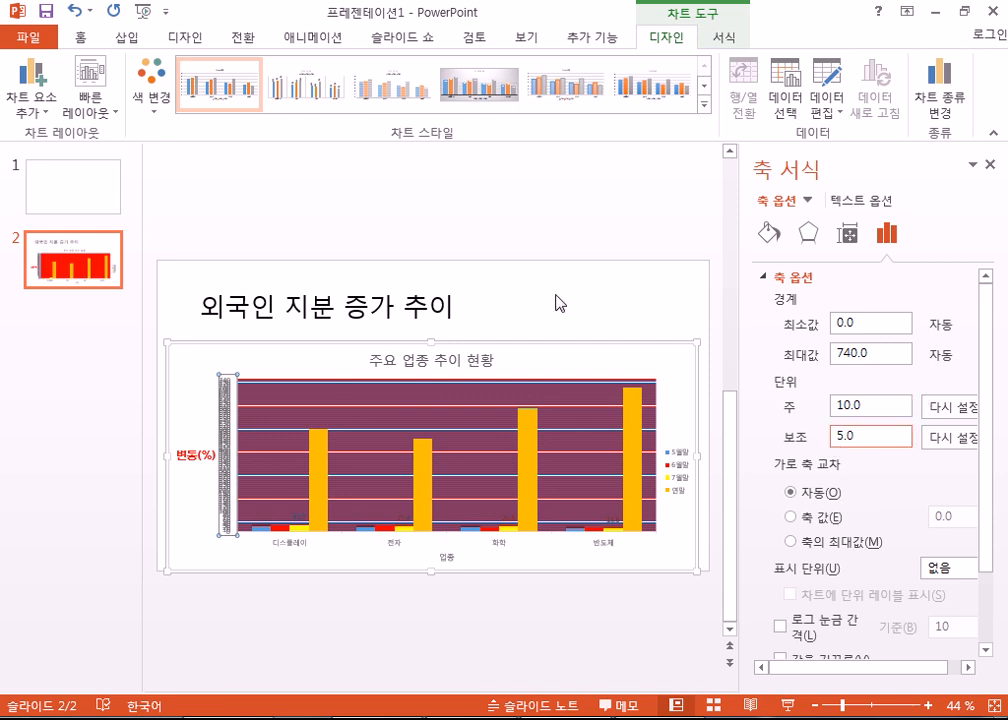
left_click(47, 102)
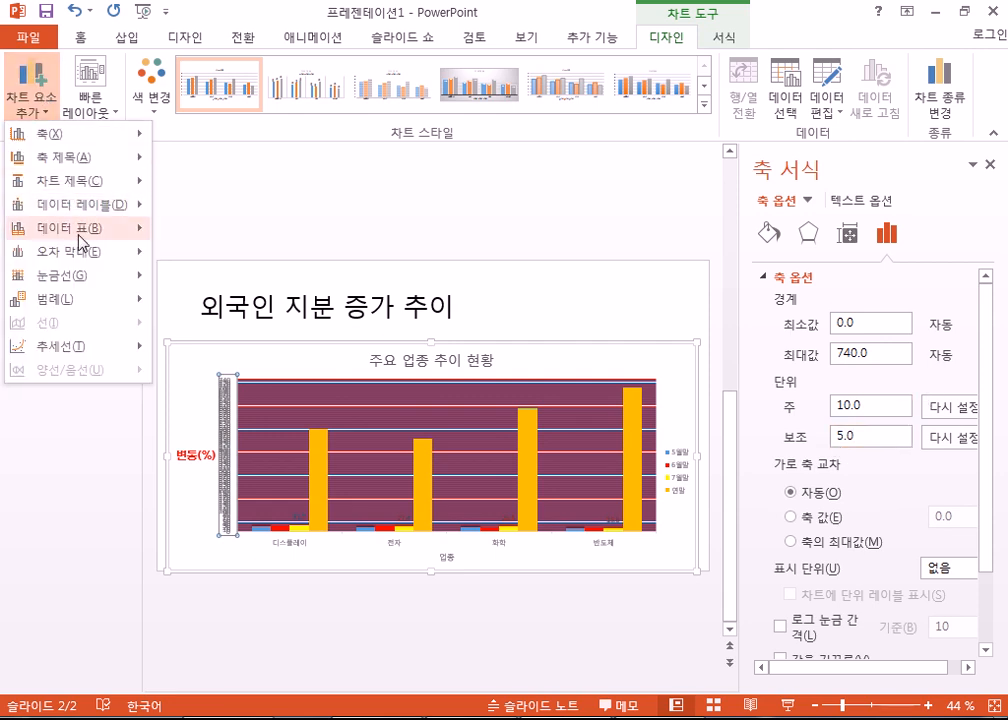
mouse_move(85, 245)
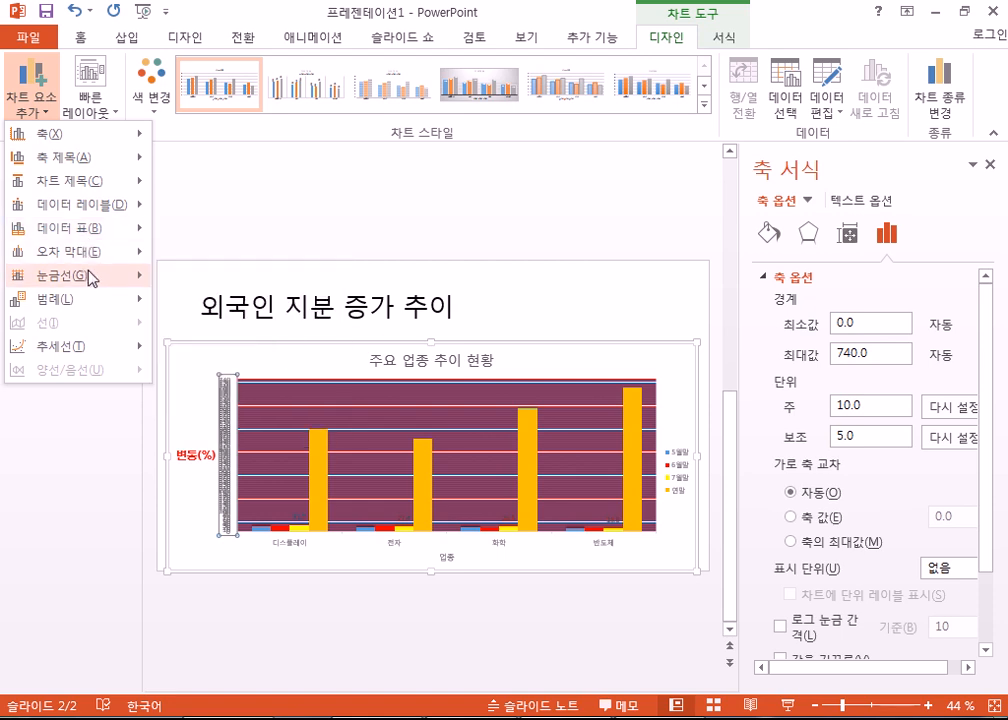
mouse_move(80, 275)
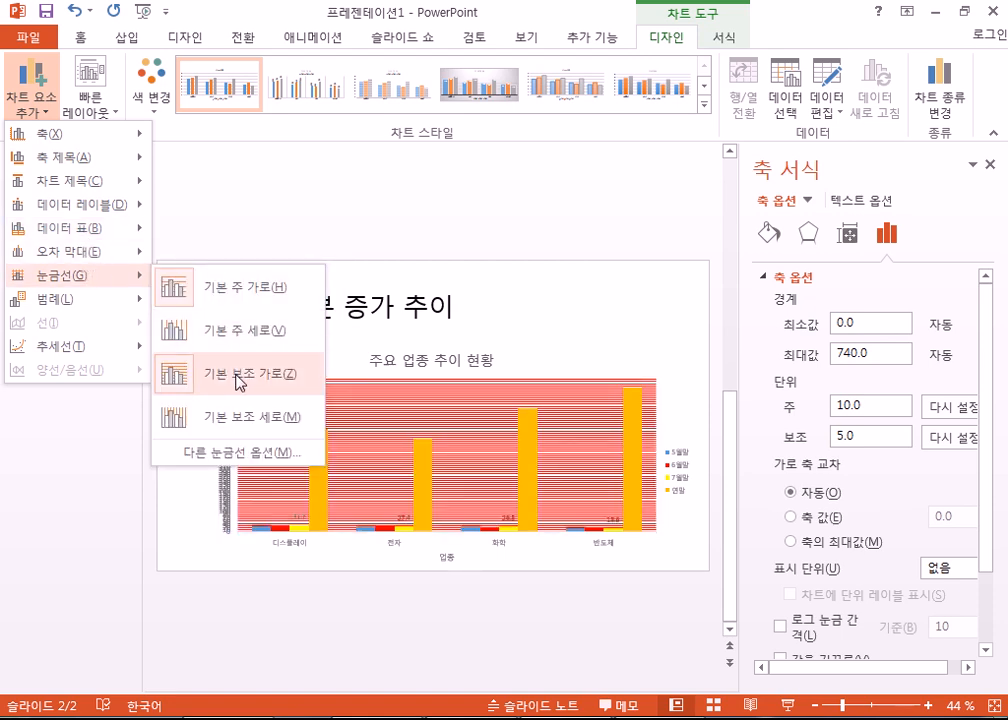
left_click(240, 383)
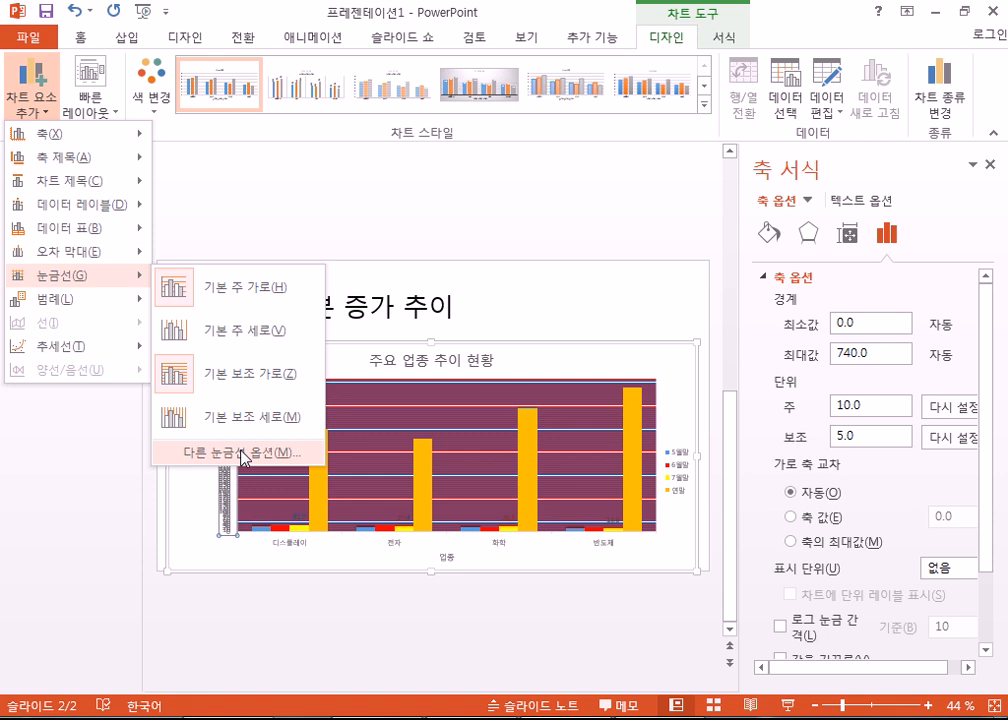
left_click(243, 458)
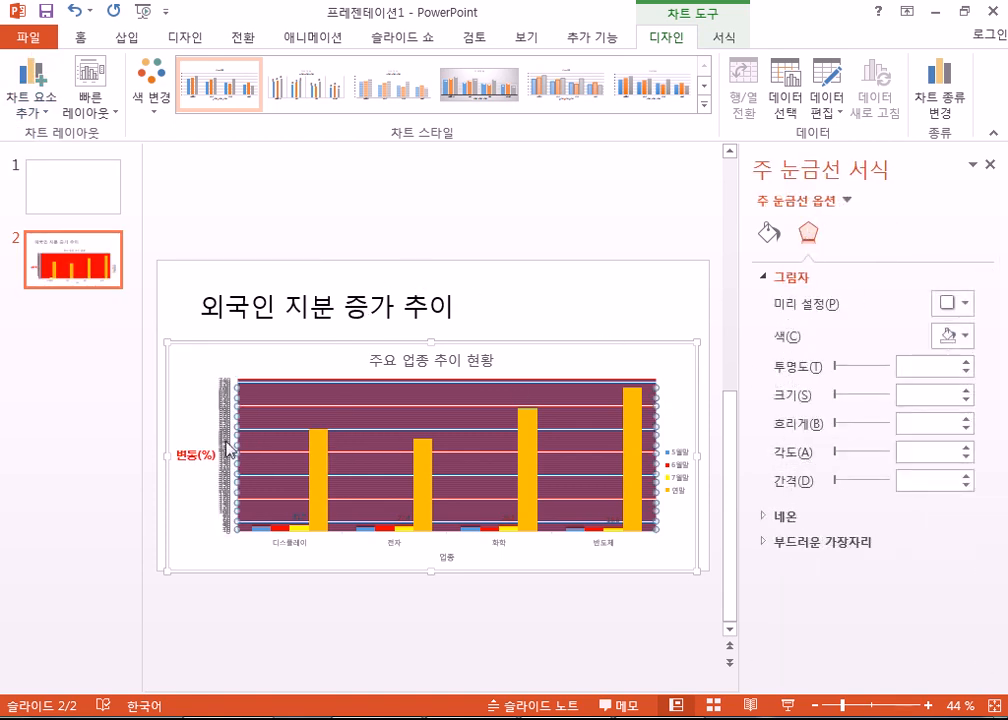
Reset the major unit of the vertical value axis to automatic.
left_click(225, 412)
left_click(884, 230)
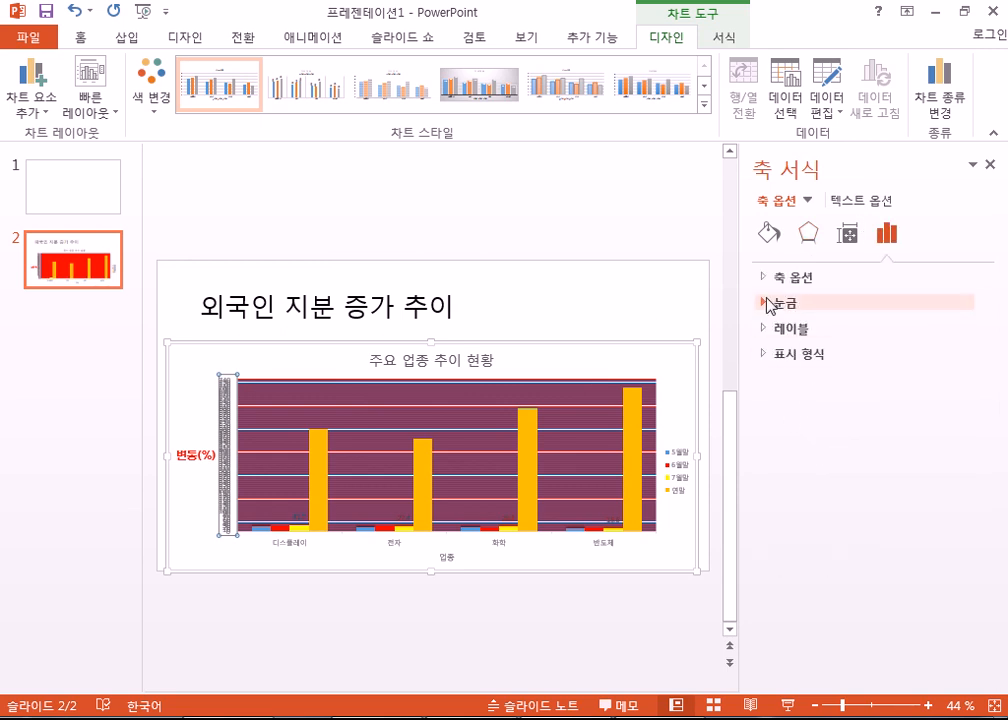
left_click(782, 278)
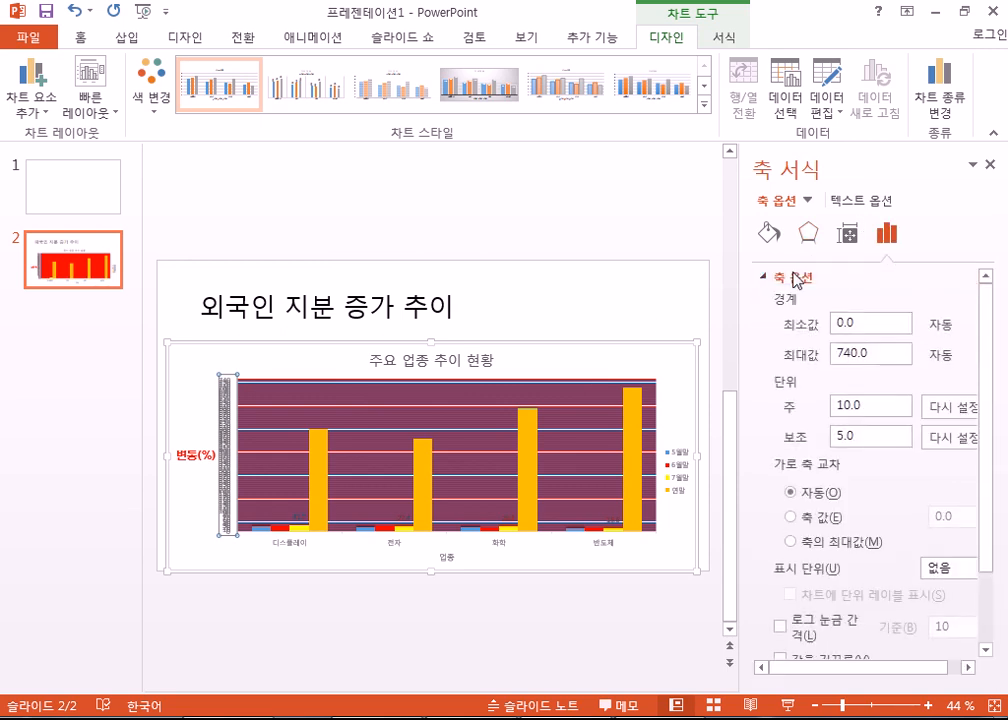
left_click(942, 408)
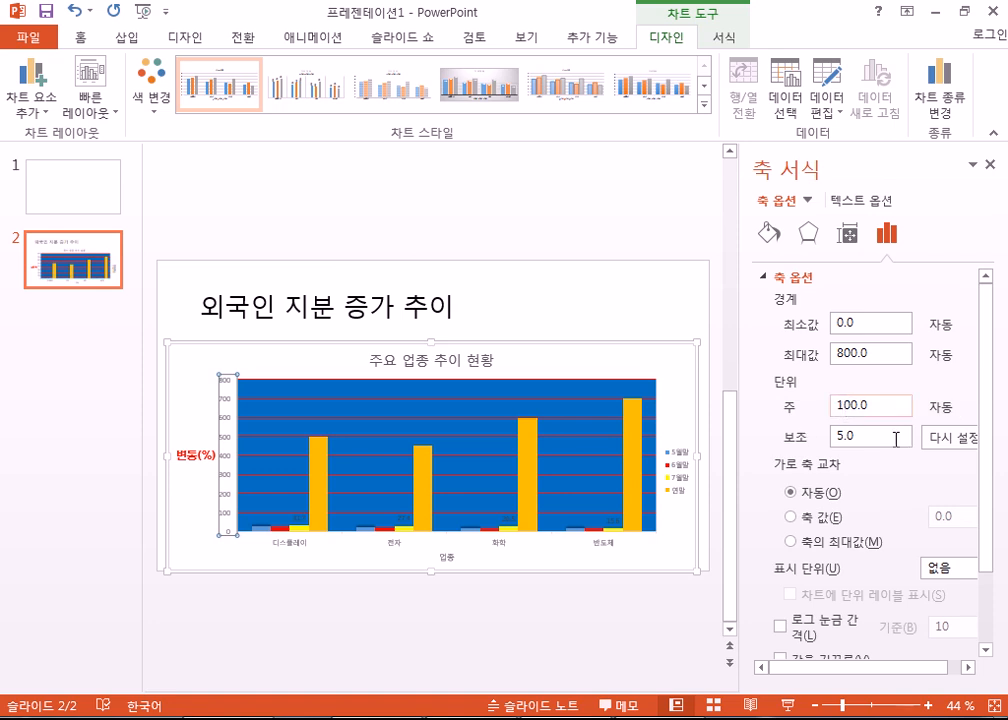
Reset the minor unit of the vertical value axis to automatic.
left_click_drag(874, 441, 812, 442)
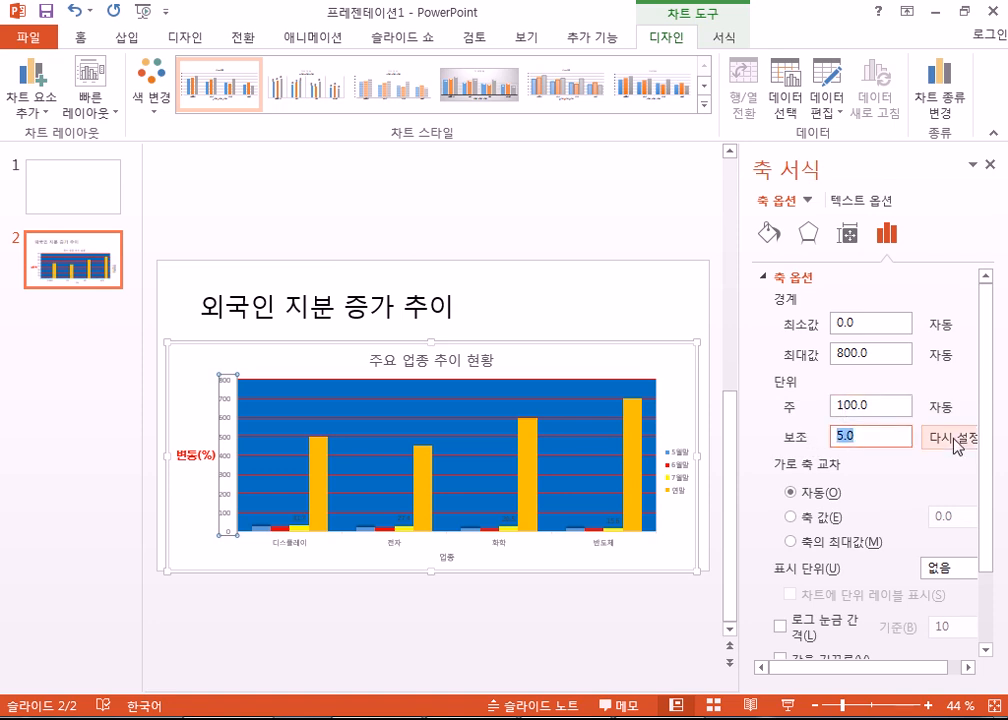
type("0")
key("Return")
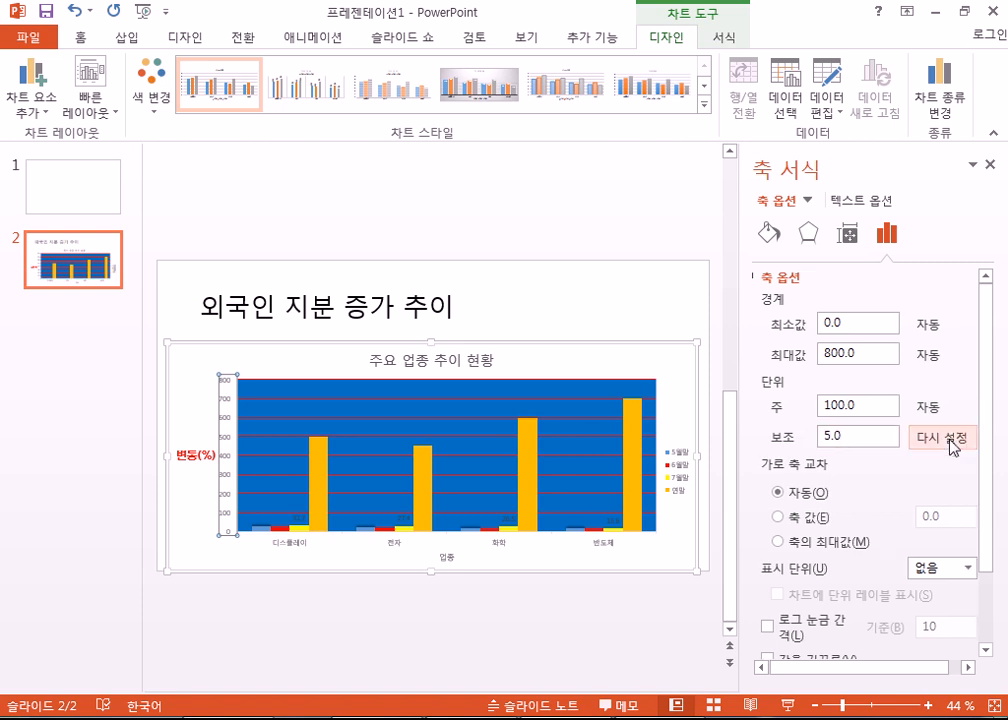
left_click(924, 443)
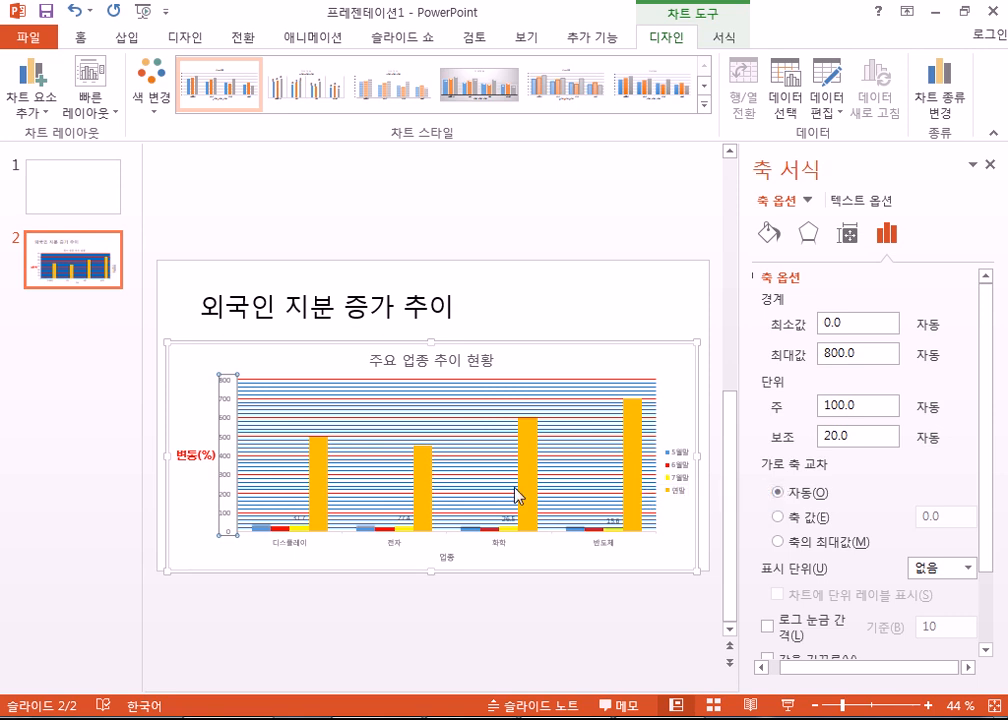
Plot the 연말 series on the secondary axis and change its chart type to a line with markers (표식이 있는 꺾은선형).
left_click(641, 487)
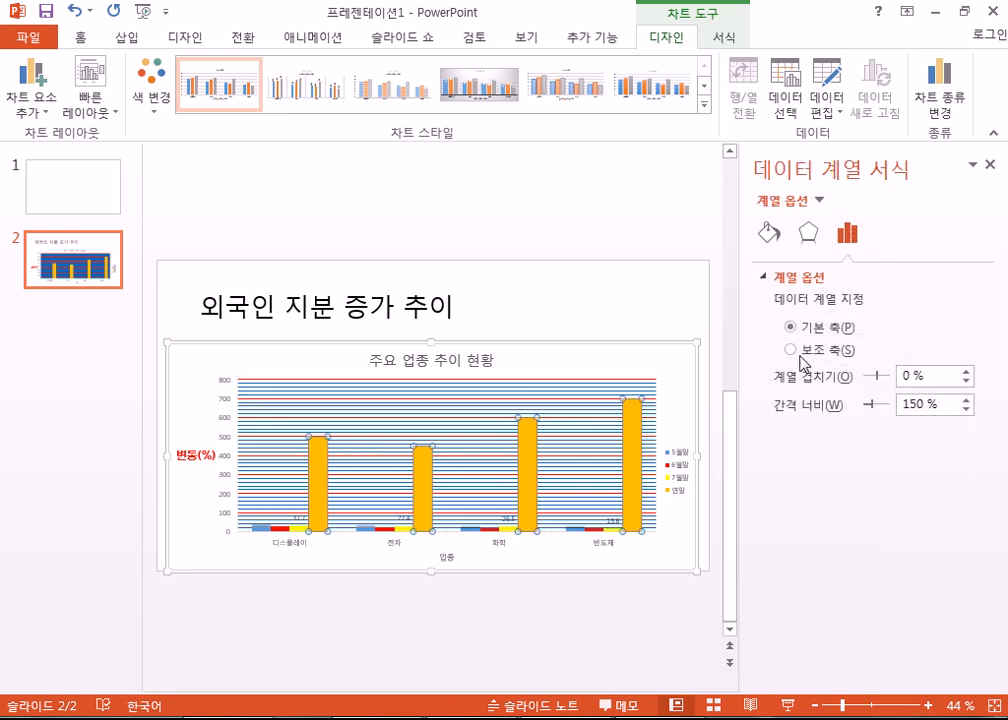
left_click(792, 350)
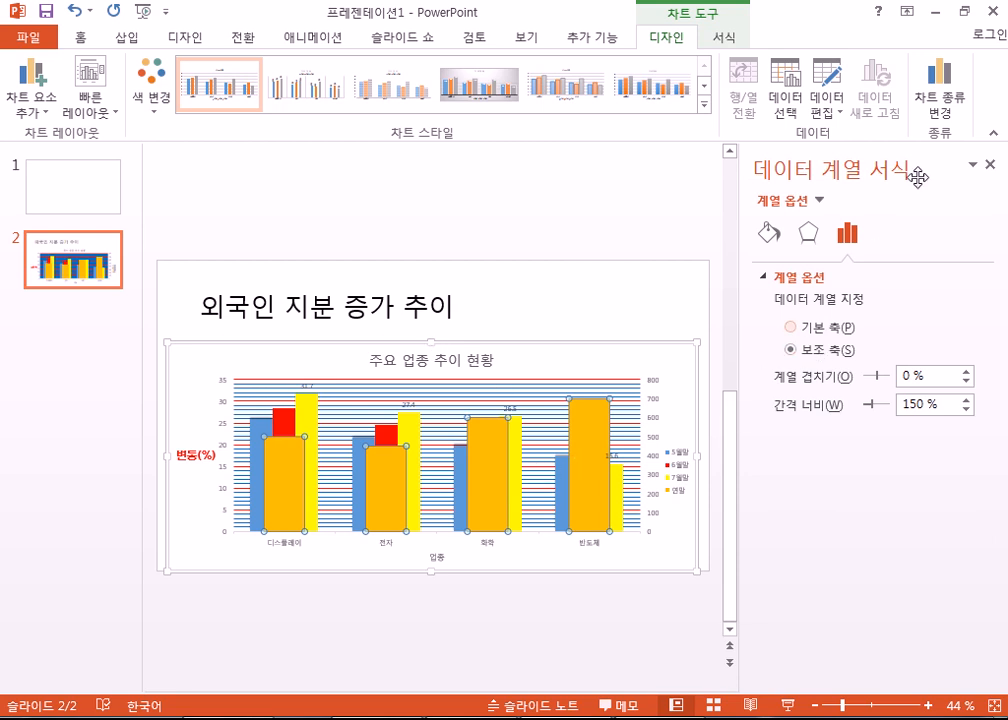
left_click(945, 110)
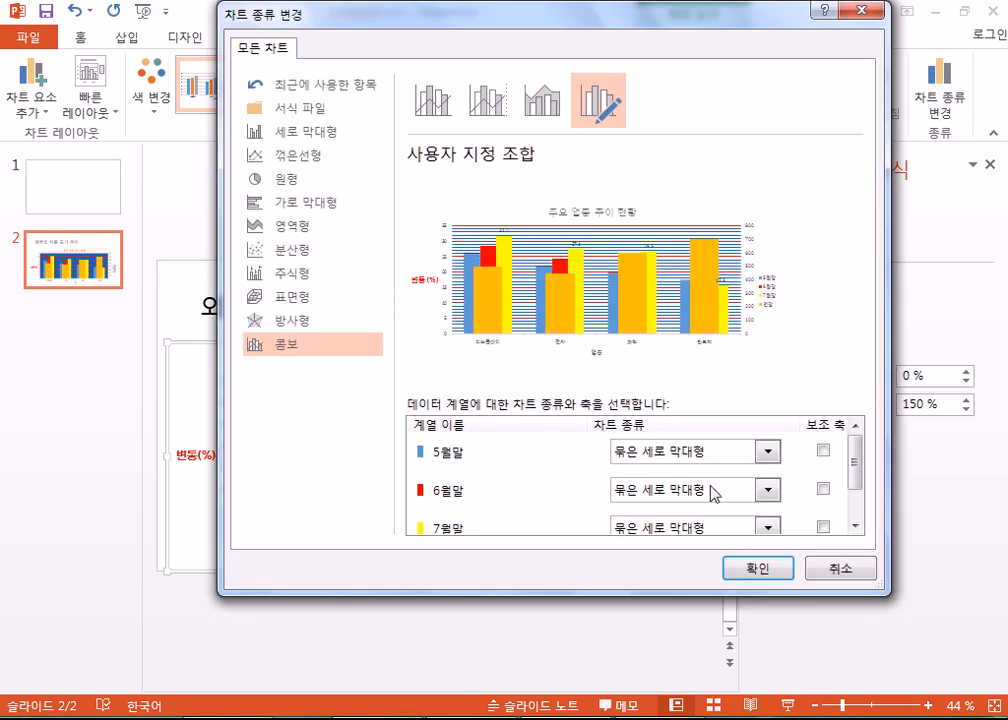
scroll(855, 470, "down", 2)
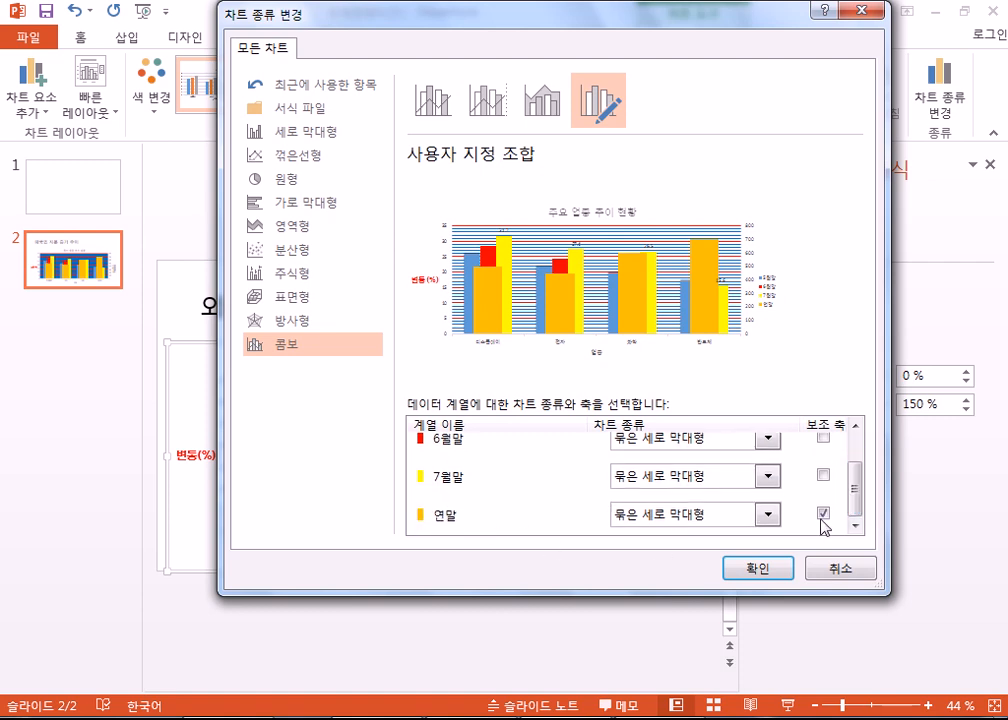
left_click(768, 516)
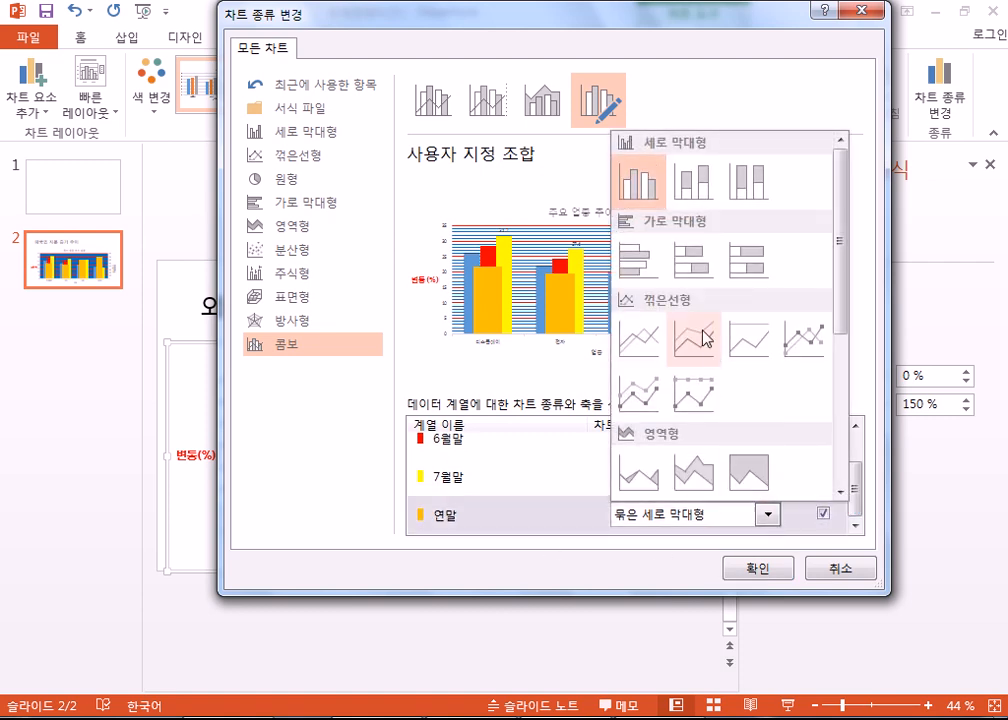
left_click(809, 342)
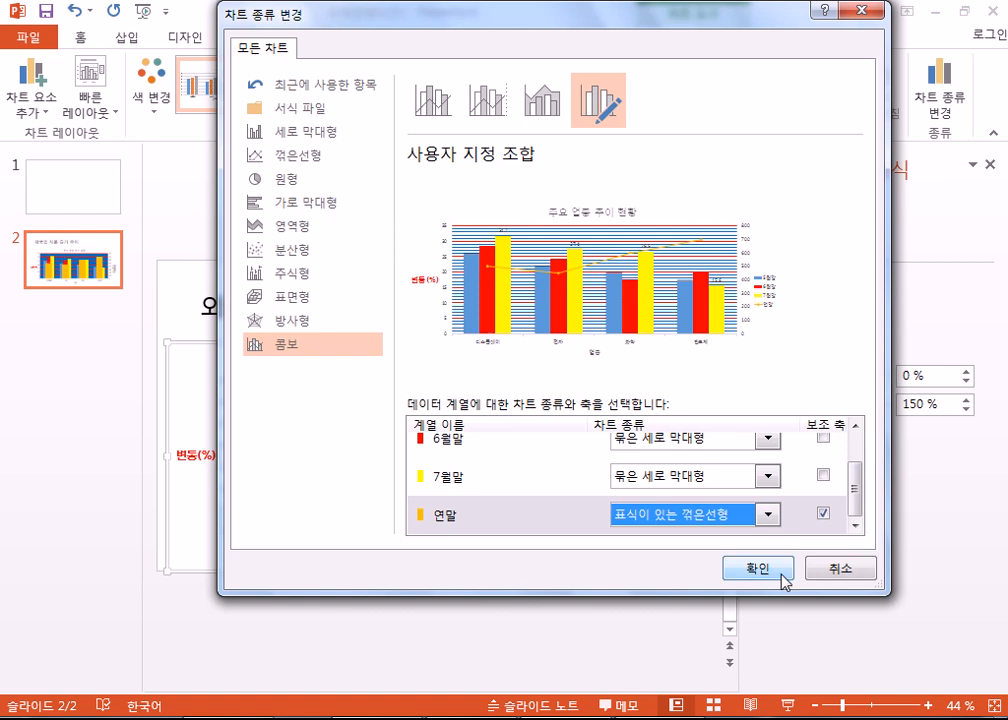
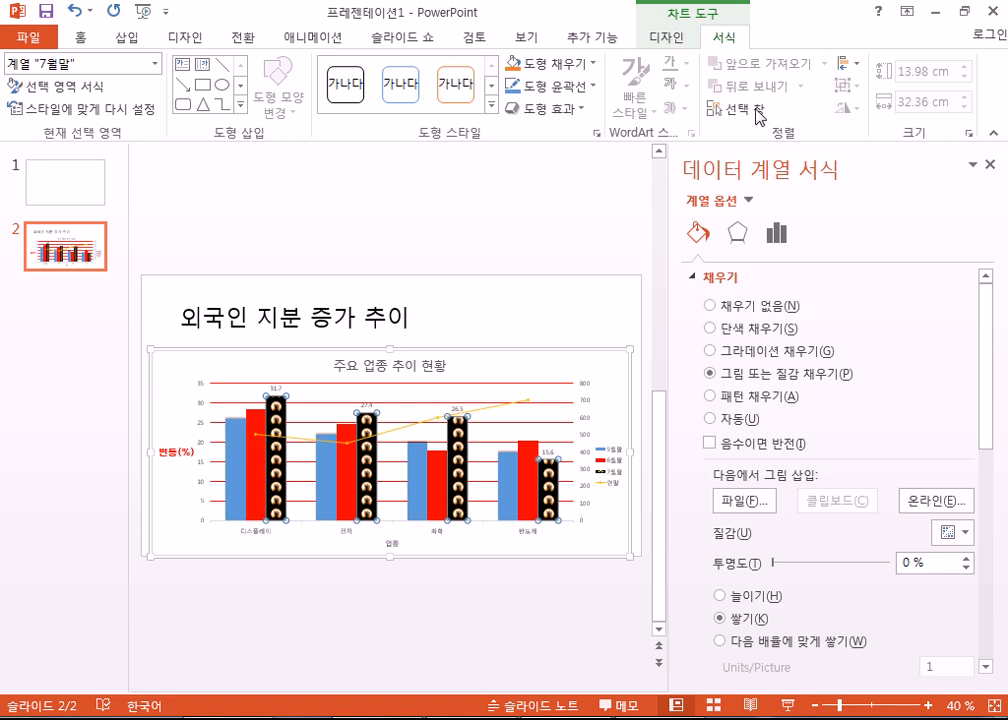
left_click(666, 38)
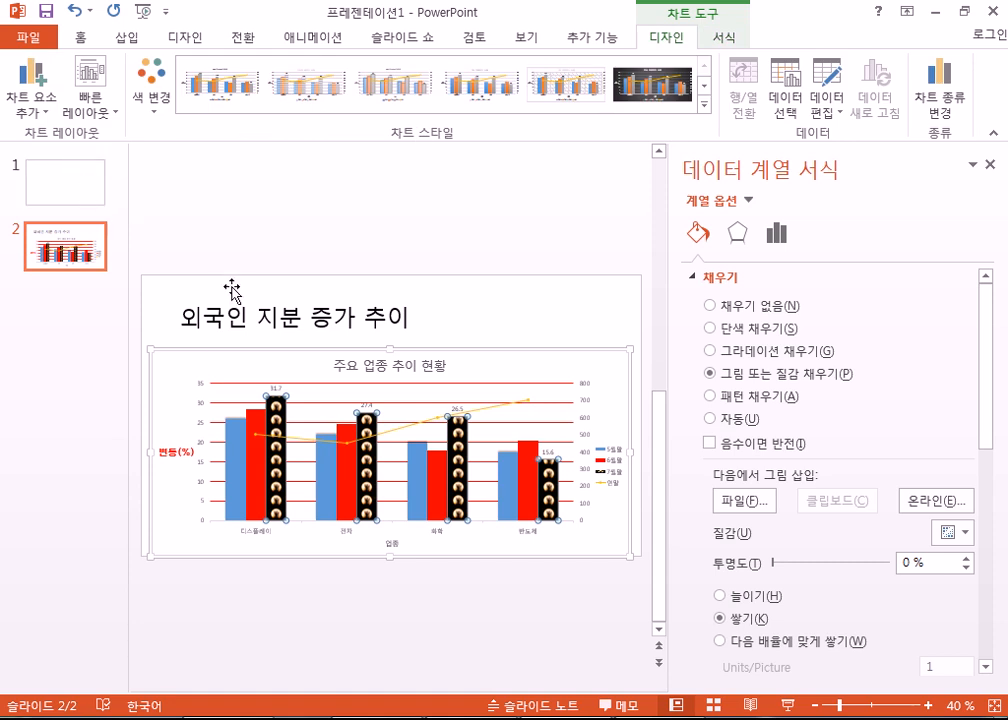
left_click(200, 292)
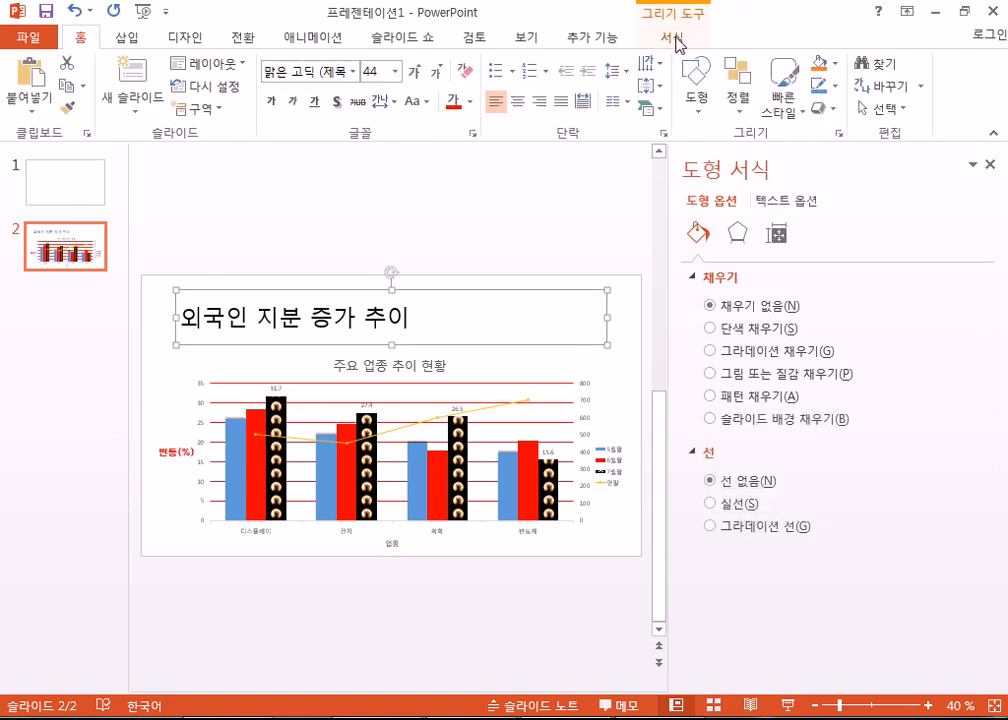
left_click(550, 382)
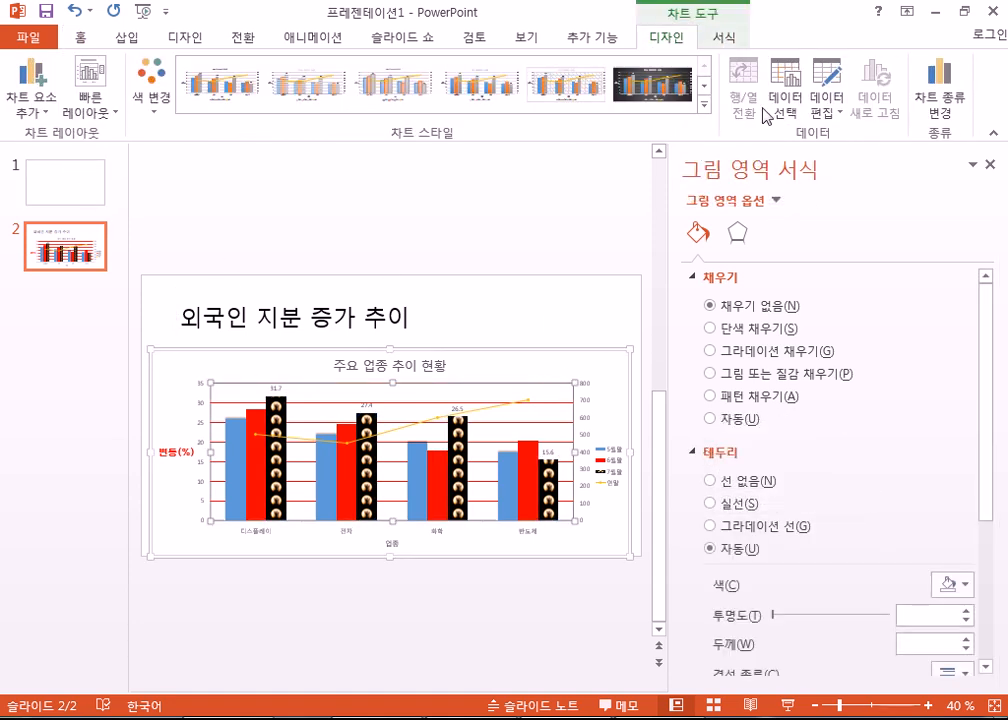
left_click(947, 94)
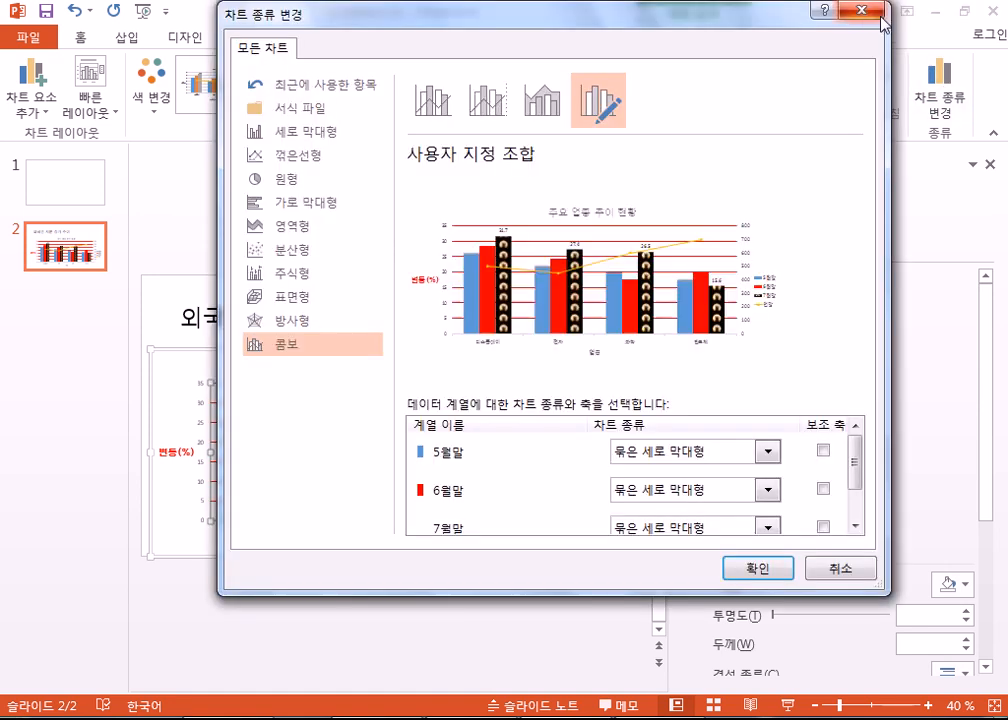
key("Escape")
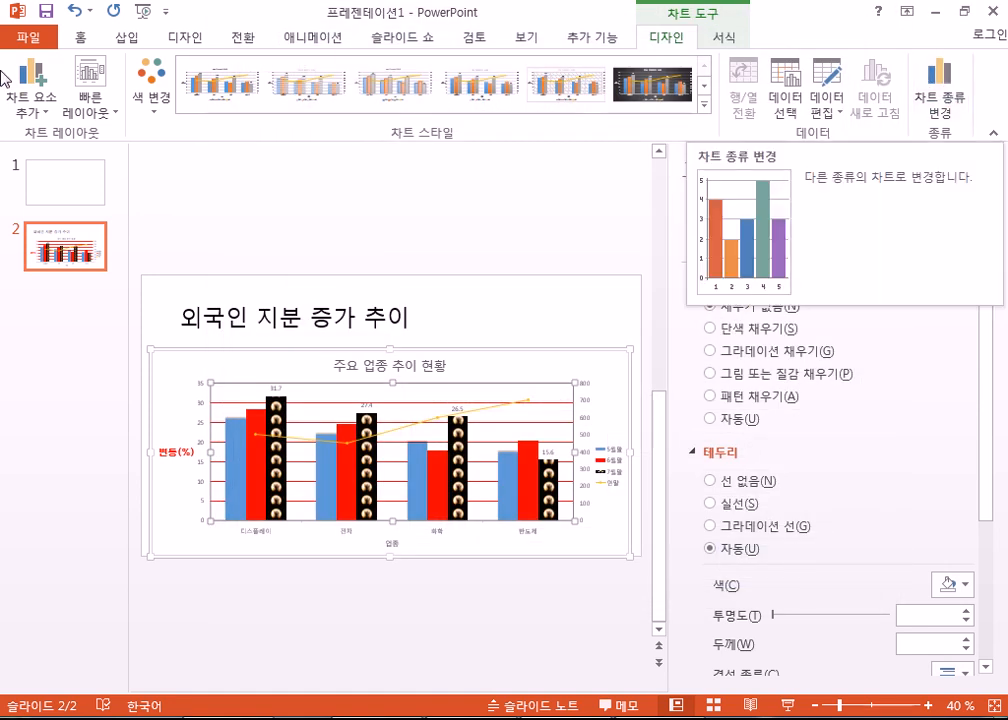
Change the whole chart to the clustered bar type (묶은 가로 막대형).
left_click(939, 100)
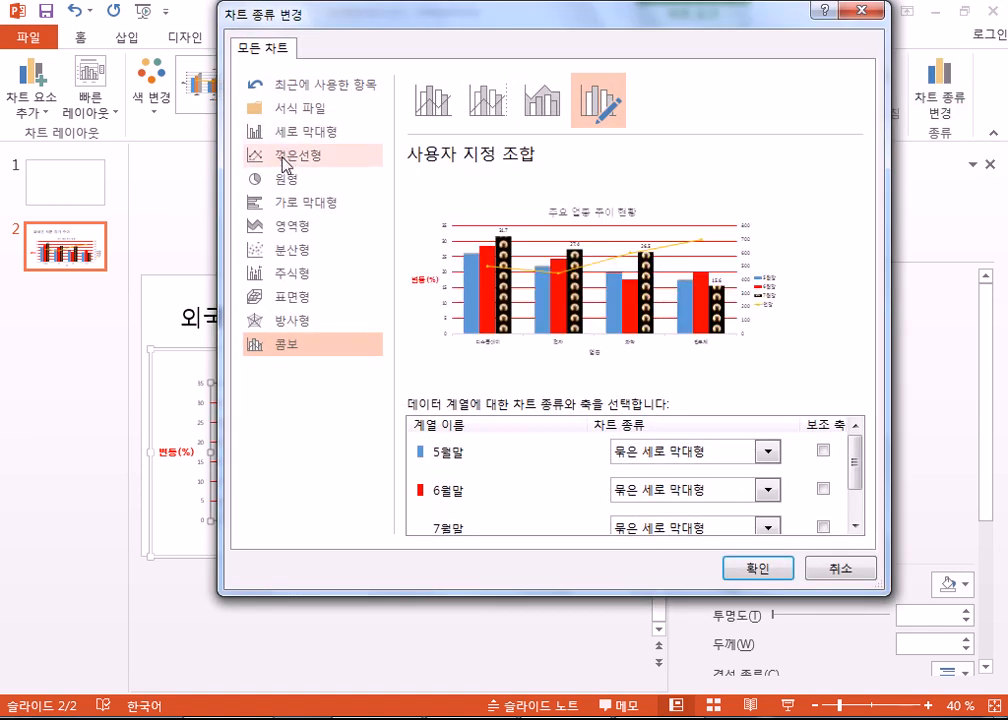
left_click(289, 202)
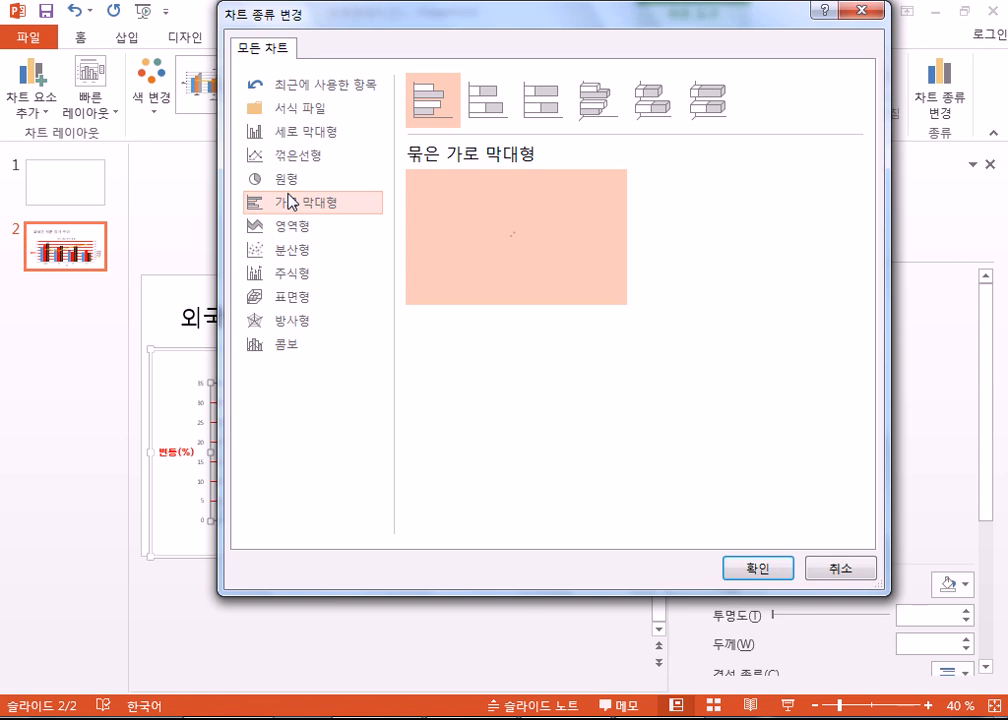
left_click(760, 570)
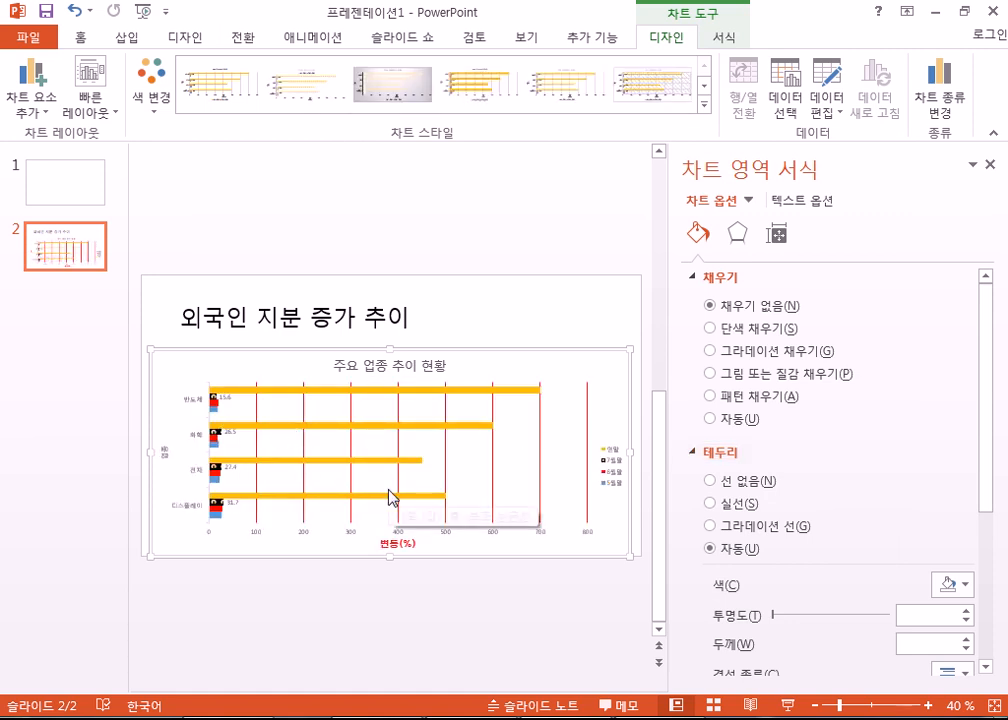
Change the whole chart to the line with markers type (표식이 있는 꺾은선형).
left_click(942, 108)
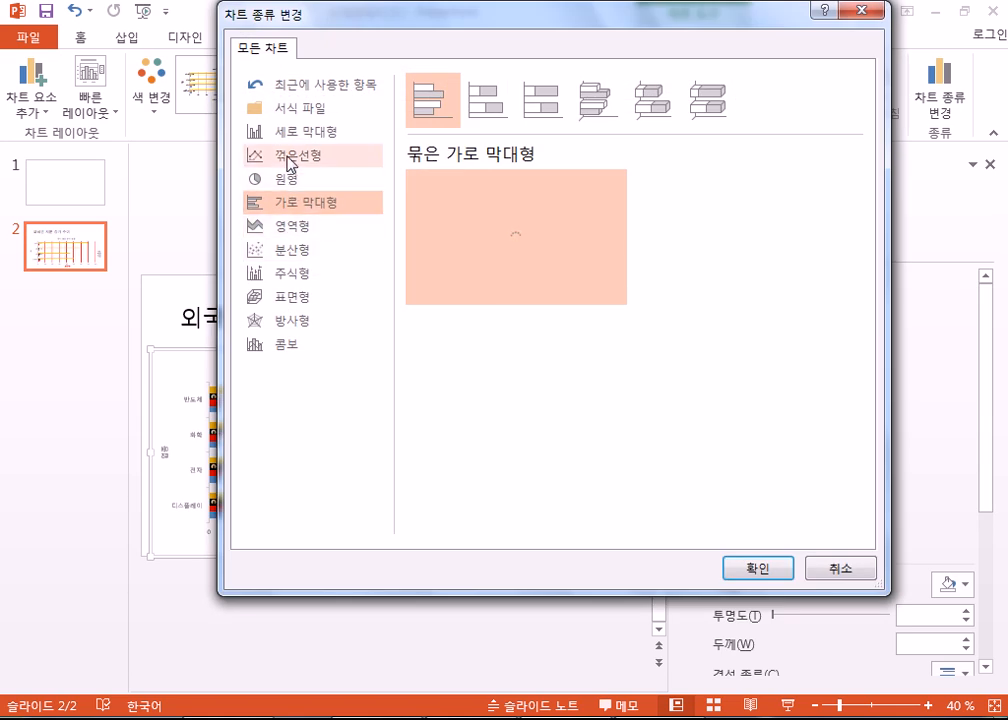
left_click(313, 155)
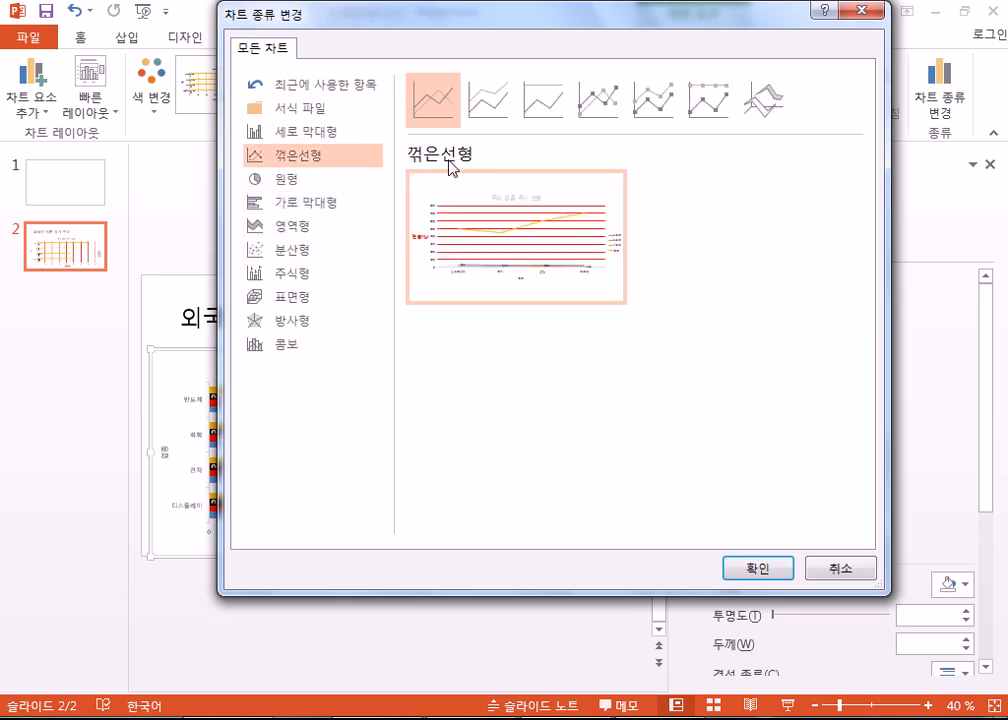
left_click(600, 100)
left_click(763, 569)
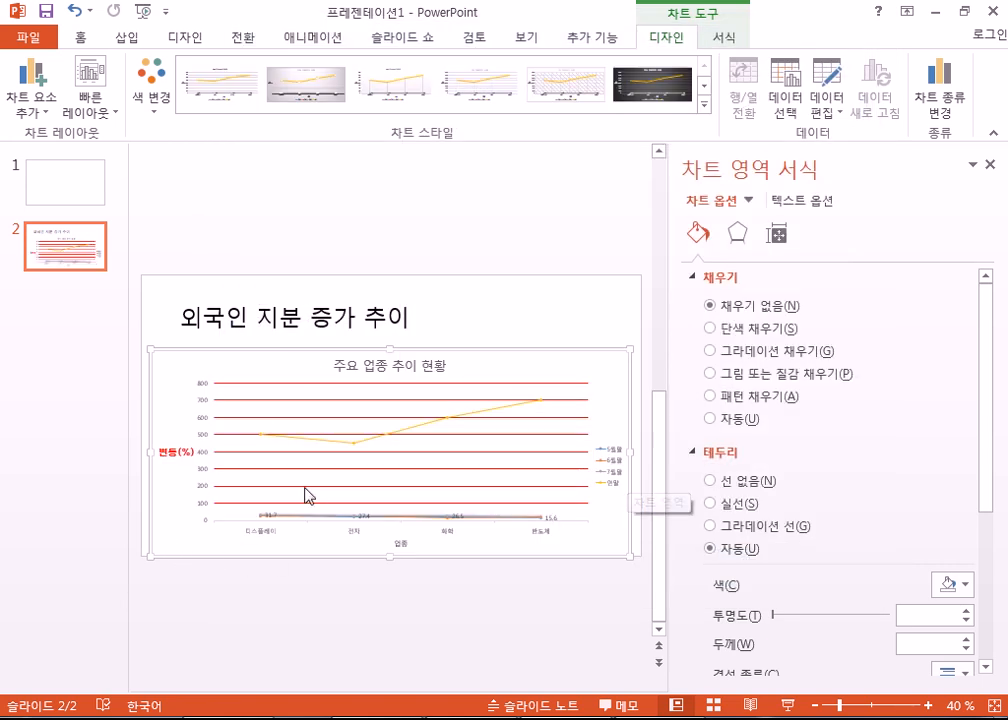
Change the whole chart to the basic pie type (원형).
left_click(950, 108)
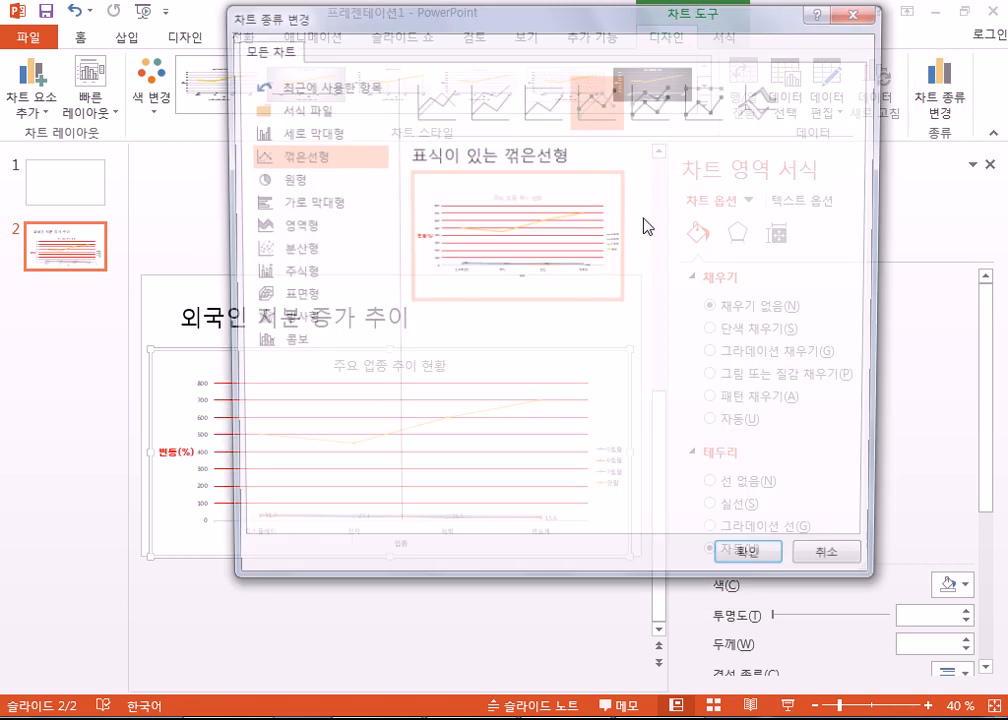
left_click(291, 180)
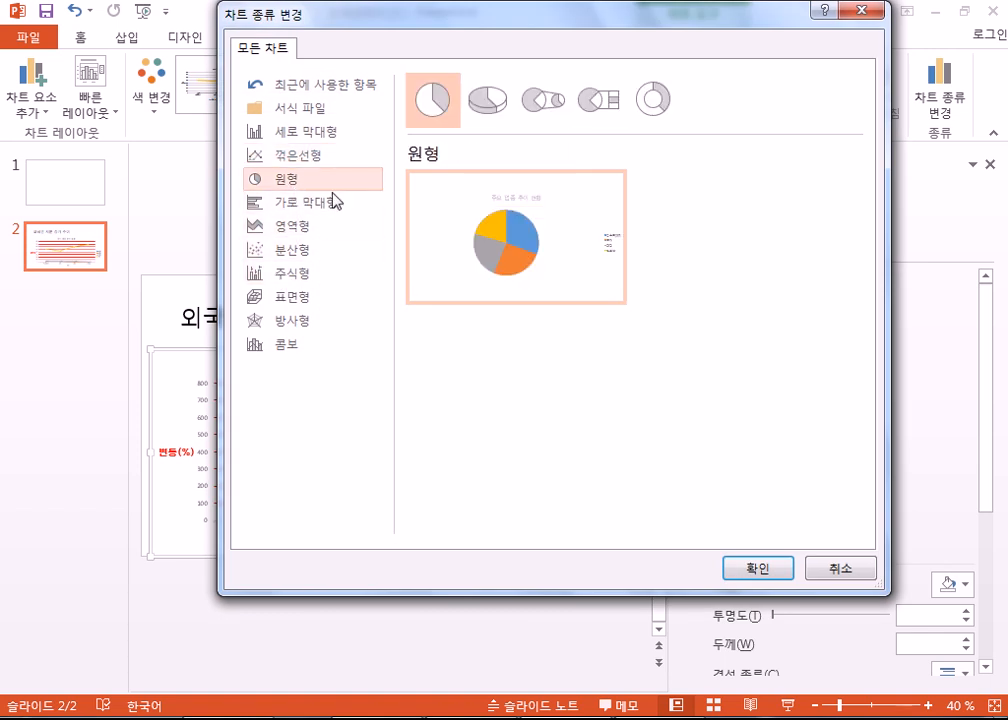
left_click(733, 572)
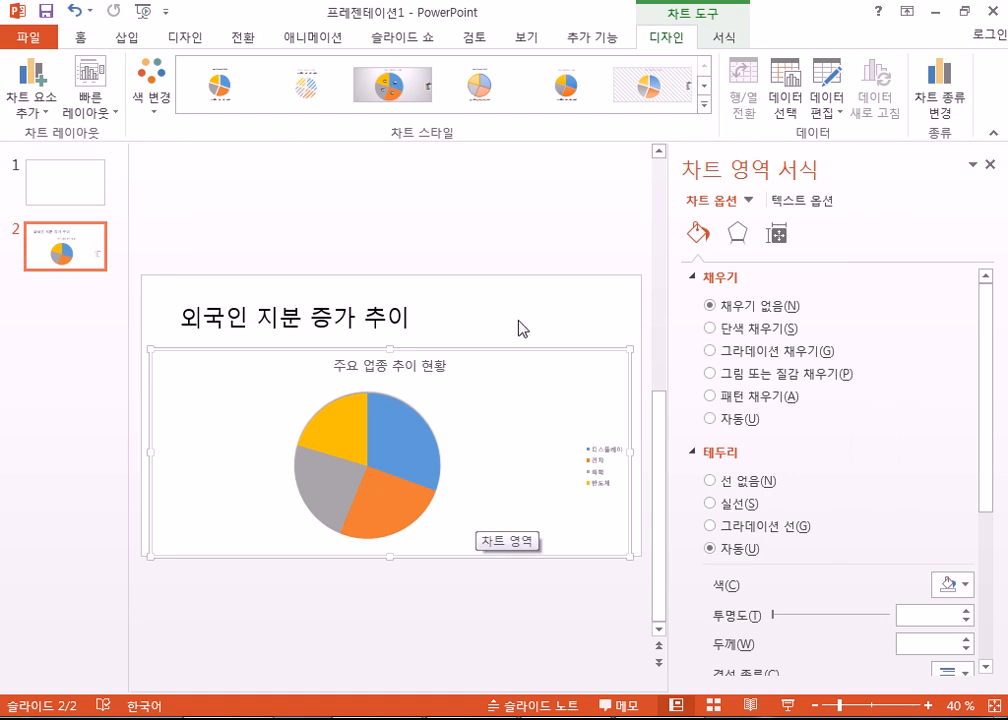
Change the whole chart to the clustered column type (묶은 세로 막대형).
left_click(961, 100)
left_click(278, 131)
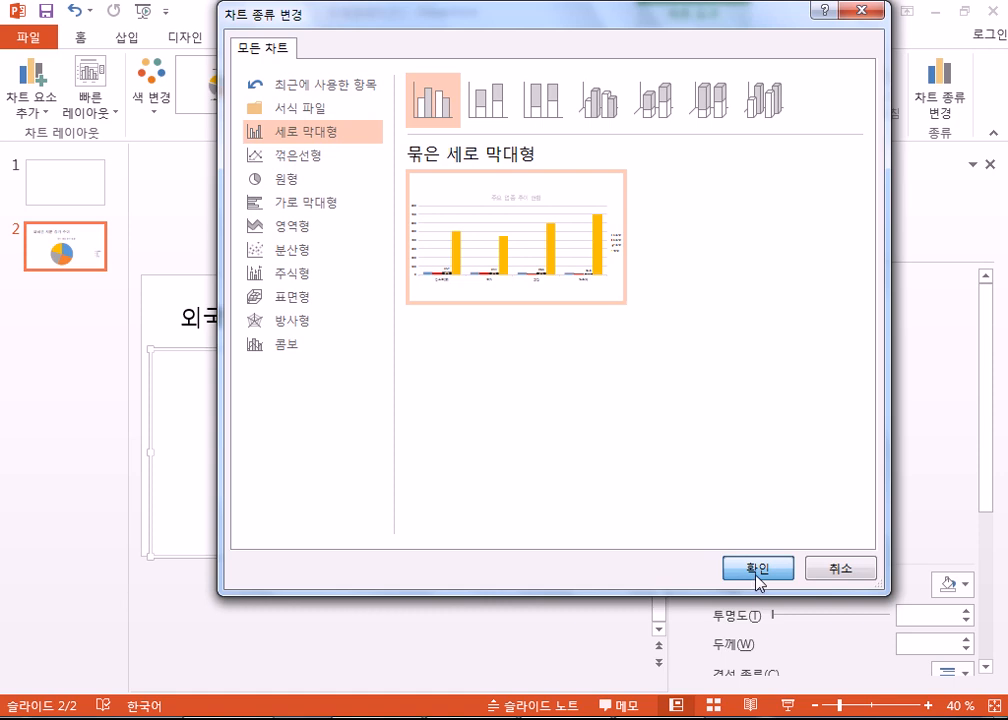
left_click(757, 572)
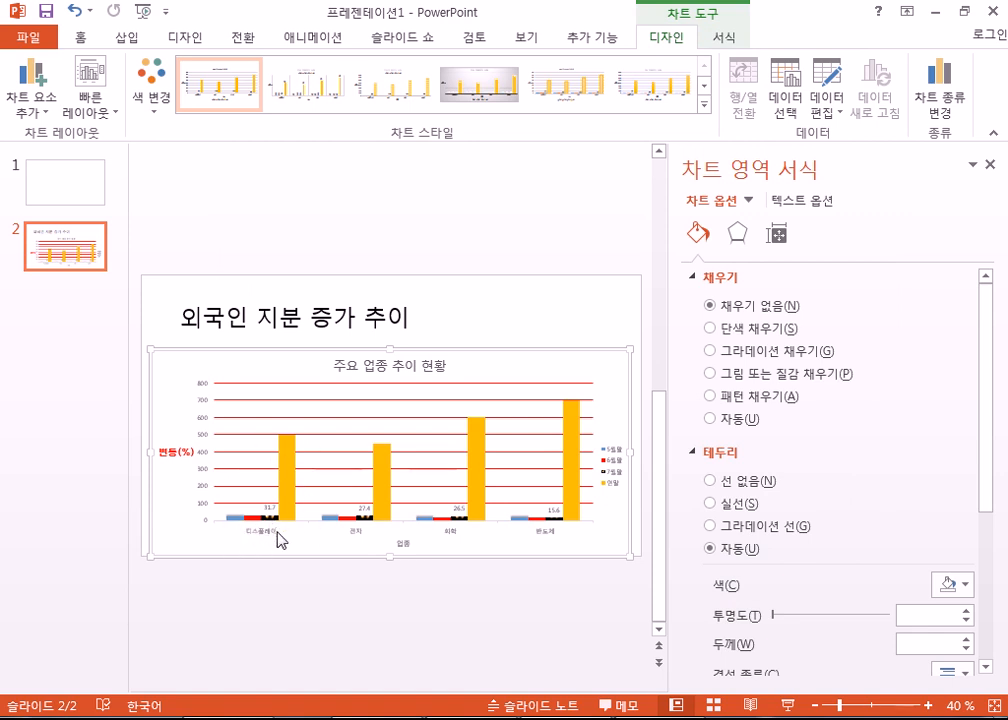
mouse_move(284, 488)
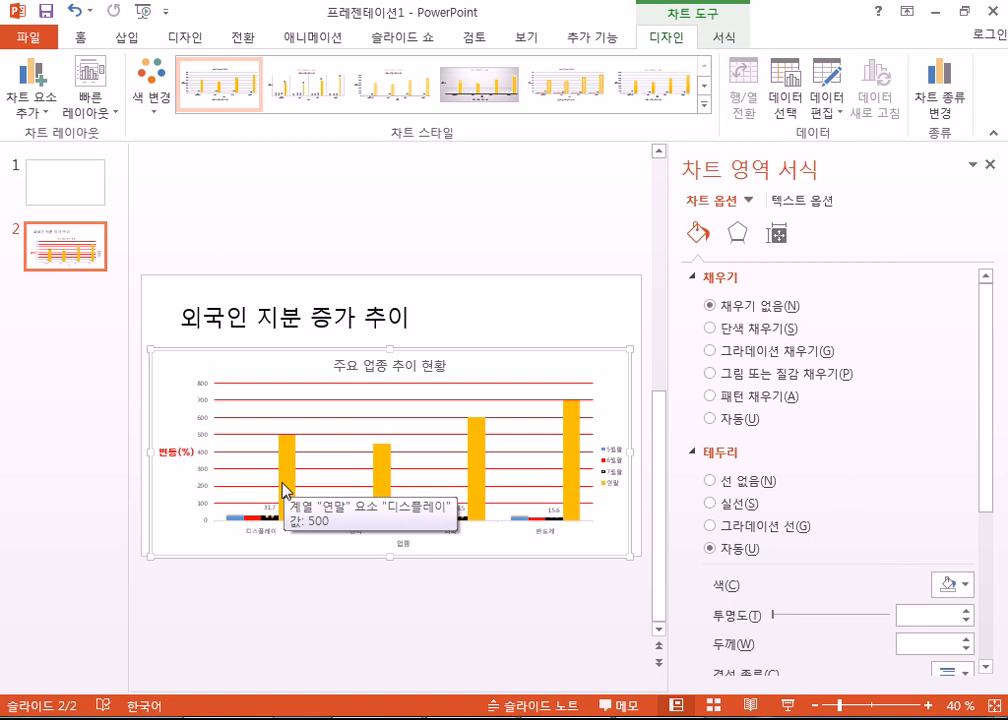
Compare the pie (원형) and doughnut (도넛형) previews for this data, keeping the clustered column type for the chart.
left_click(938, 97)
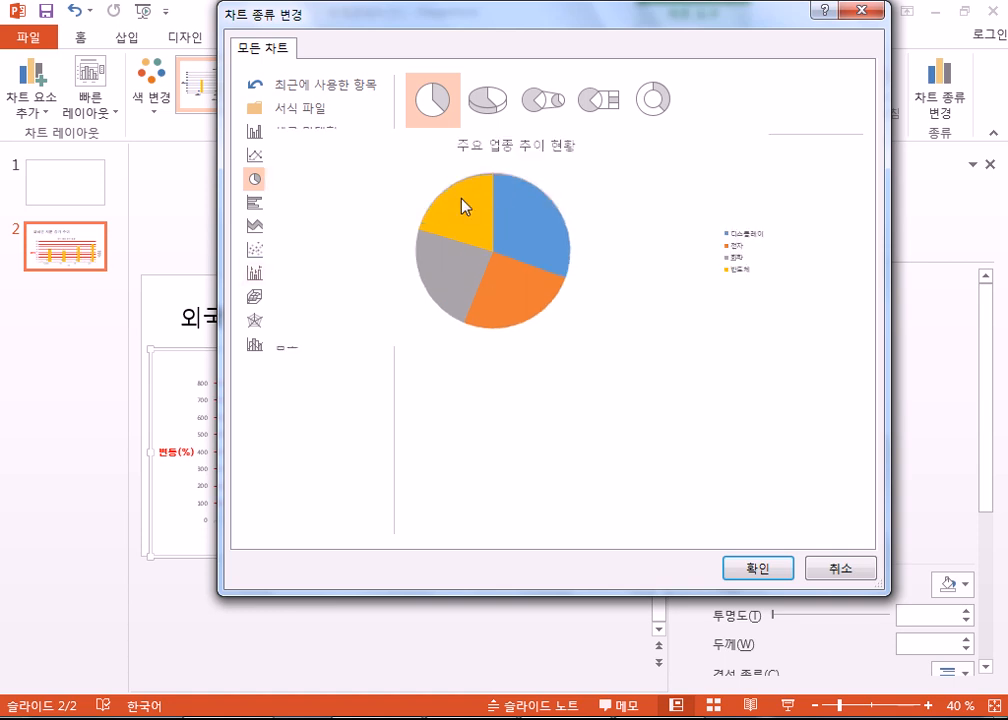
left_click(654, 100)
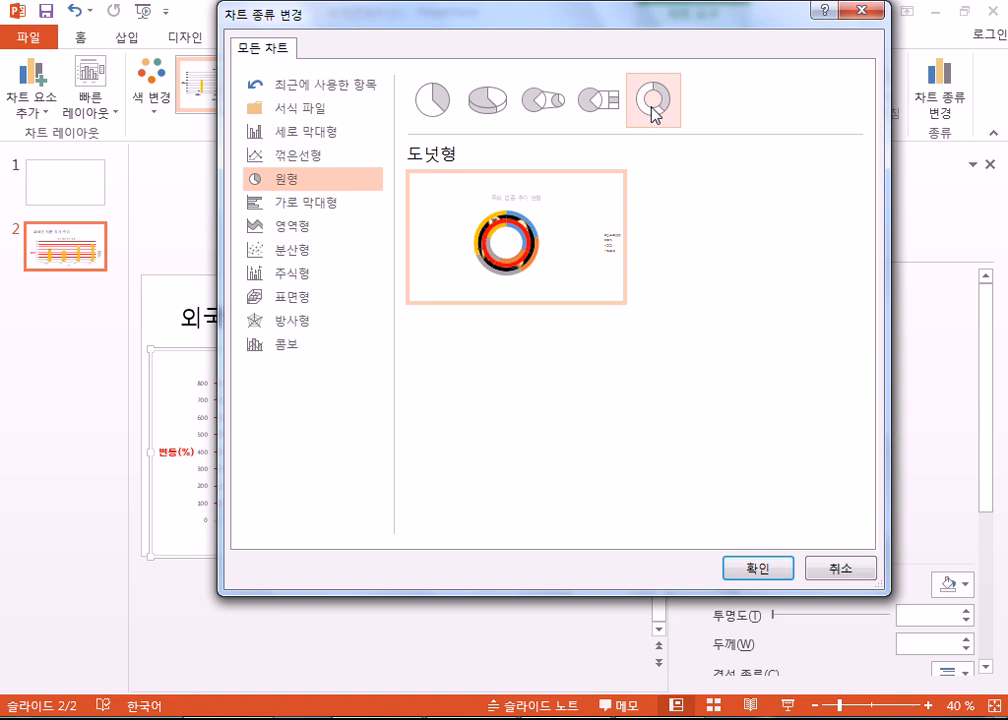
left_click(432, 106)
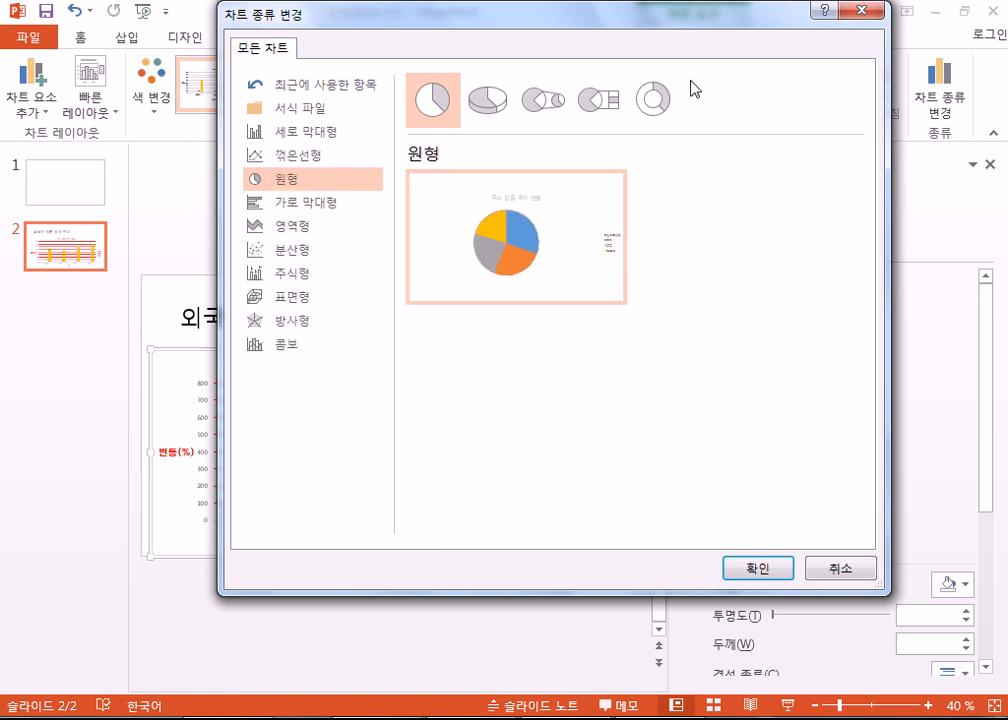
left_click(655, 100)
mouse_move(569, 207)
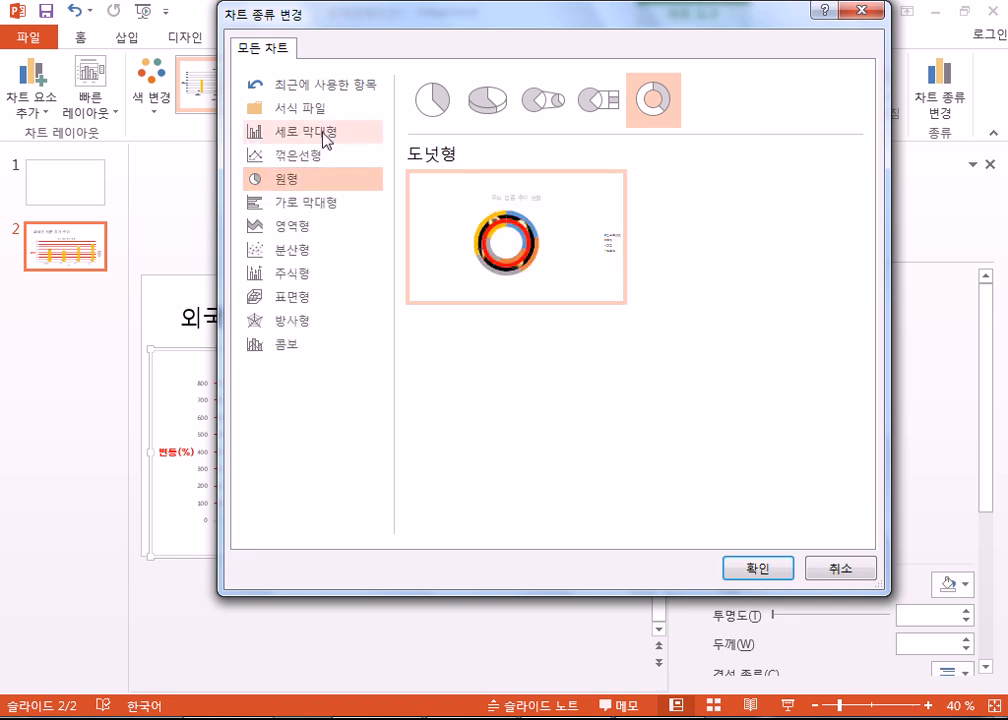
left_click(328, 133)
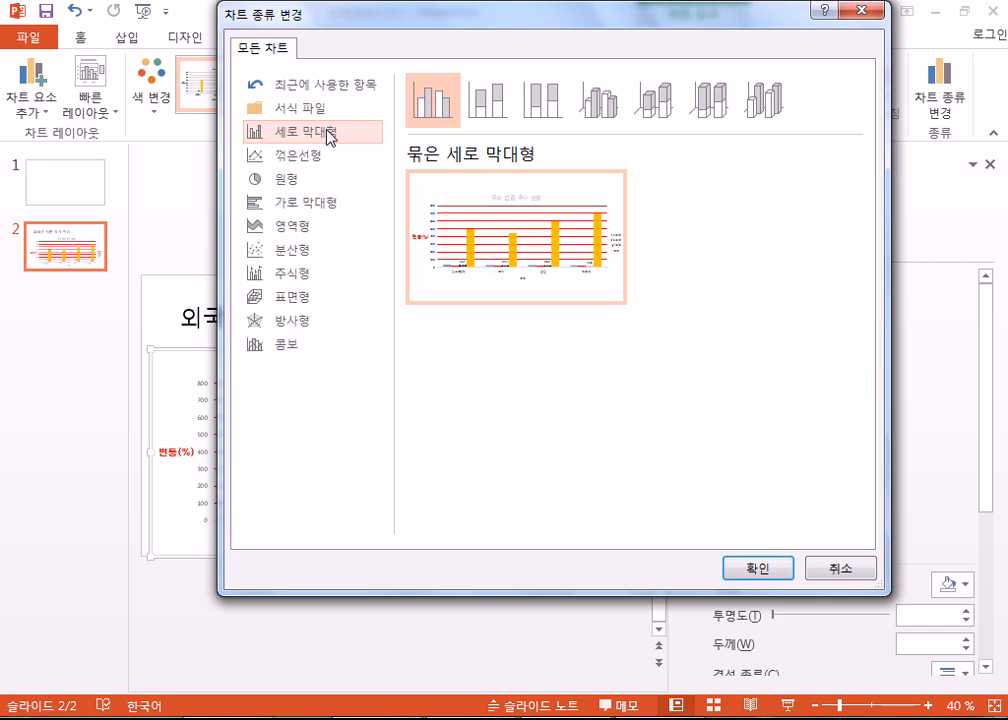
left_click(765, 570)
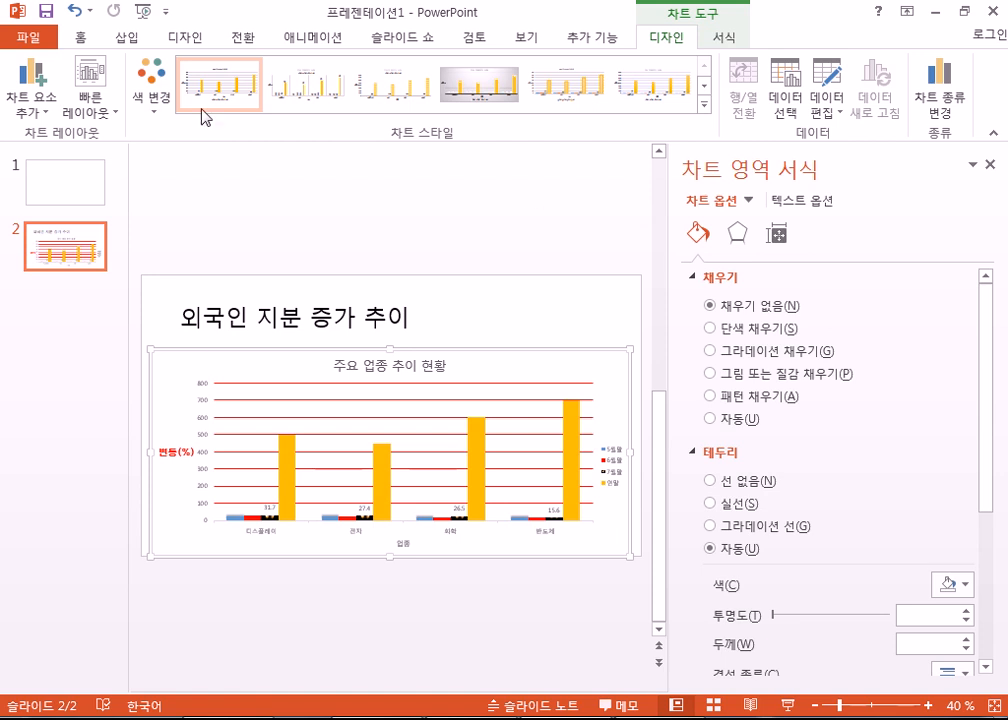
Add a data table with legend keys (범례 표지 포함) below the chart and close the formatting pane.
left_click(58, 112)
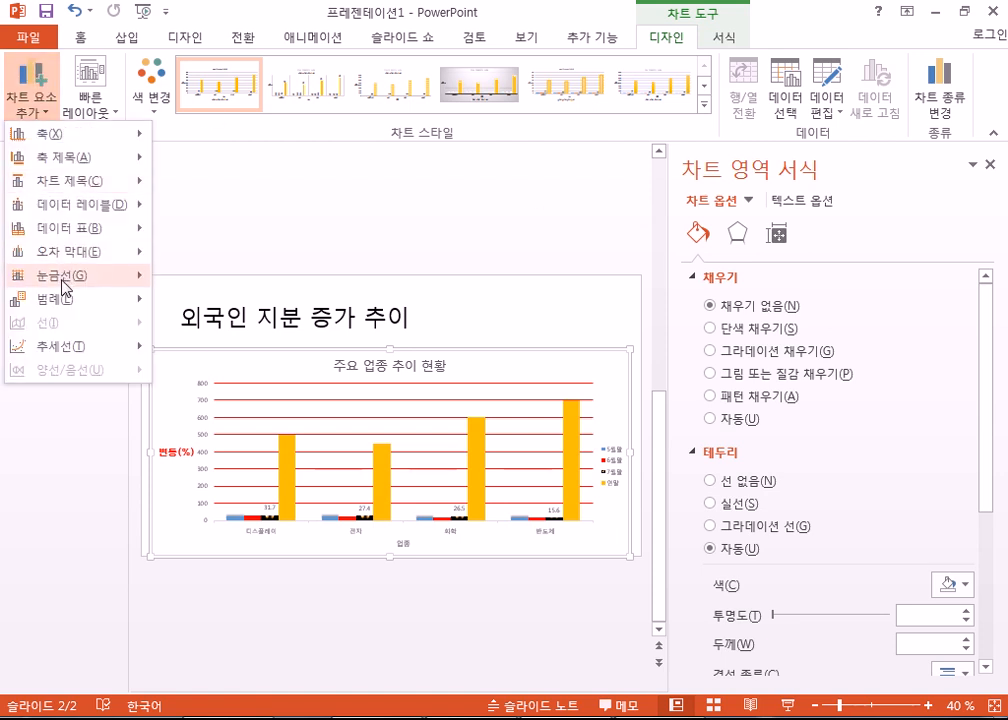
mouse_move(80, 237)
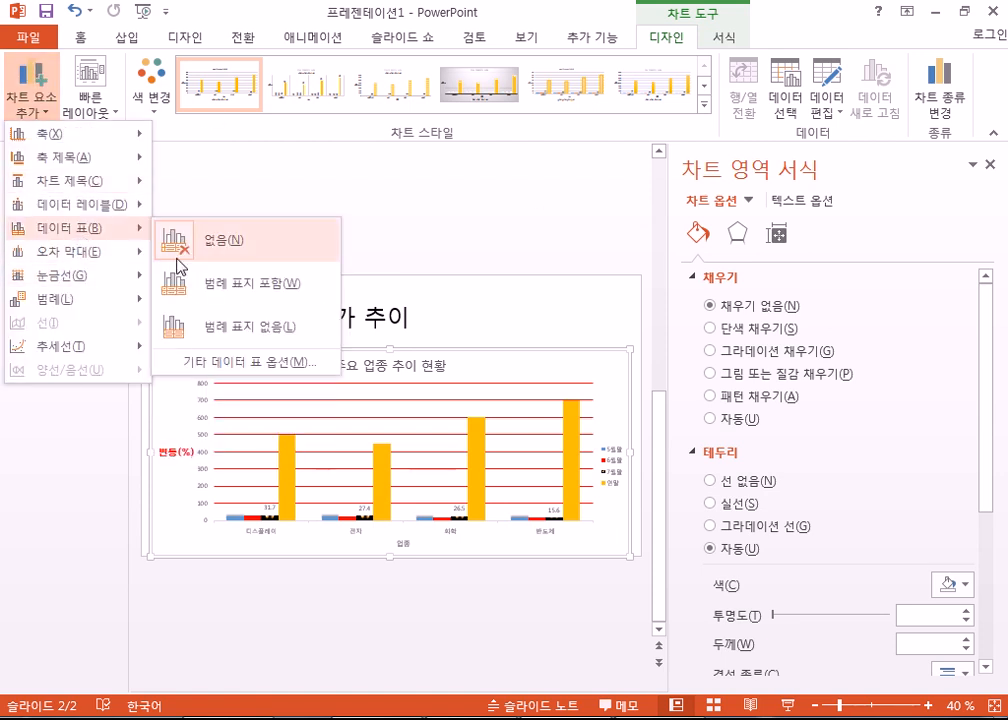
left_click(225, 292)
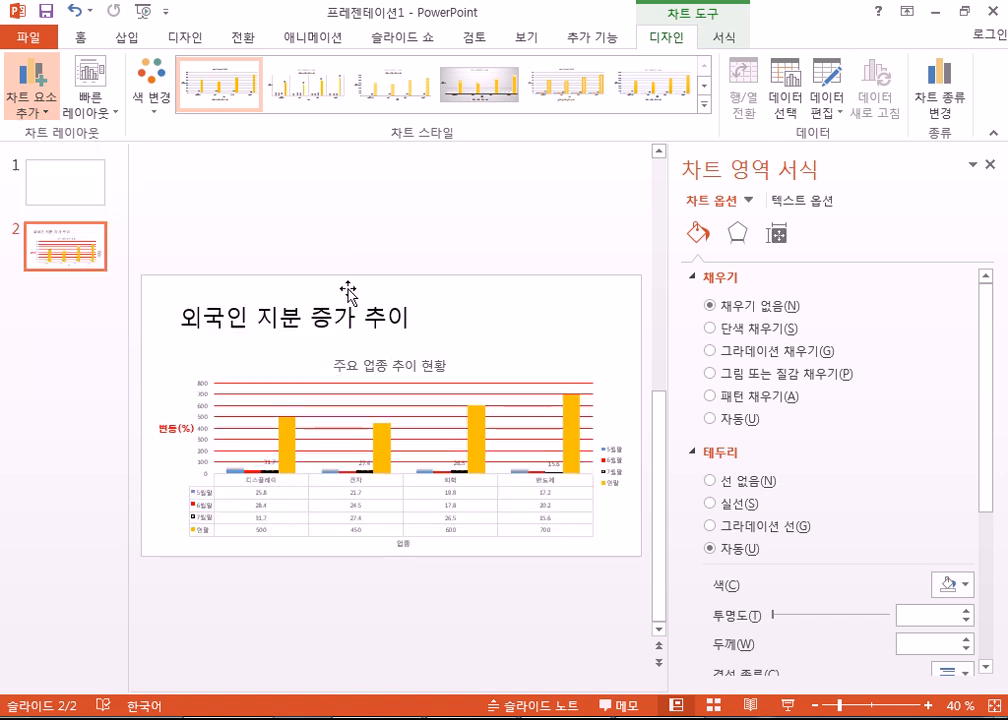
left_click(989, 164)
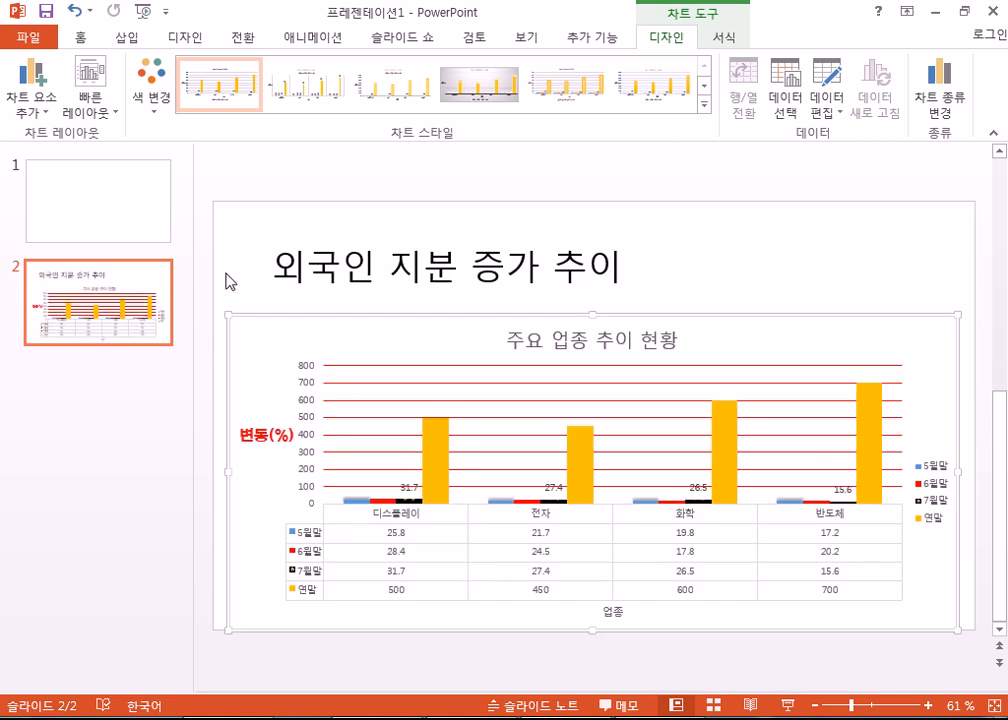
Remove the data table from the chart and restore it with legend keys (범례 표지 포함).
left_click(31, 95)
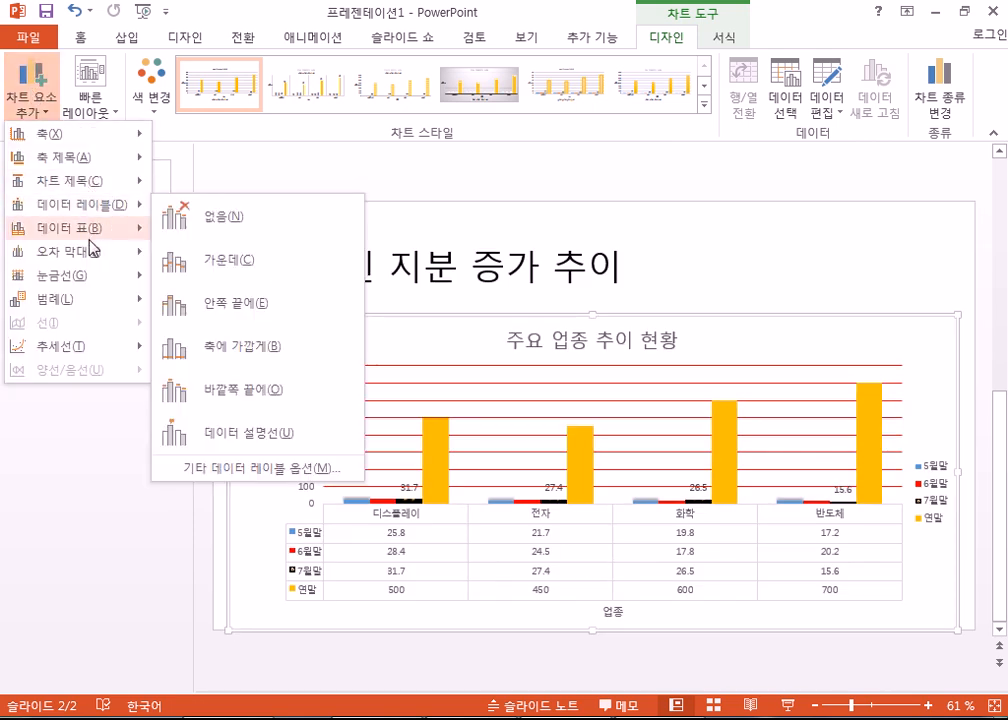
mouse_move(90, 242)
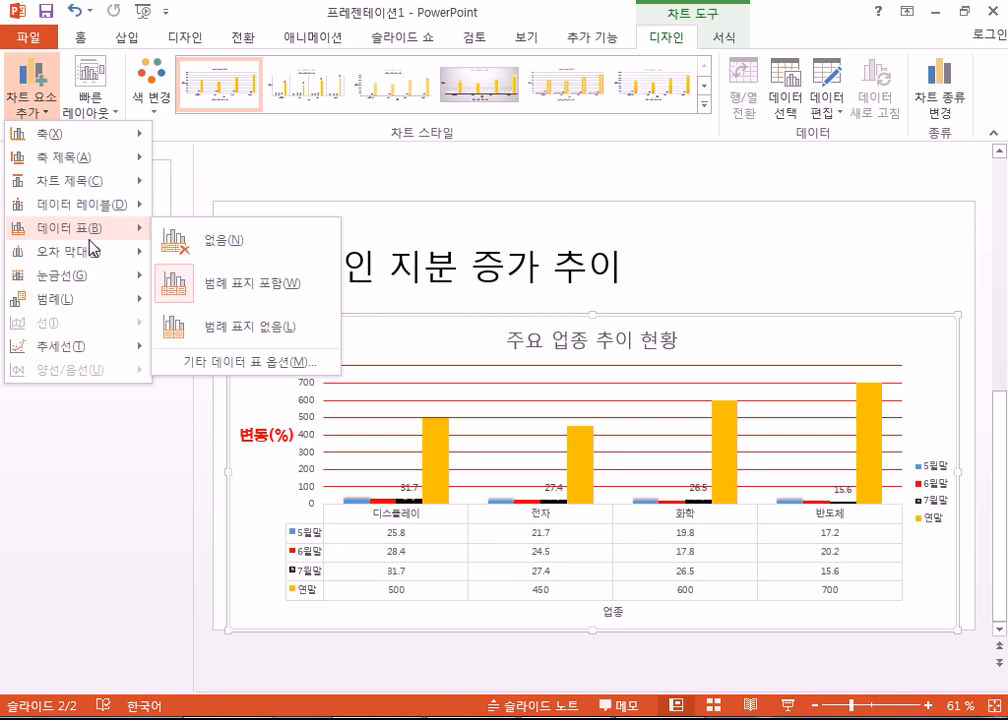
left_click(214, 246)
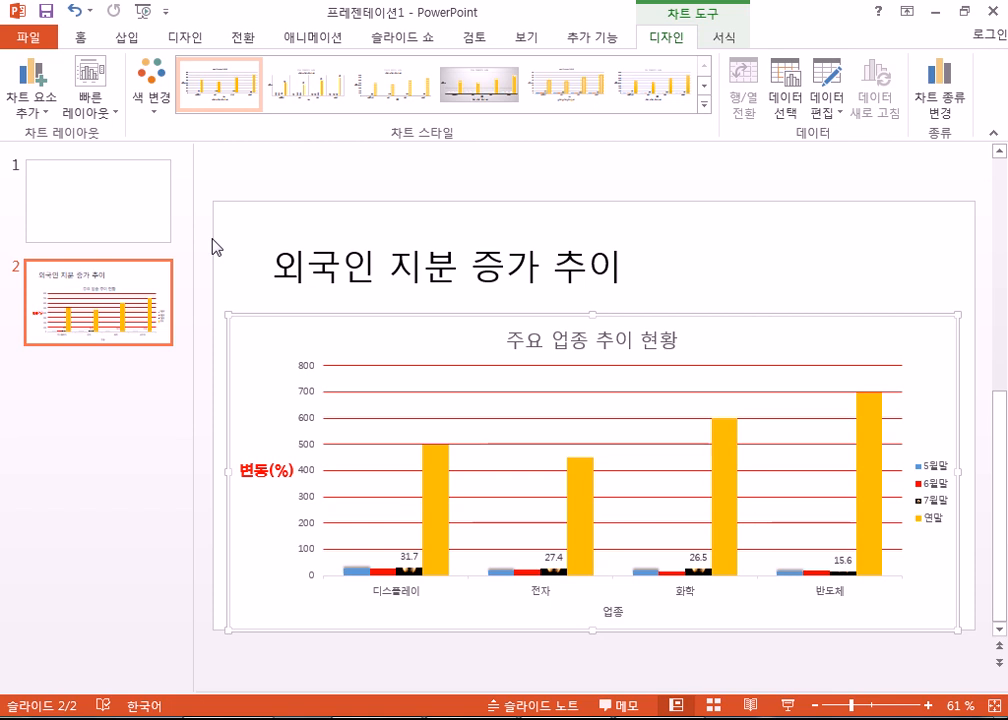
left_click(940, 492)
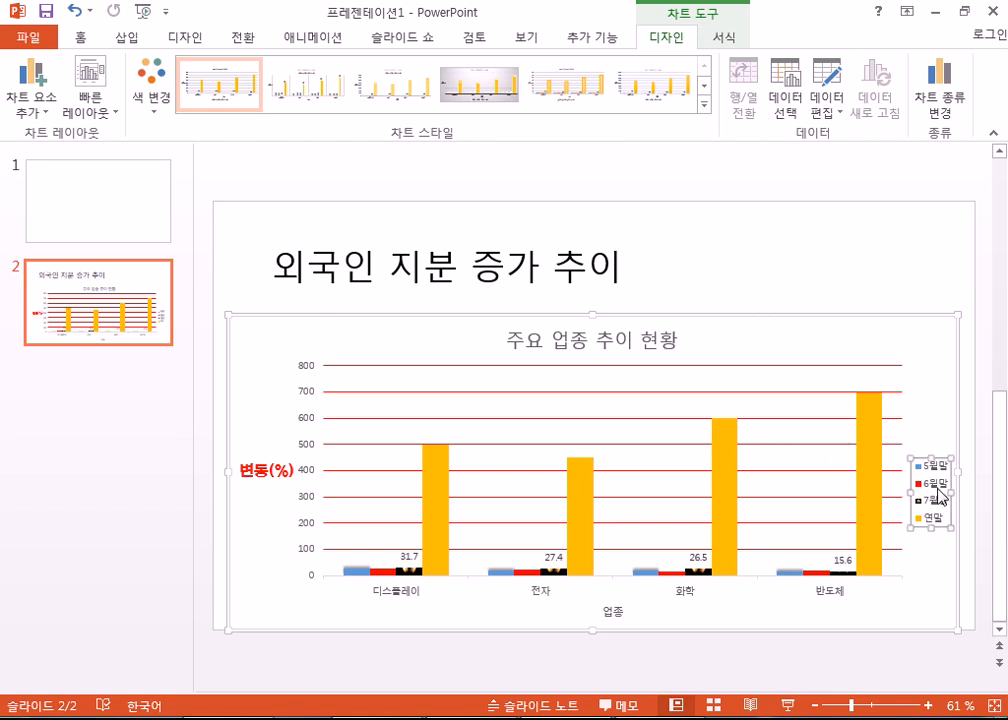
left_click(20, 108)
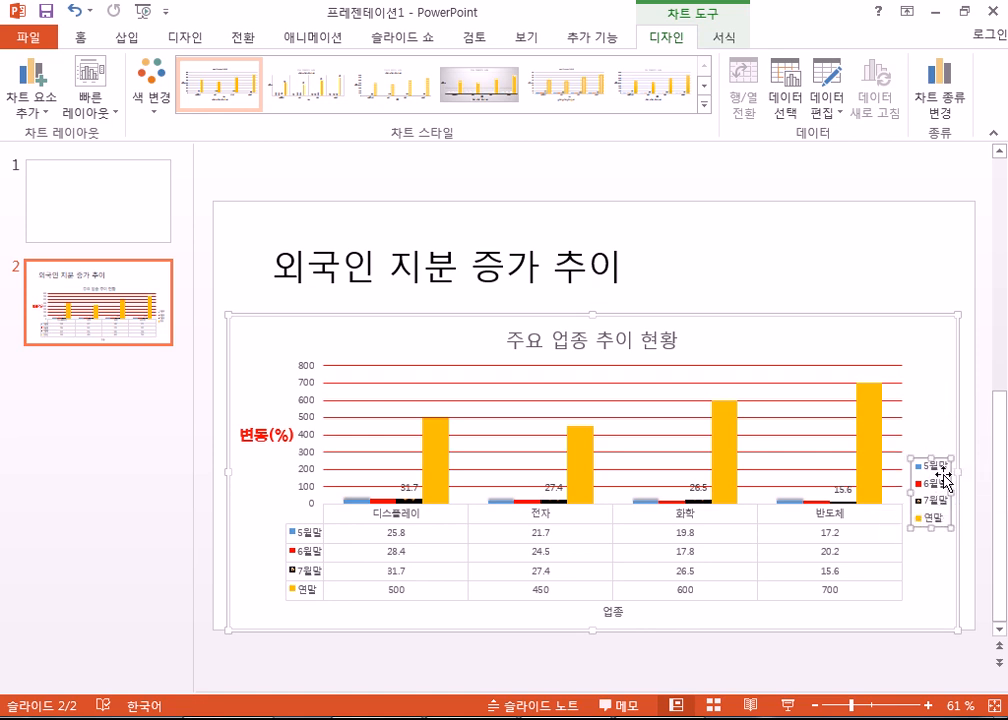
Delete the chart's separate legend and undo the deletion.
key("Delete")
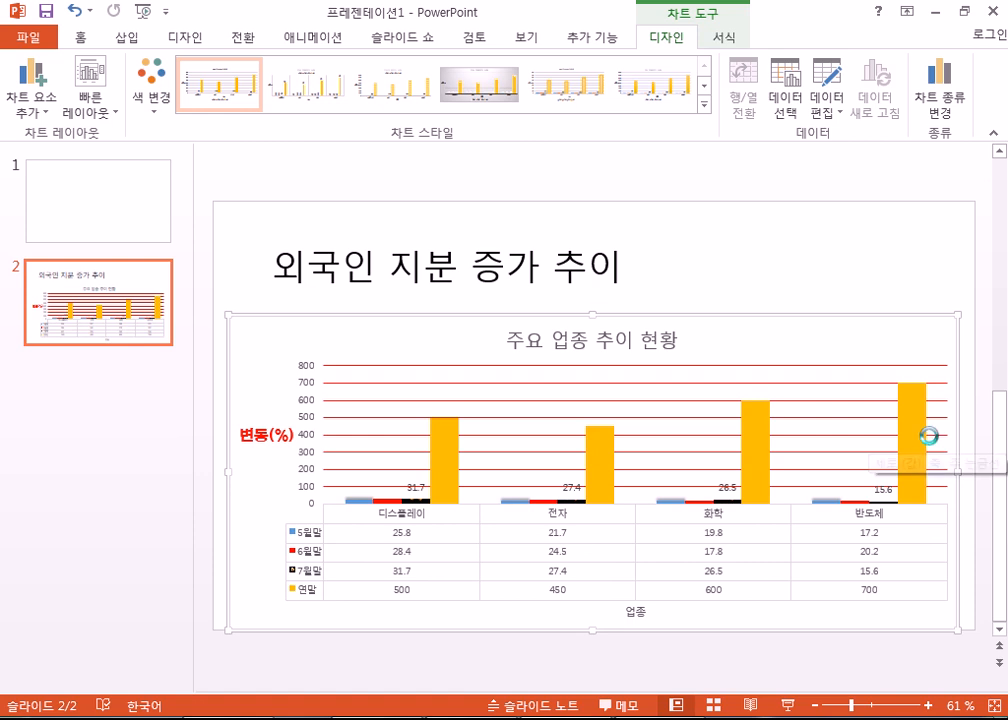
key("ctrl+z")
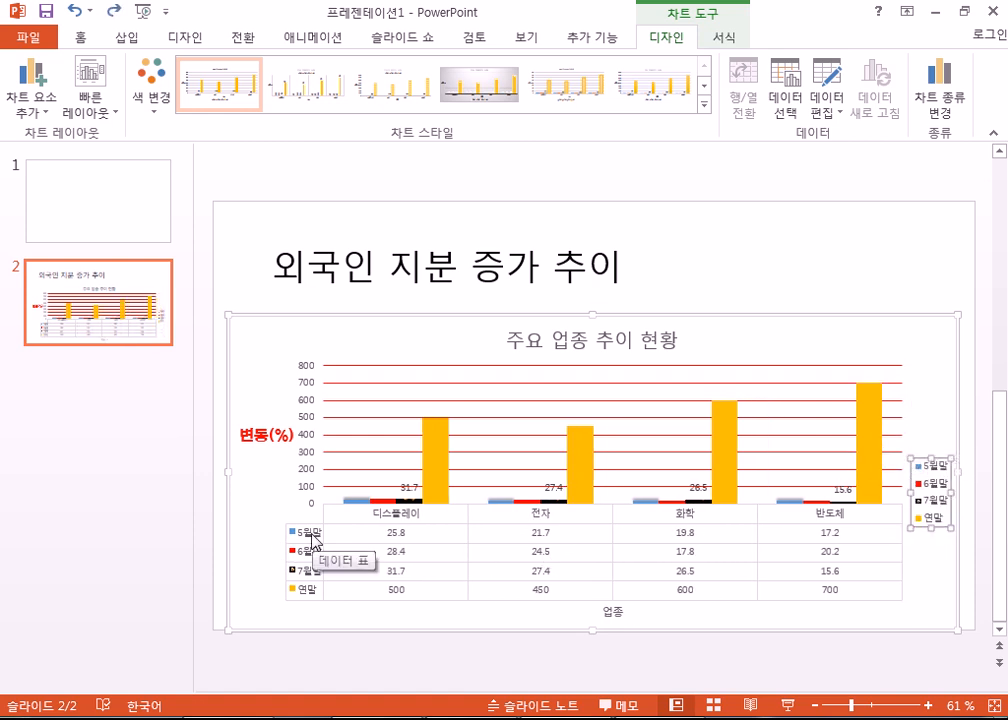
left_click(31, 85)
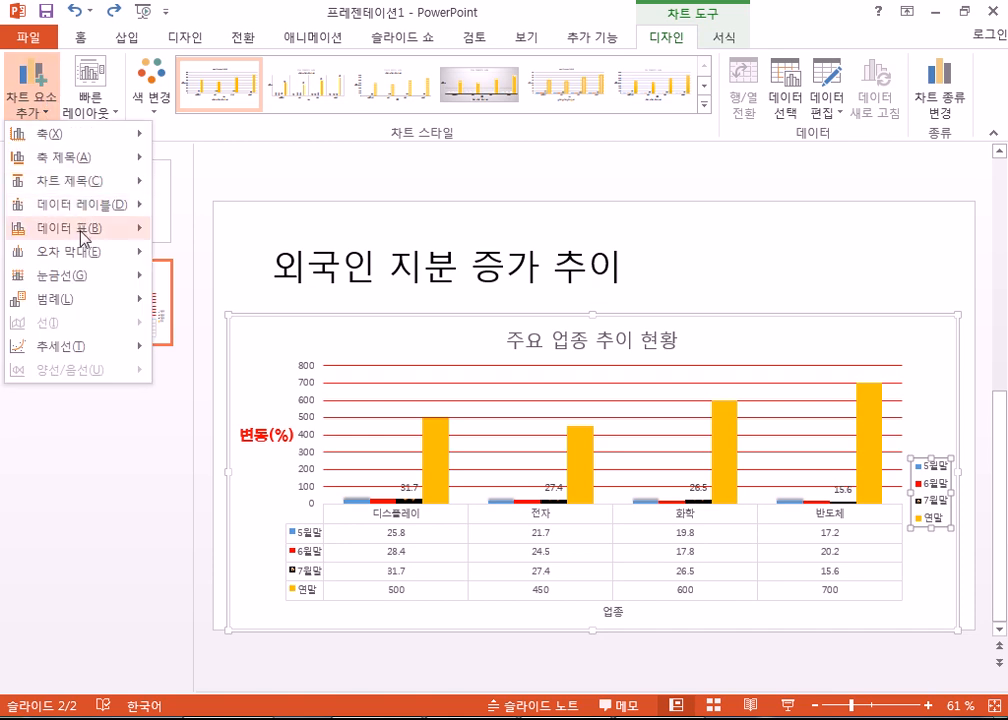
mouse_move(140, 229)
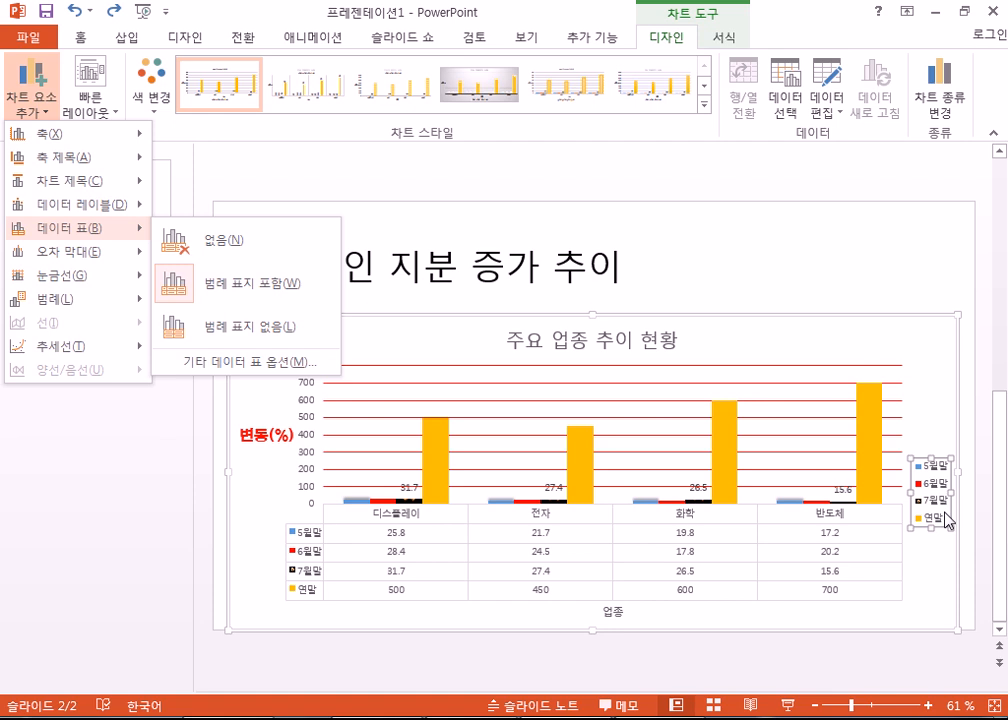
left_click(891, 274)
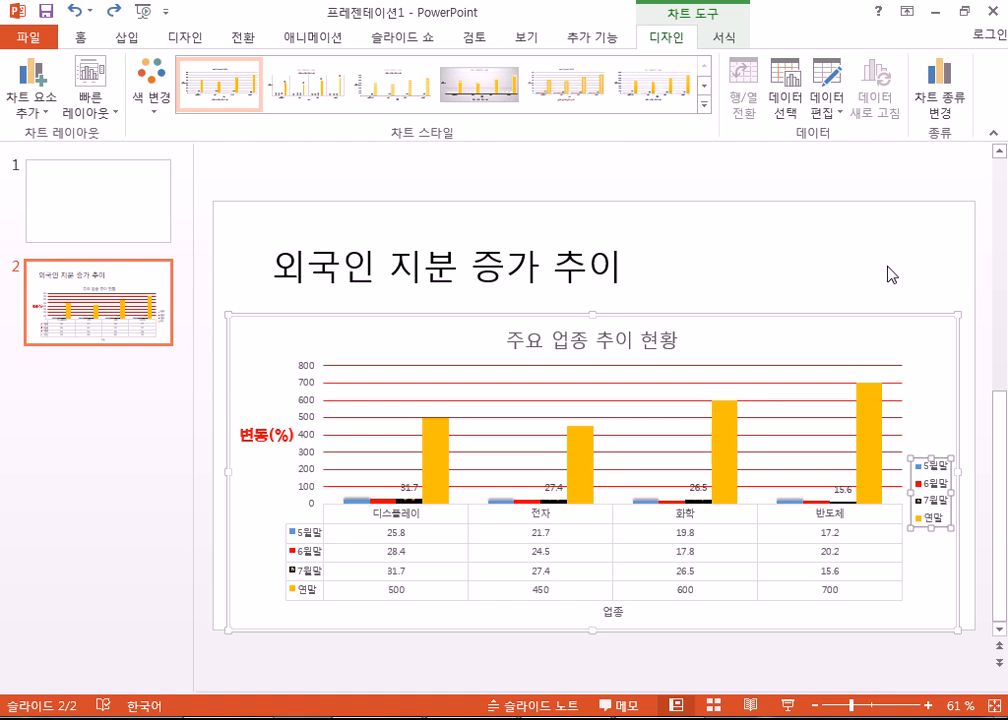
Return to the chart on slide 2 and select the yellow year-end (연말) column series.
left_click(112, 190)
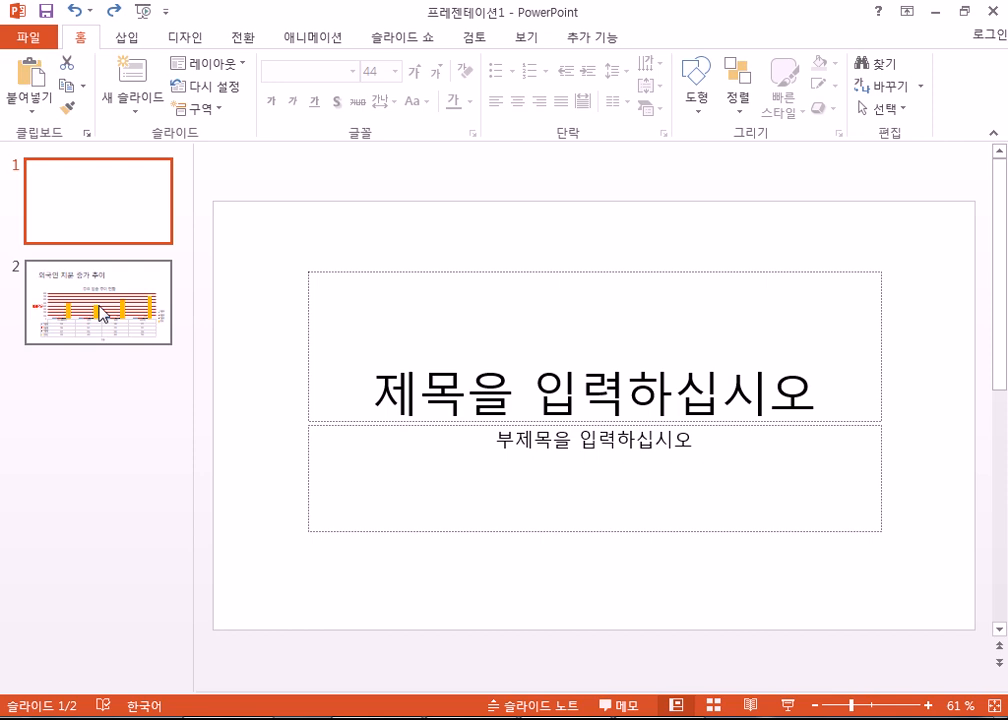
left_click(102, 313)
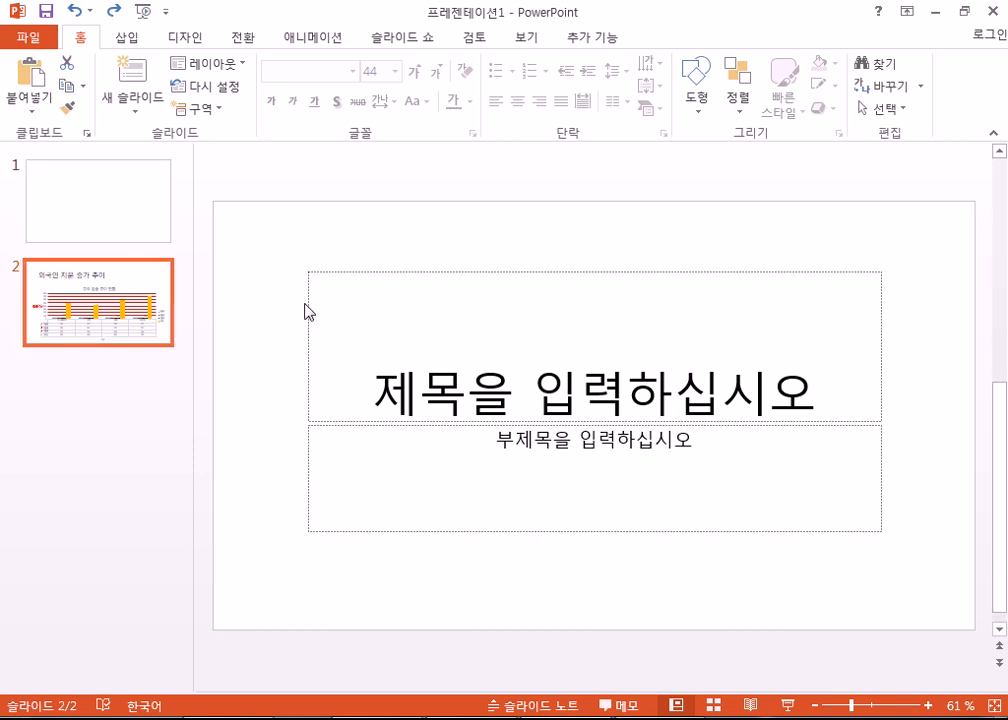
left_click(437, 452)
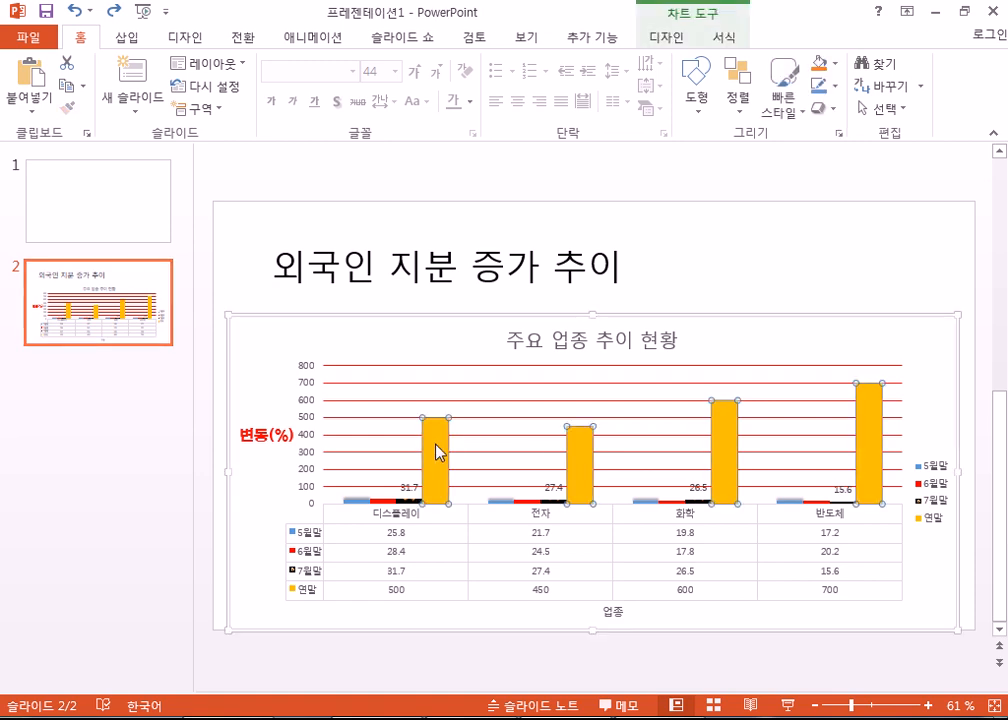